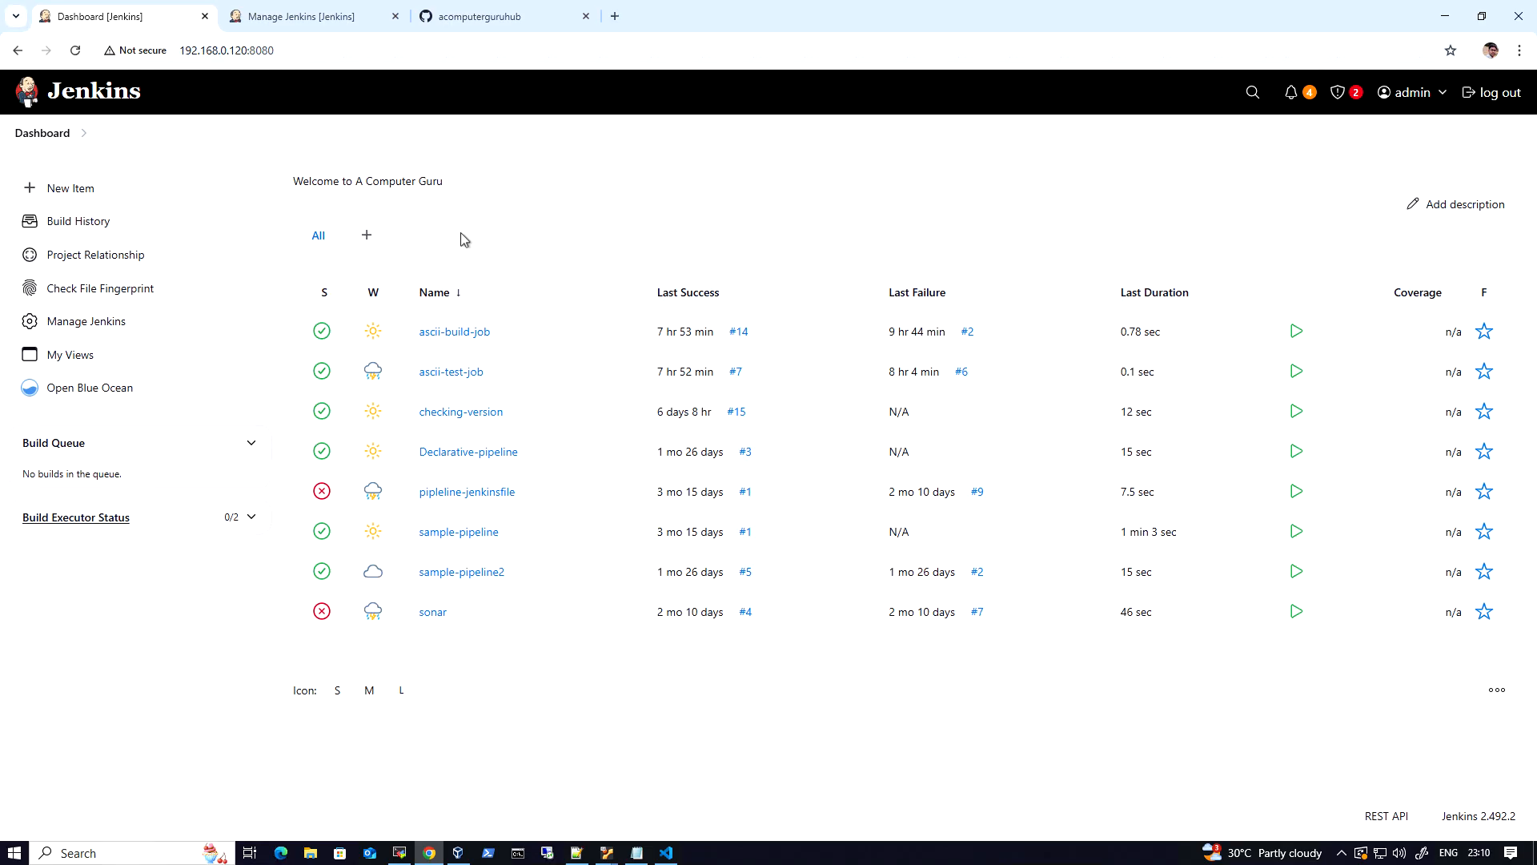
Start a new Jenkins item and name it simple-pipeline-job.
click(65, 189)
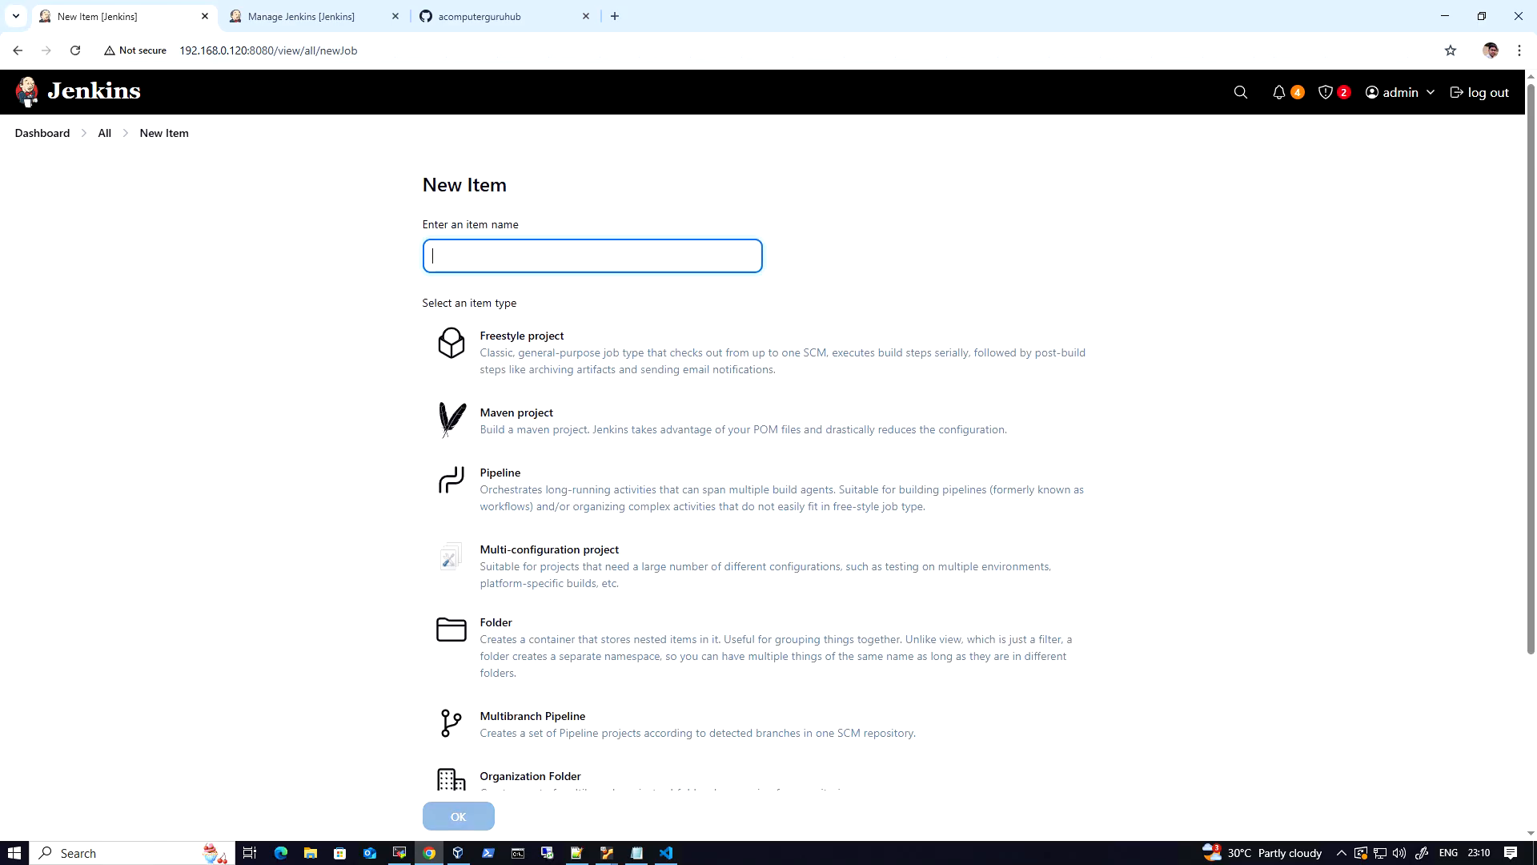
click(593, 256)
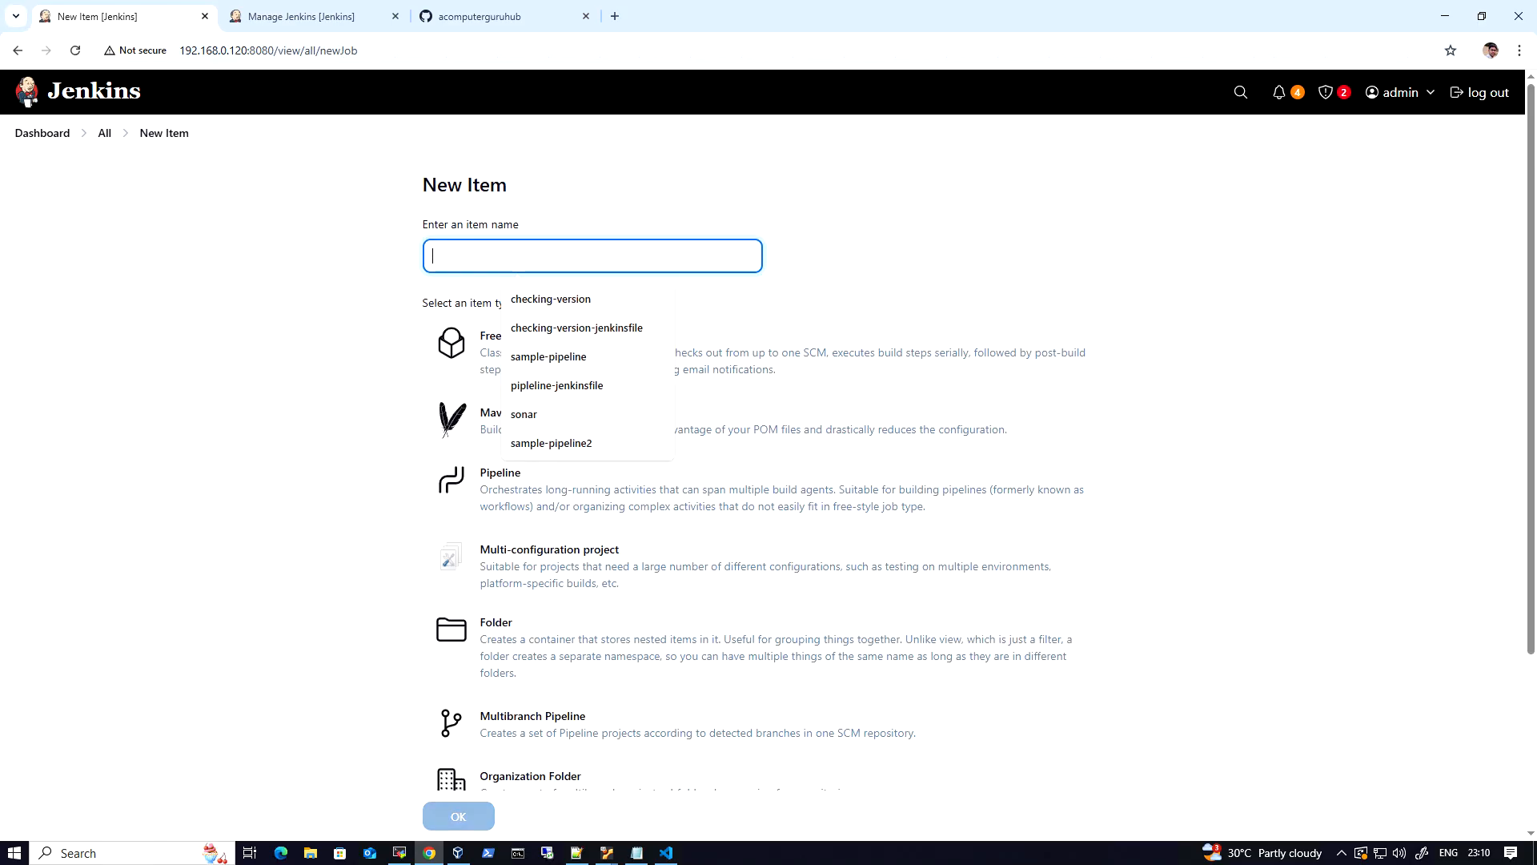
text(s)
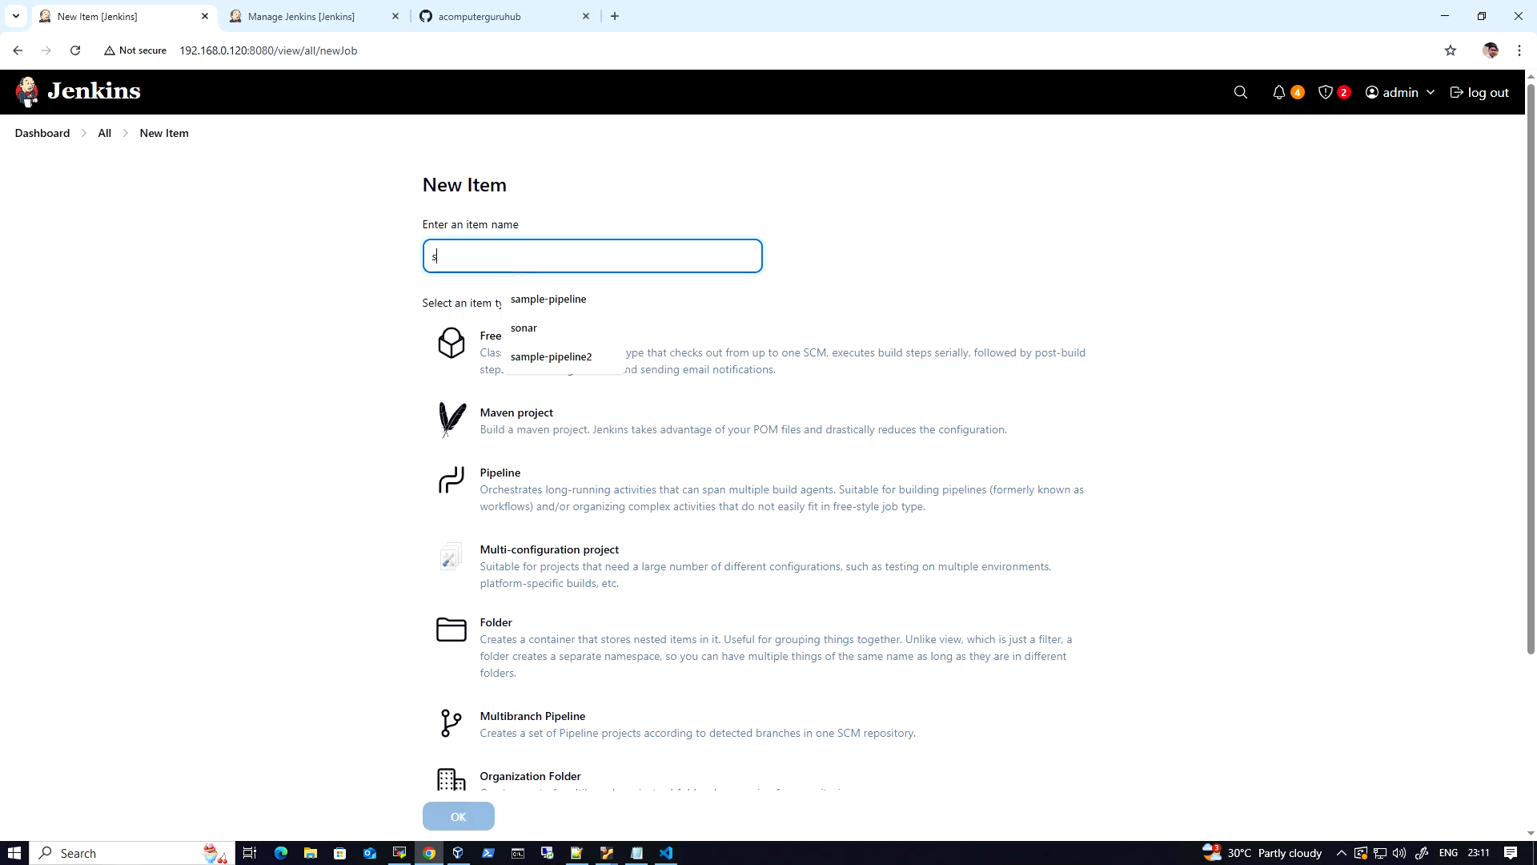
text(imple)
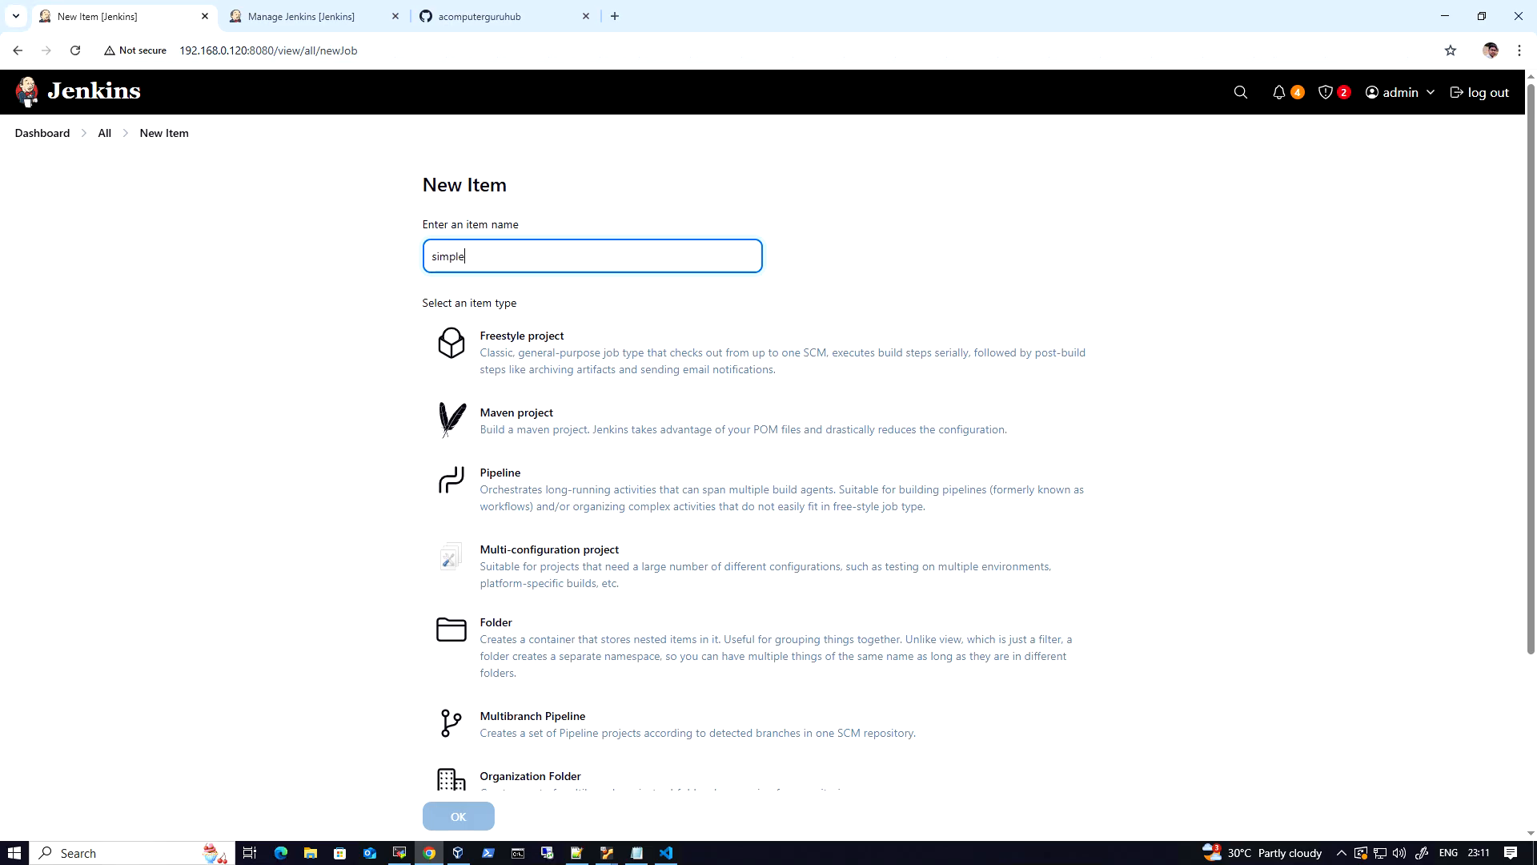
text(-piple-job)
key(Left)
key(Left)
key(Left)
key(Left)
key(BackSpace)
key(BackSpace)
text(eline)
Choose Pipeline as the item type and create the job.
click(545, 492)
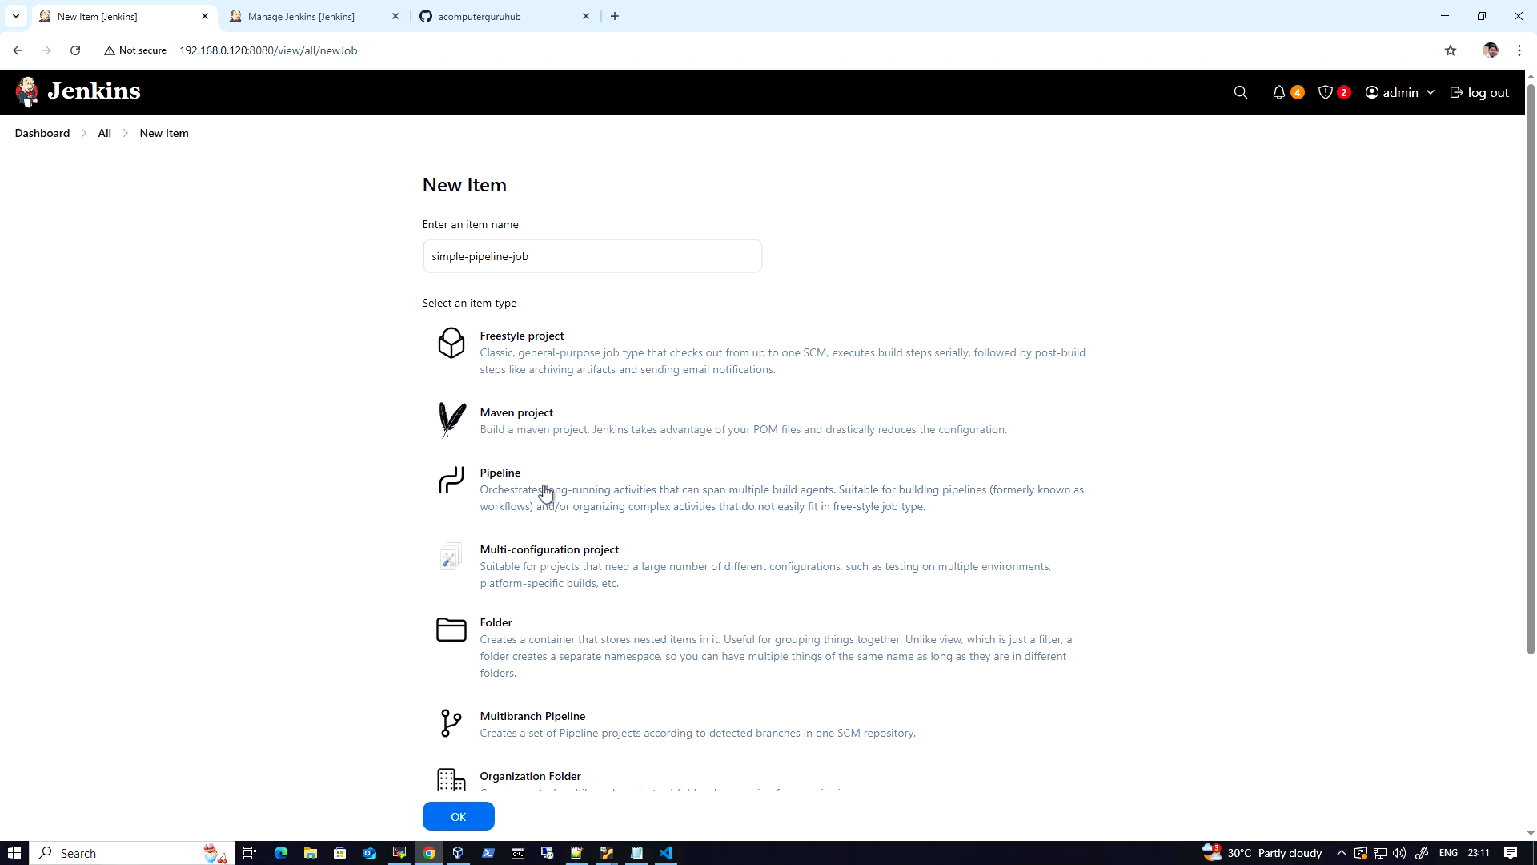
scroll(545, 492, down, 3)
click(485, 746)
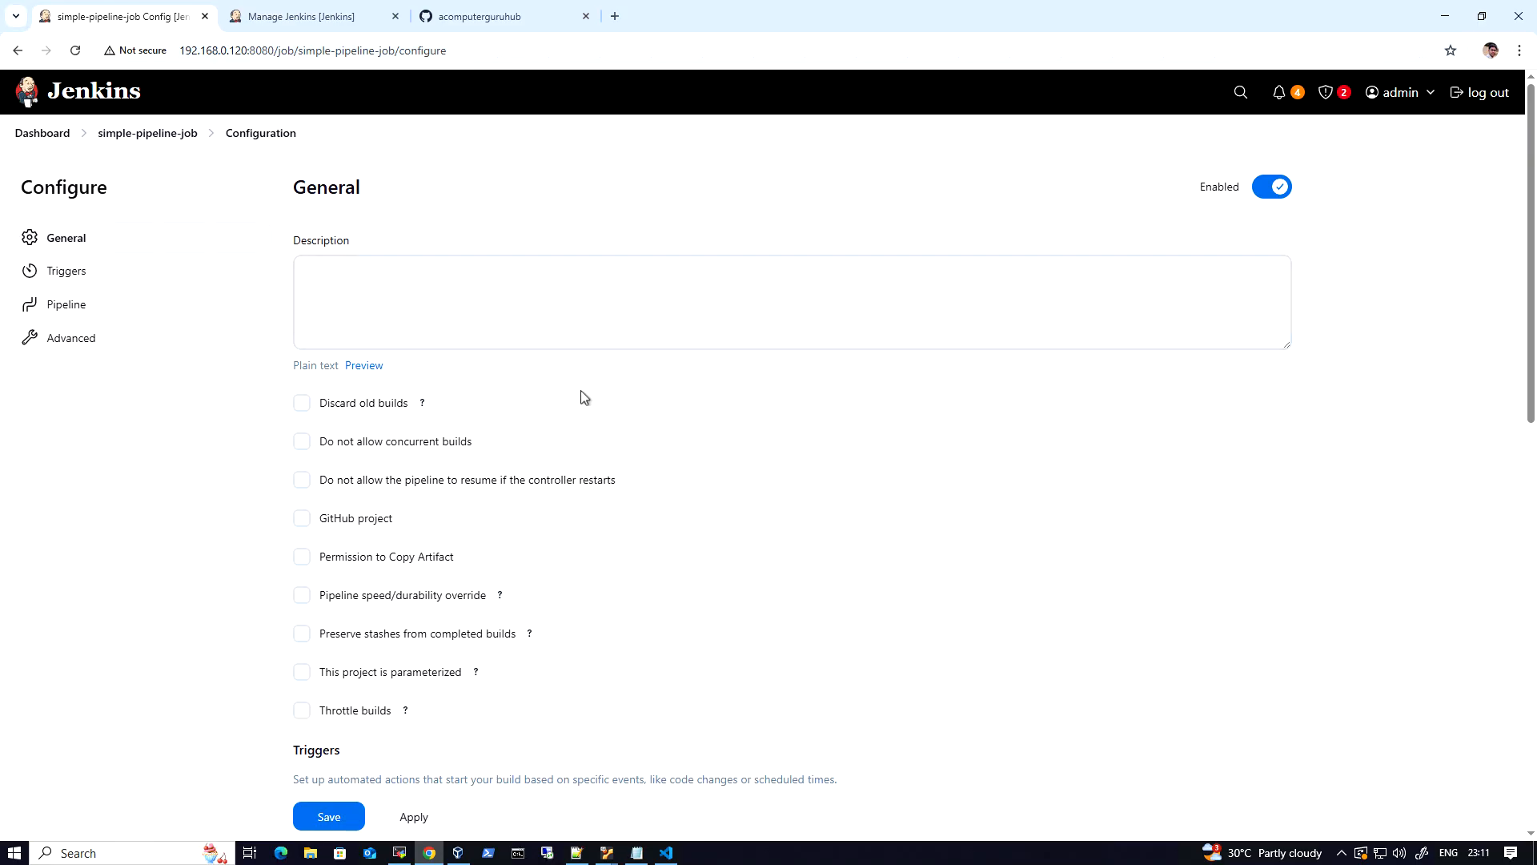
scroll(580, 392, down, 2)
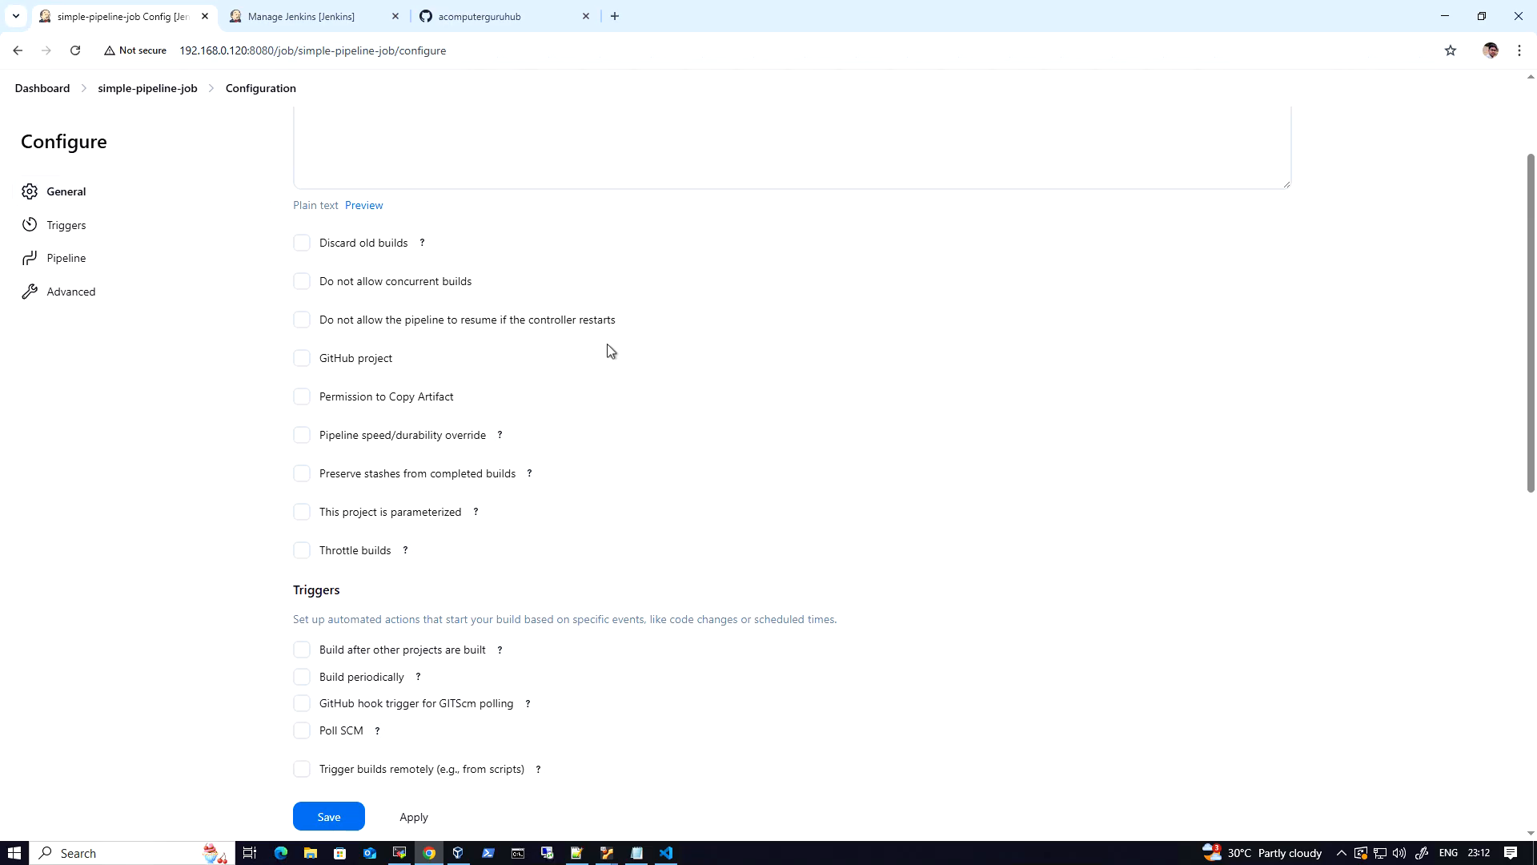
scroll(574, 427, down, 4)
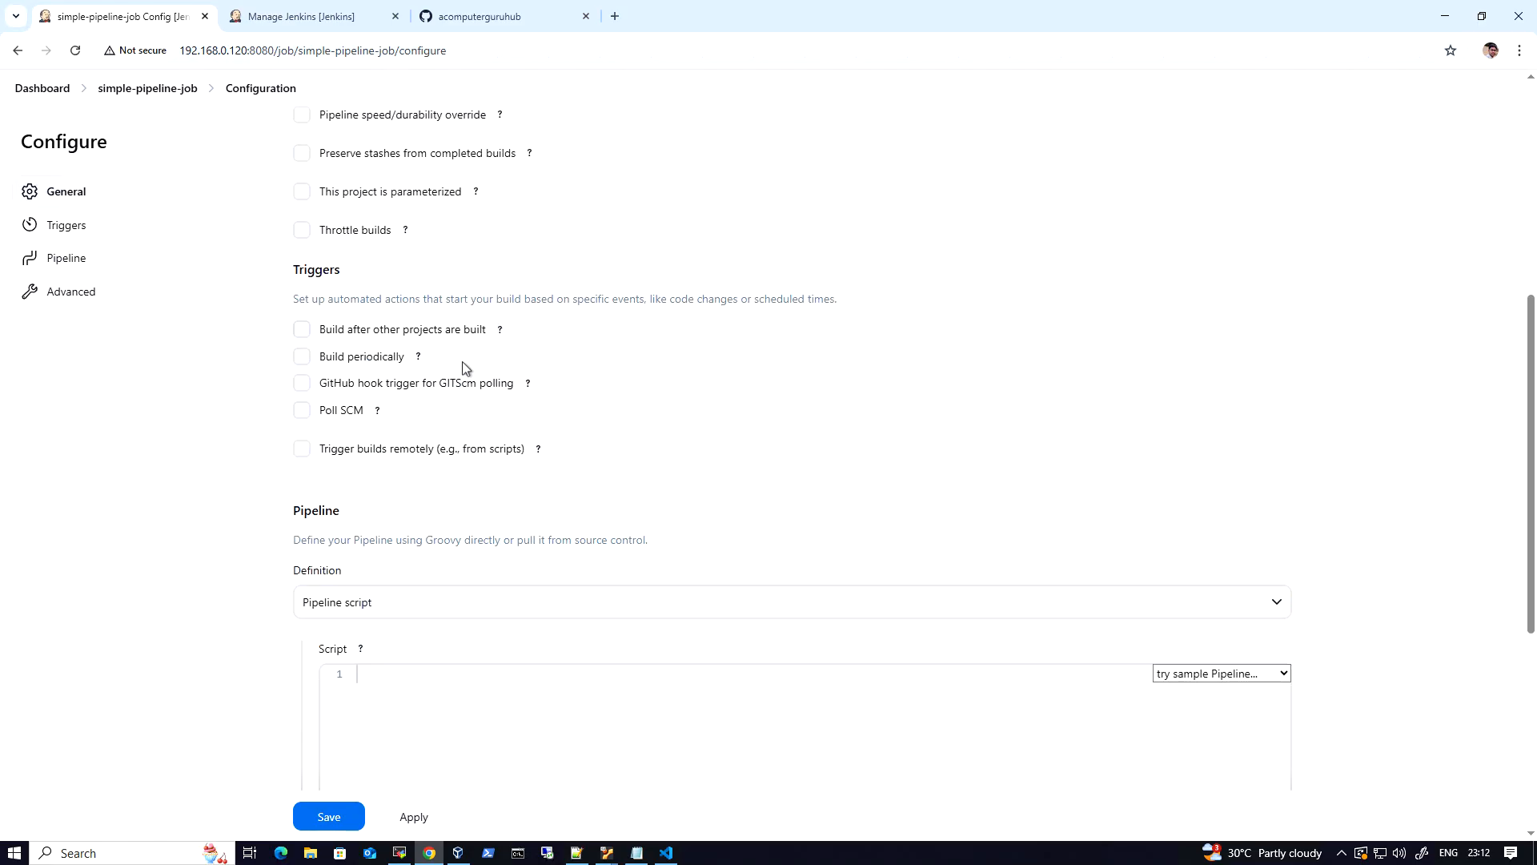
scroll(552, 432, down, 4)
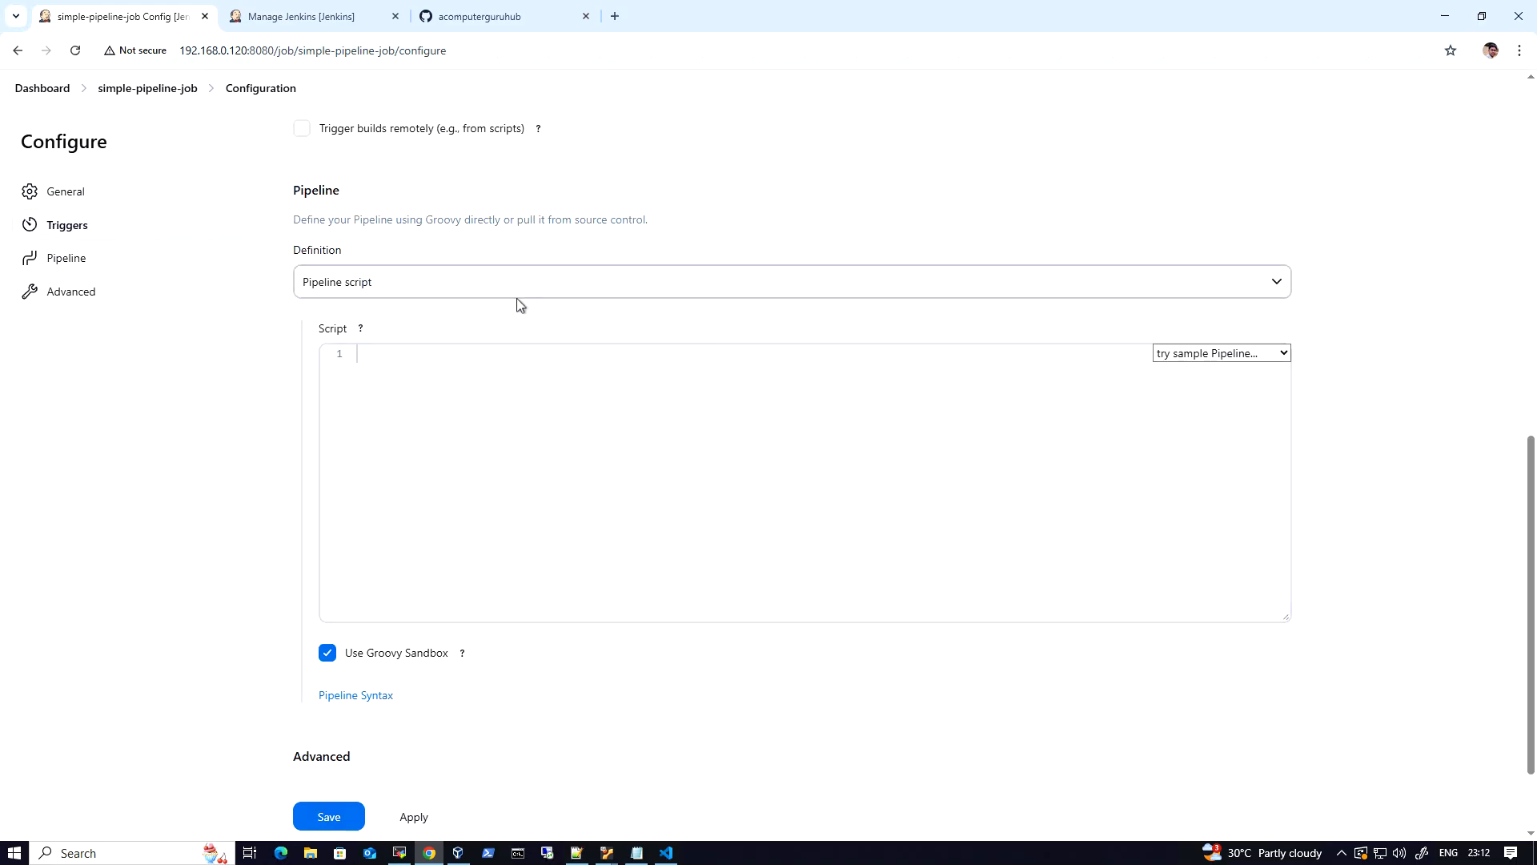
click(576, 281)
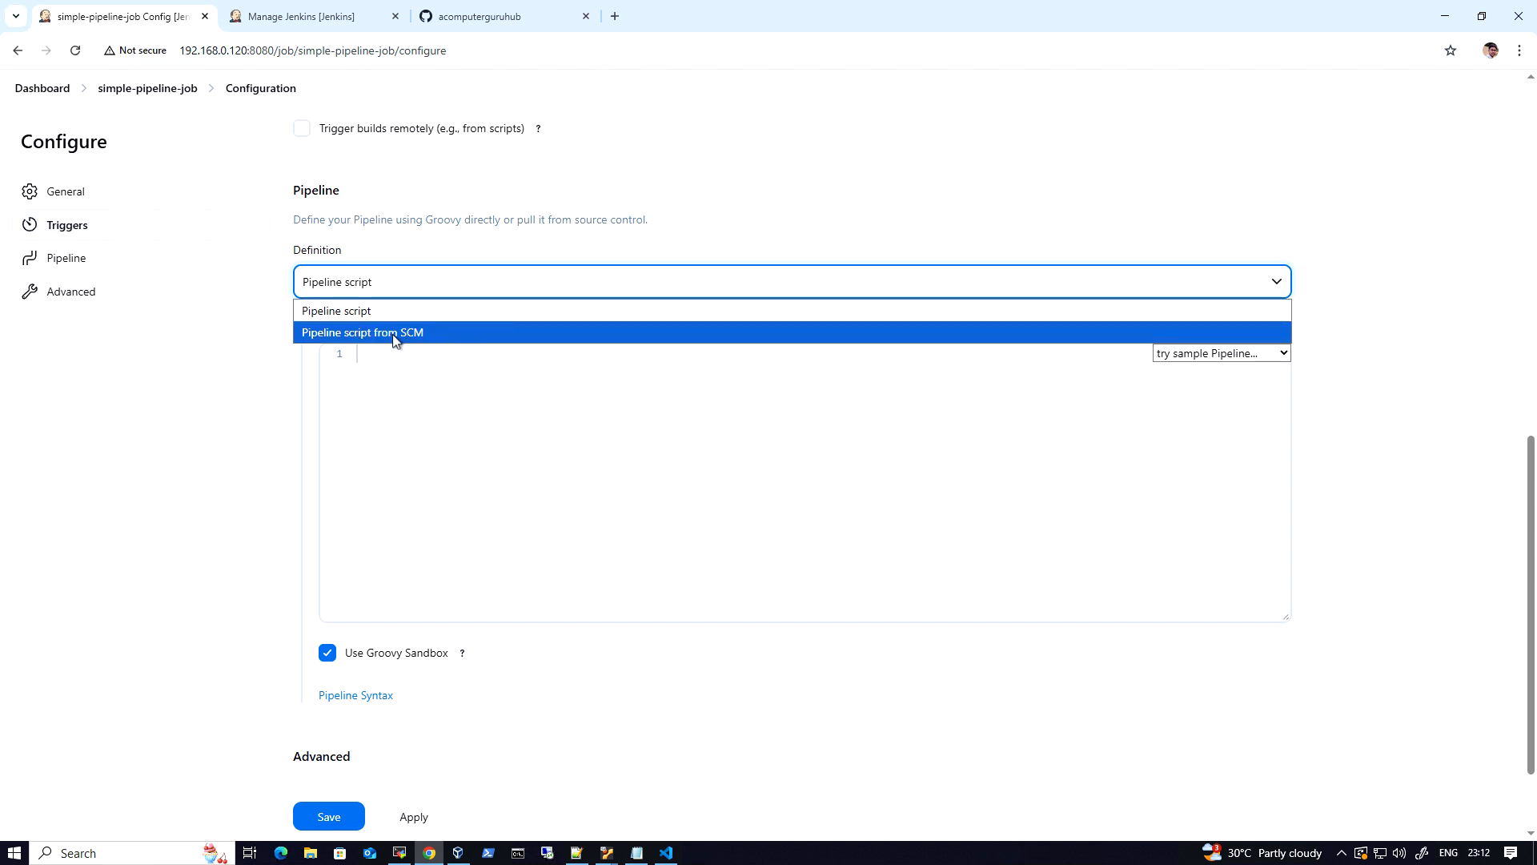
click(549, 332)
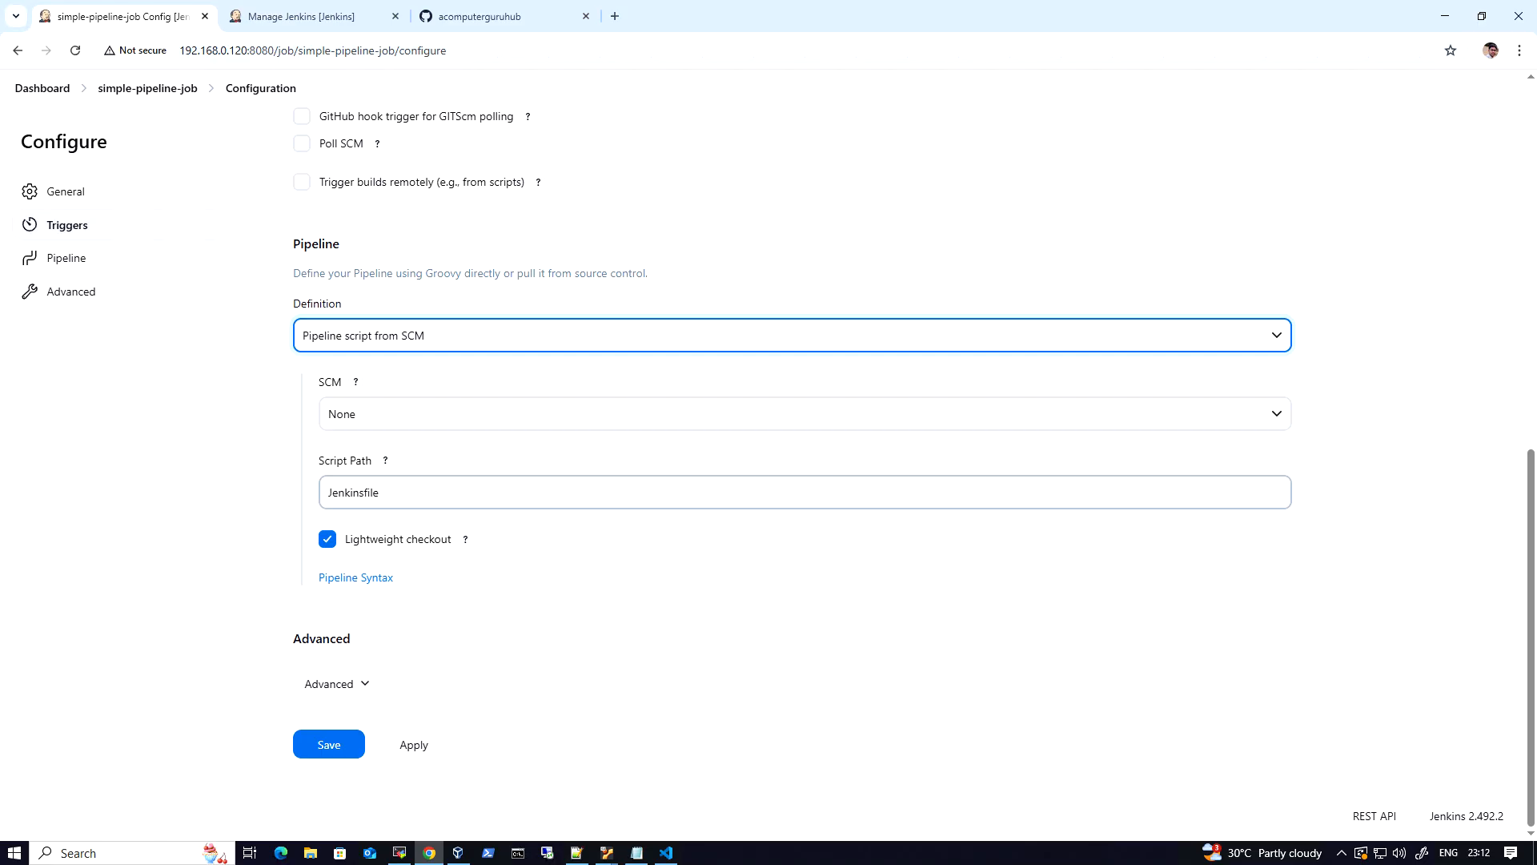
click(491, 345)
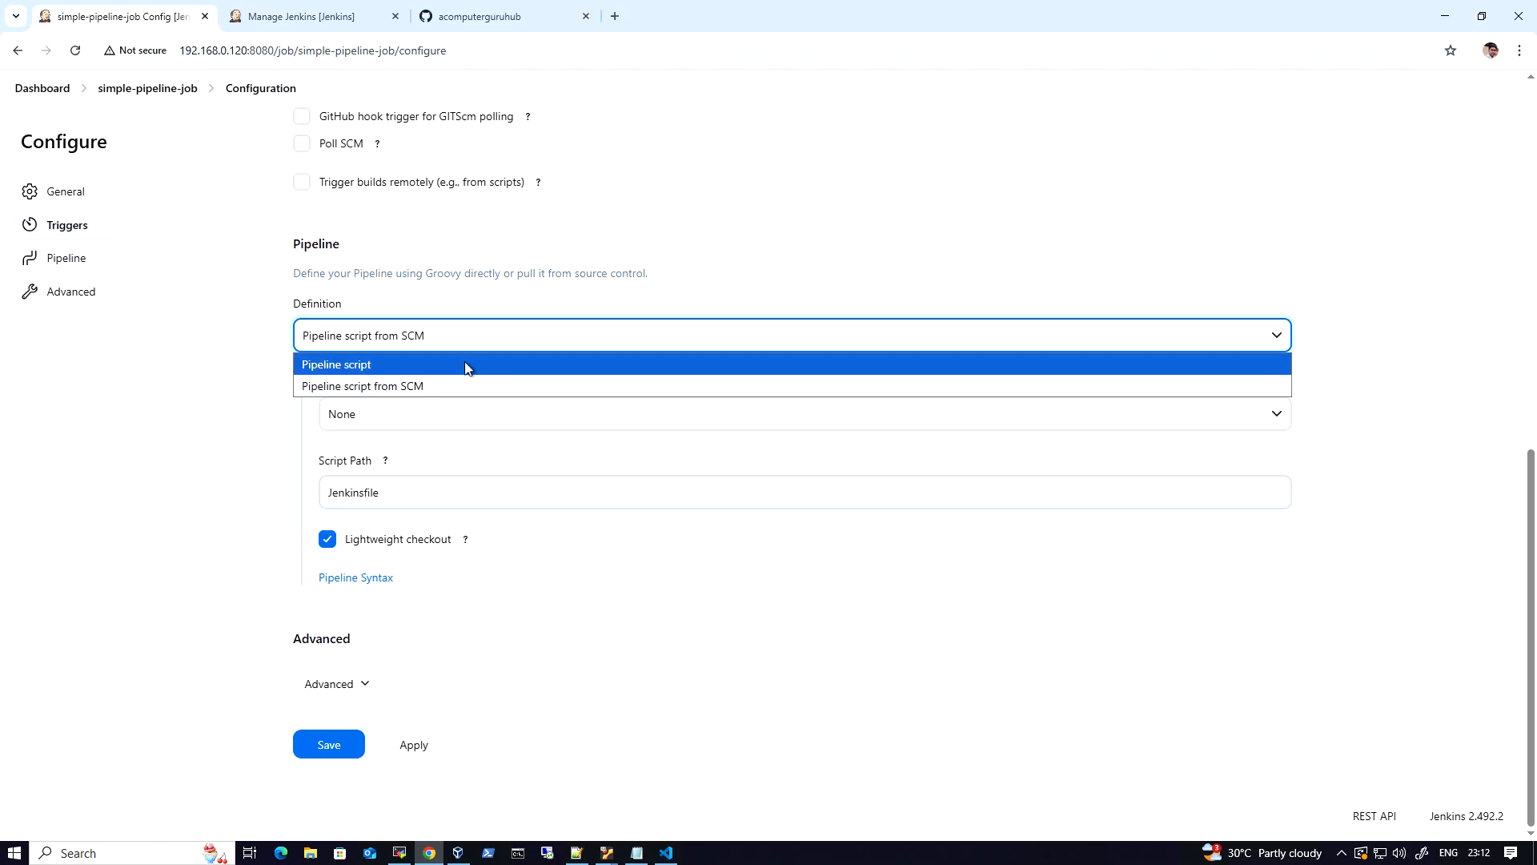
click(465, 362)
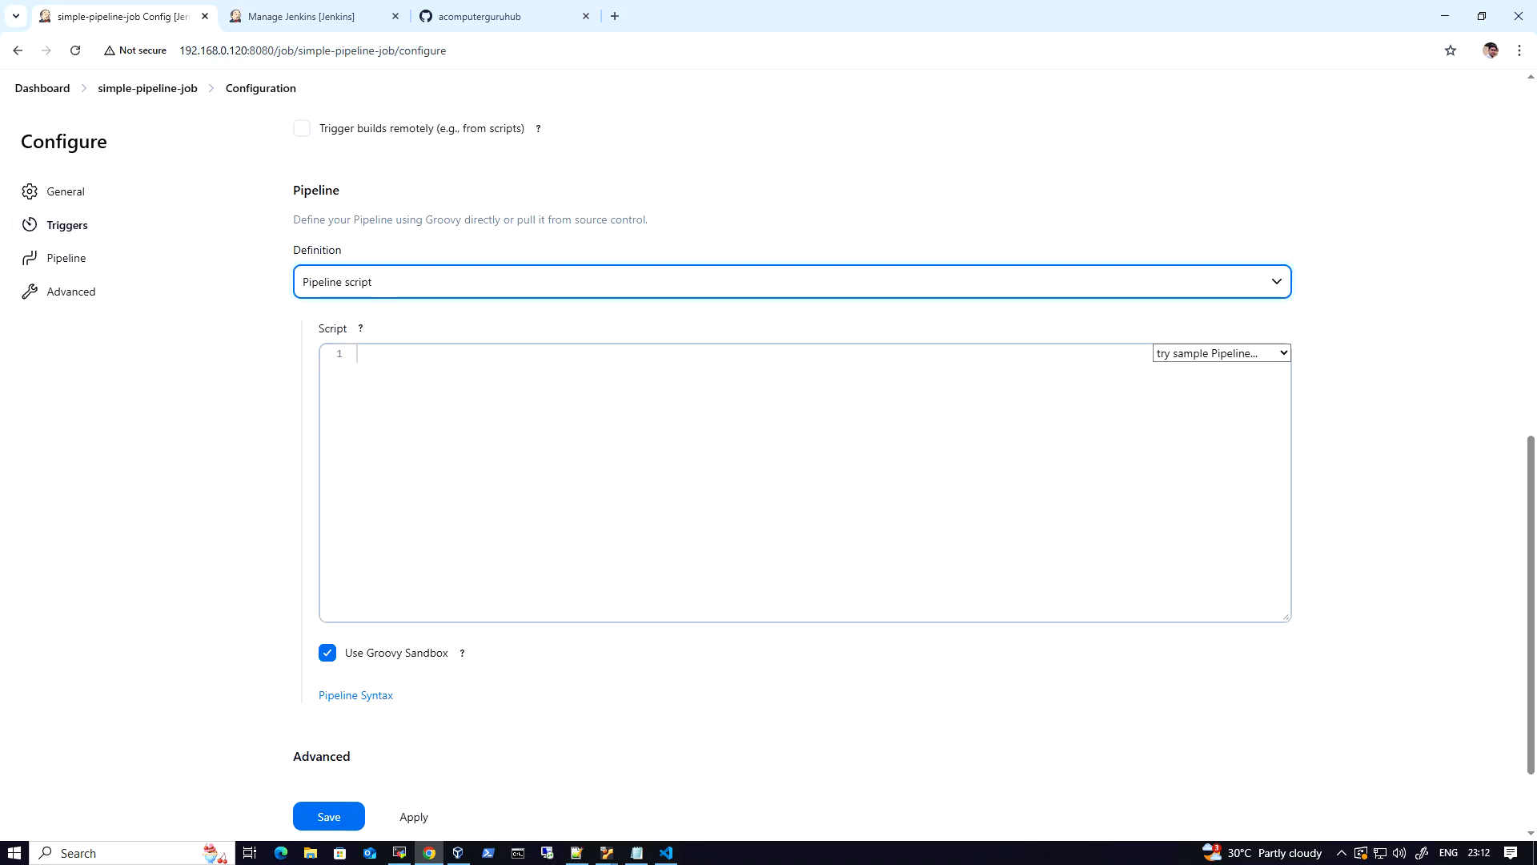
Load the Hello World sample into the job's pipeline script and save the configuration.
click(473, 413)
scroll(472, 424, down, 1)
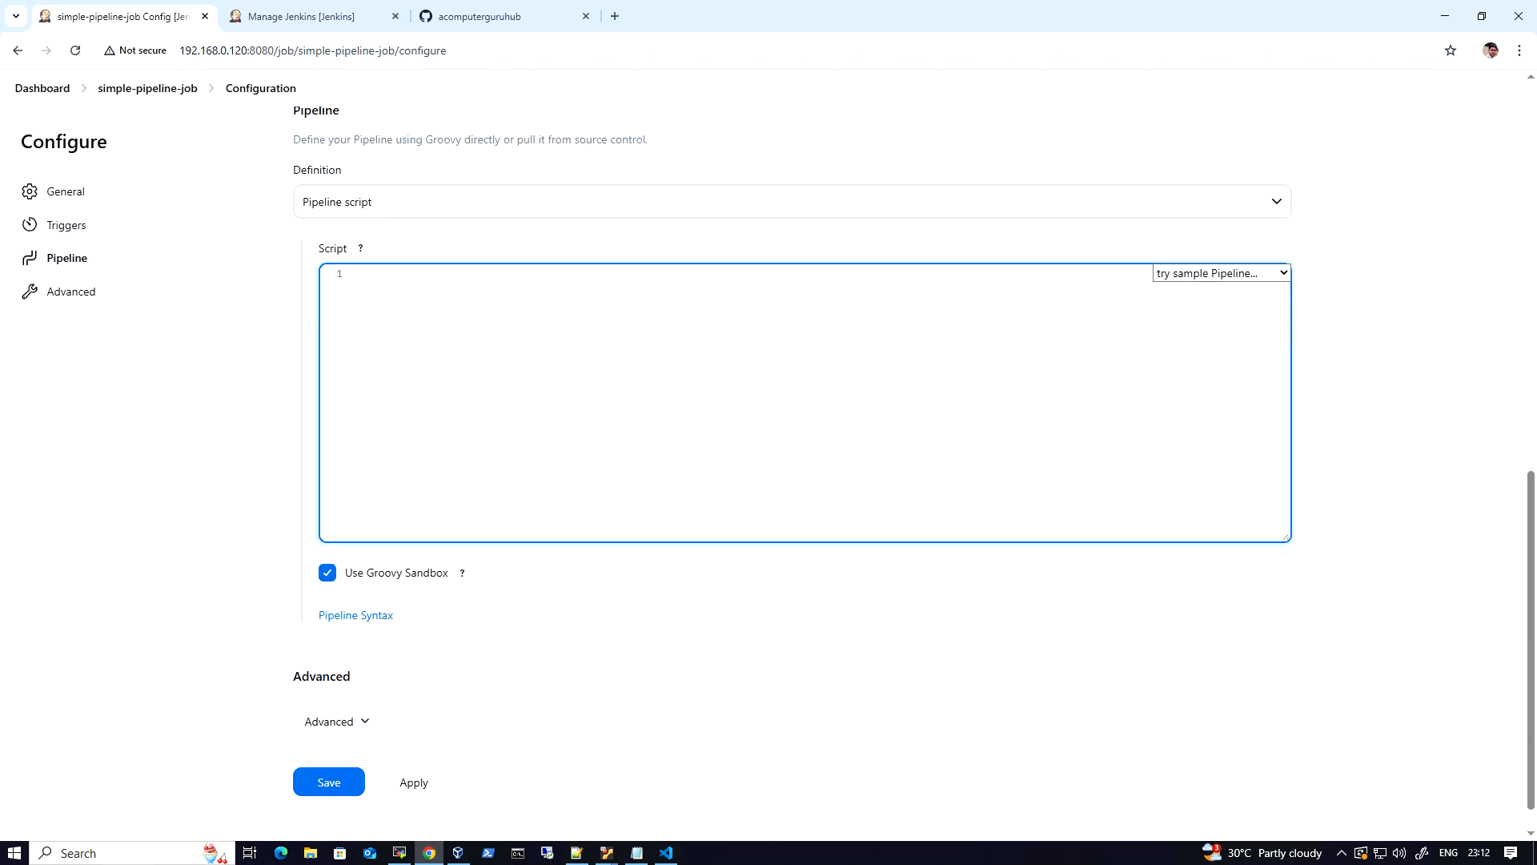
click(1278, 274)
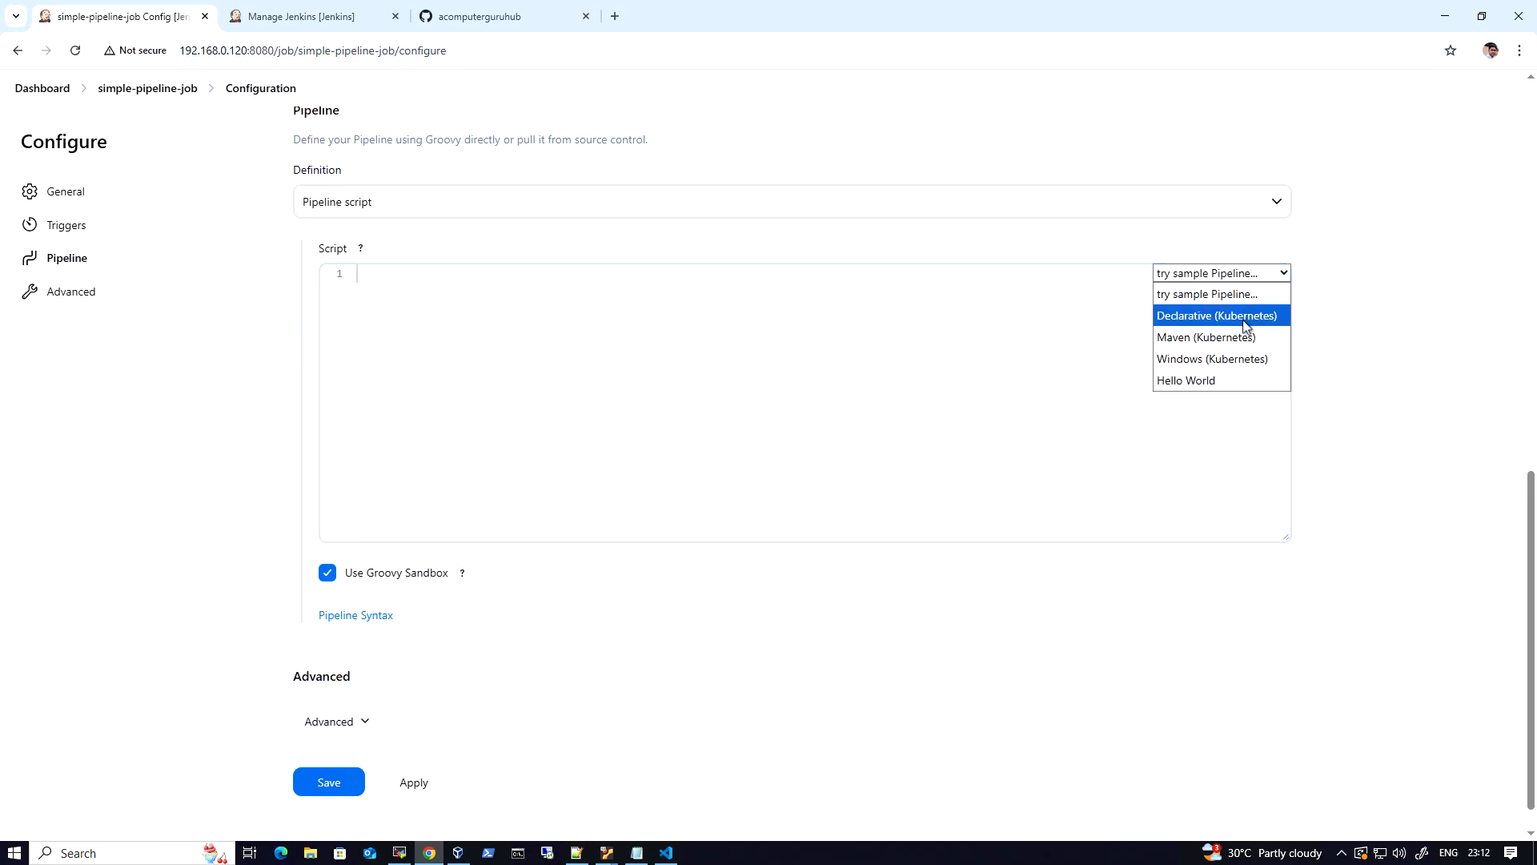
click(1241, 378)
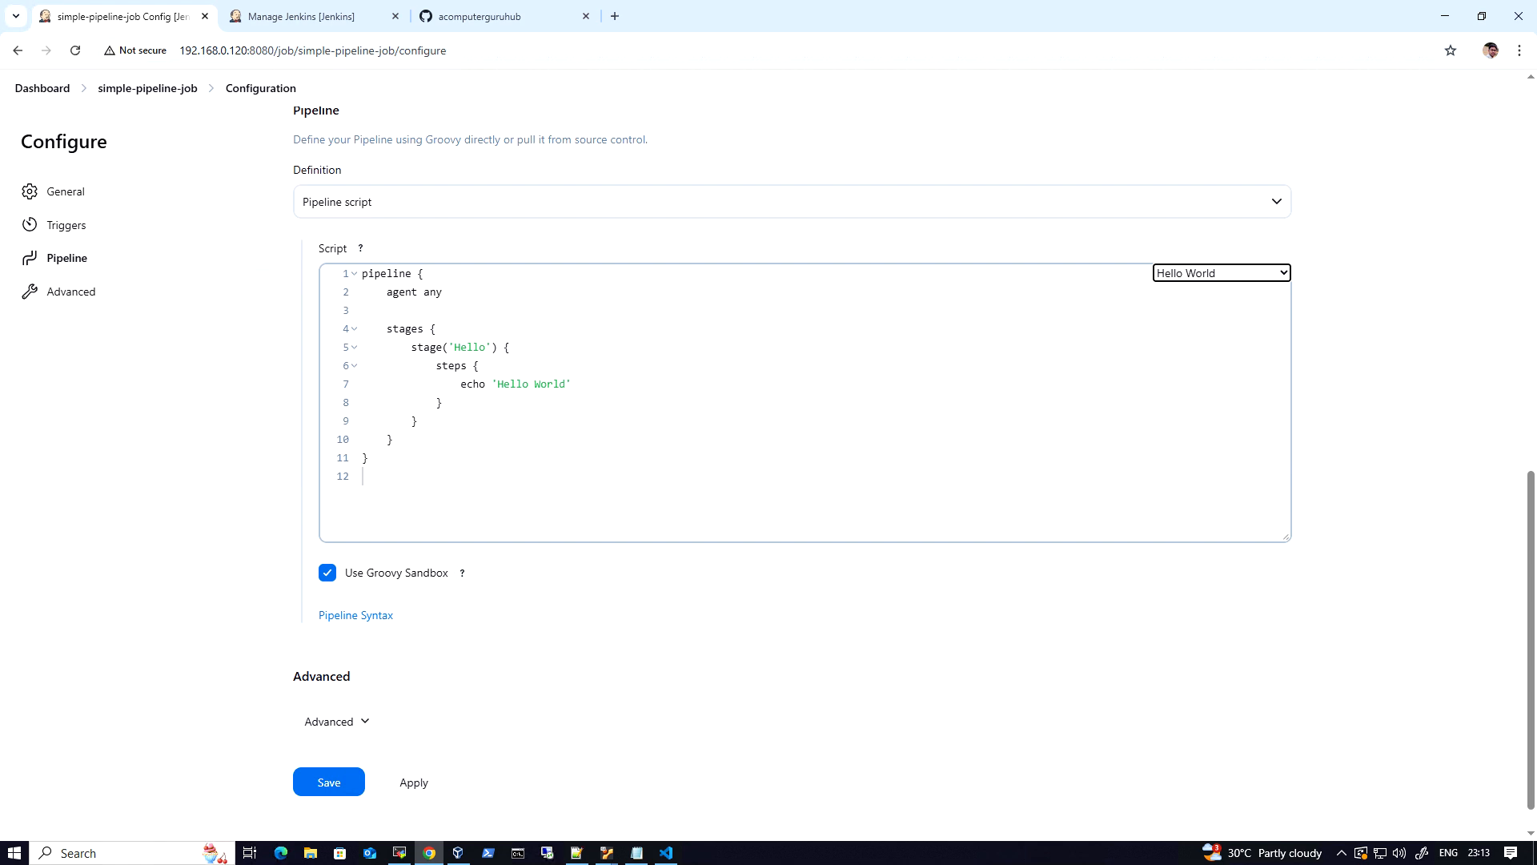
drag(381, 292, 443, 293)
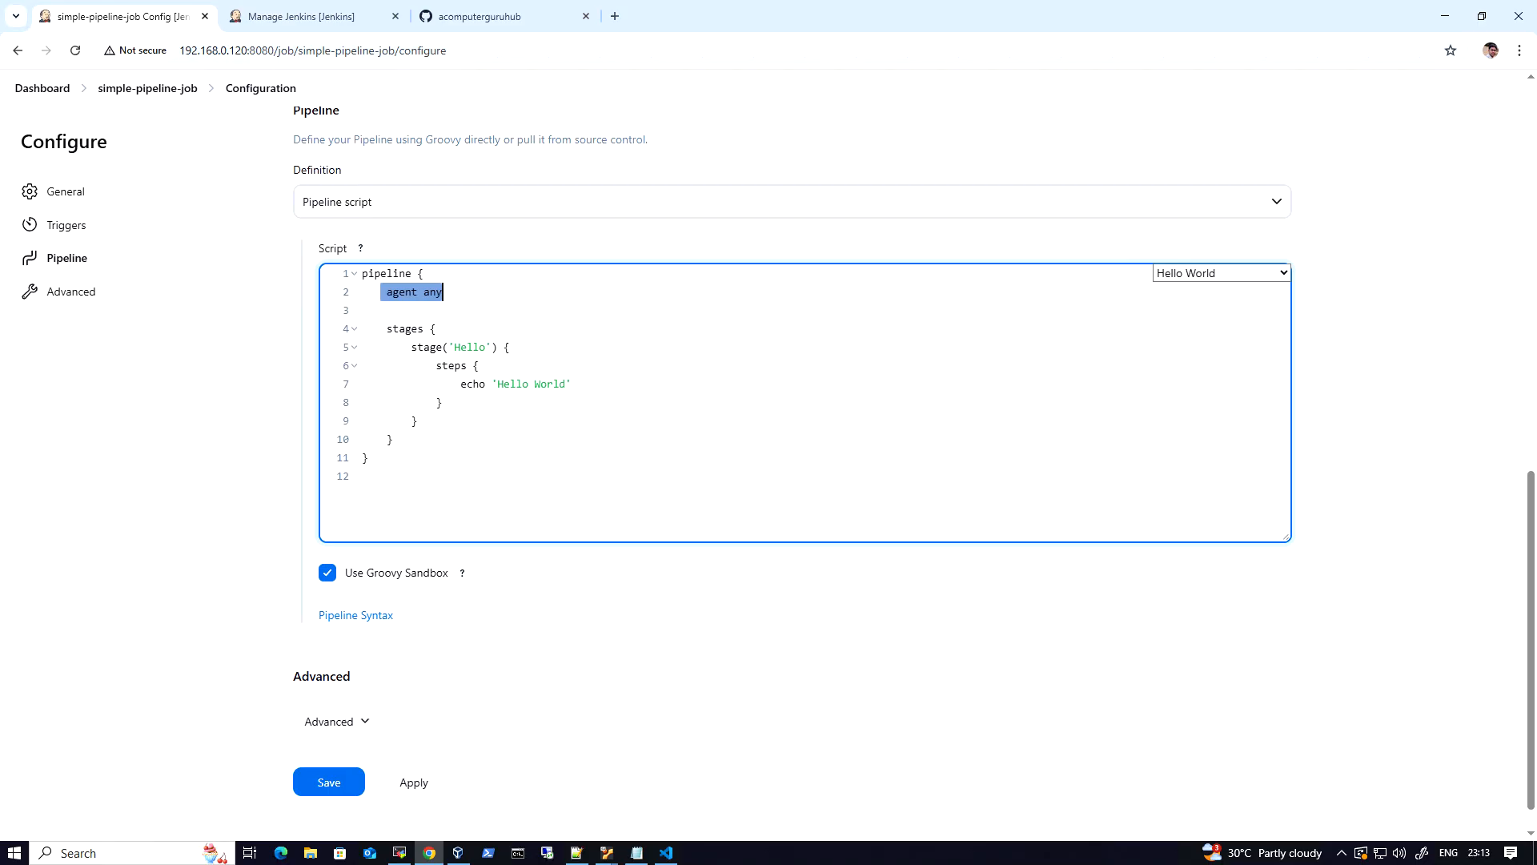
click(445, 292)
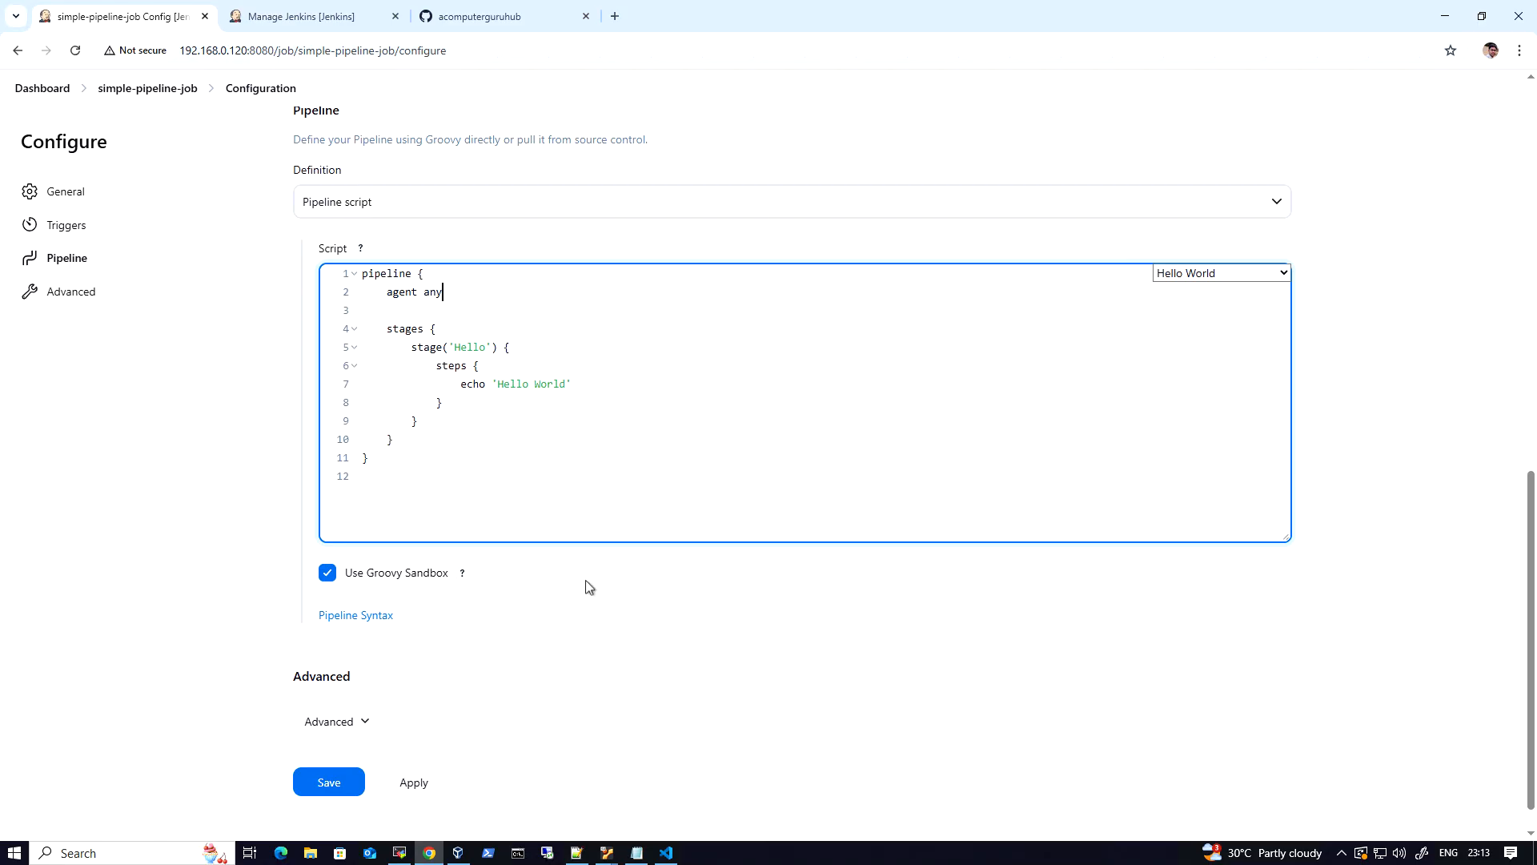
click(353, 785)
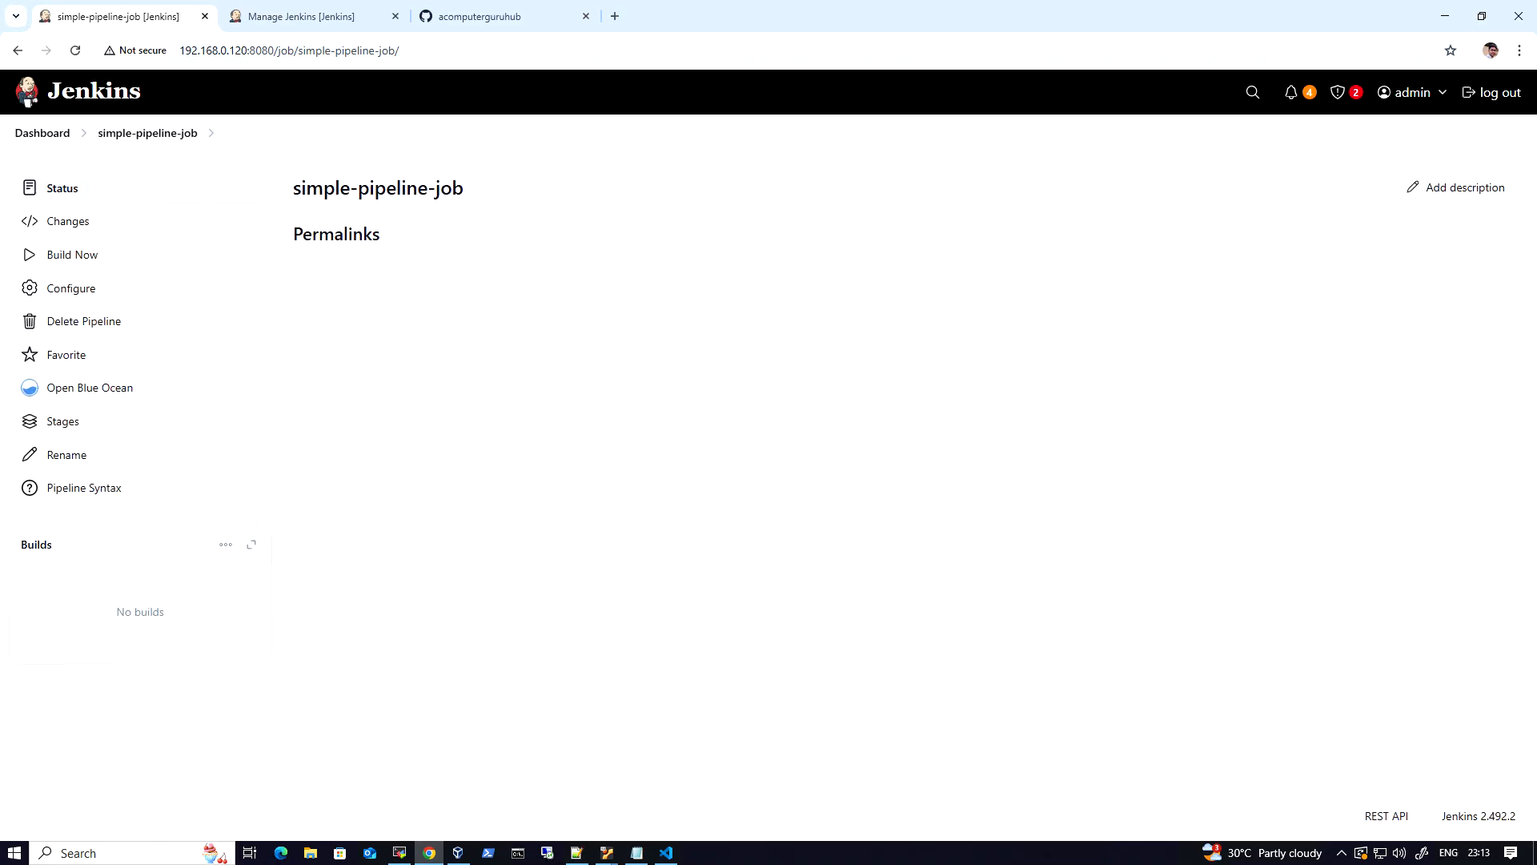
Duplicate the job's page in a second browser tab and start a build of simple-pipeline-job there.
right_click(136, 20)
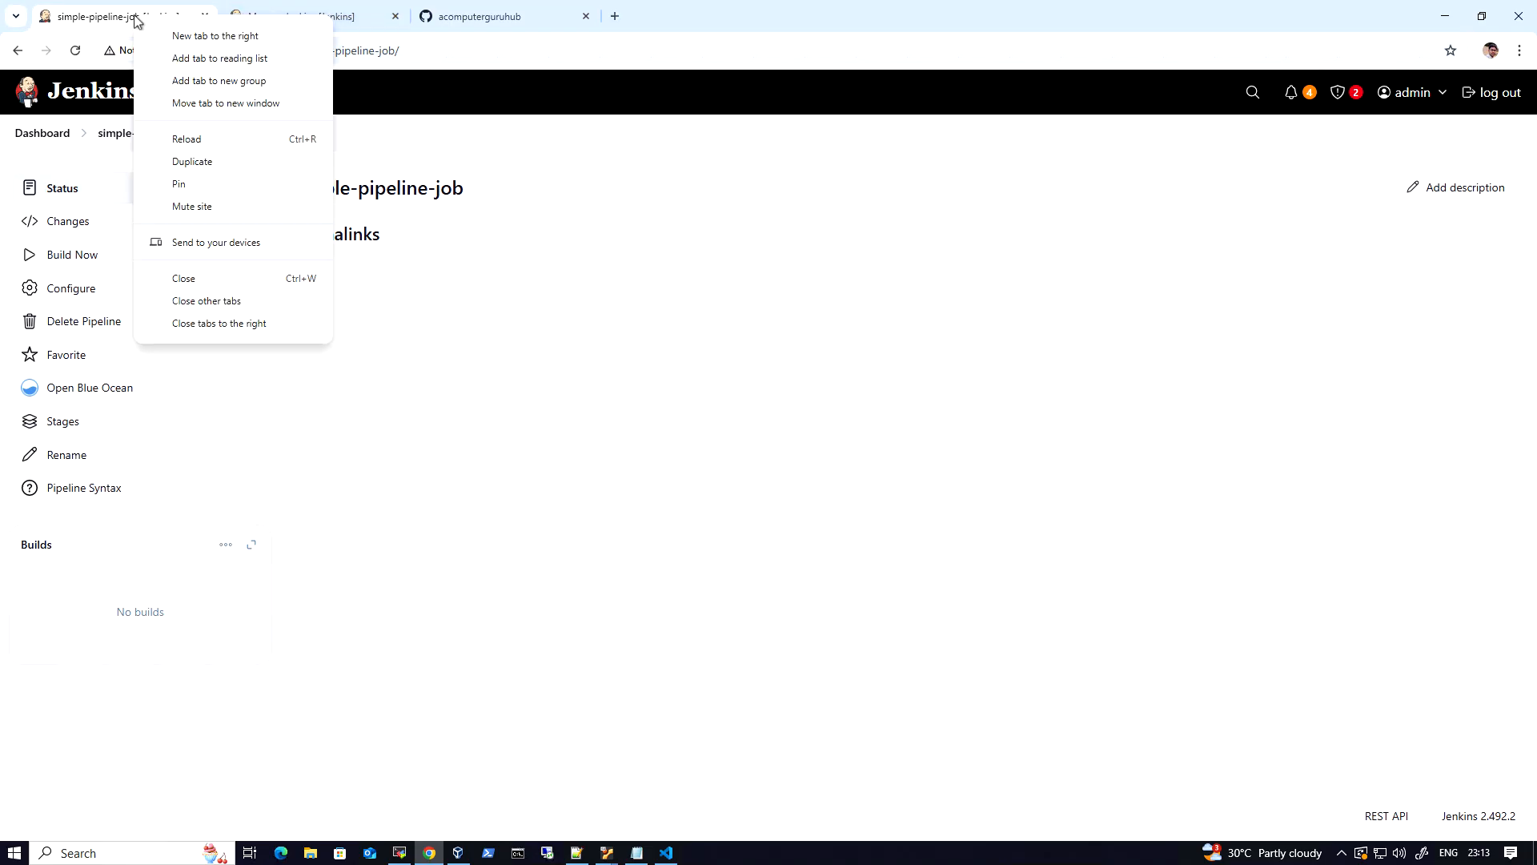
click(191, 161)
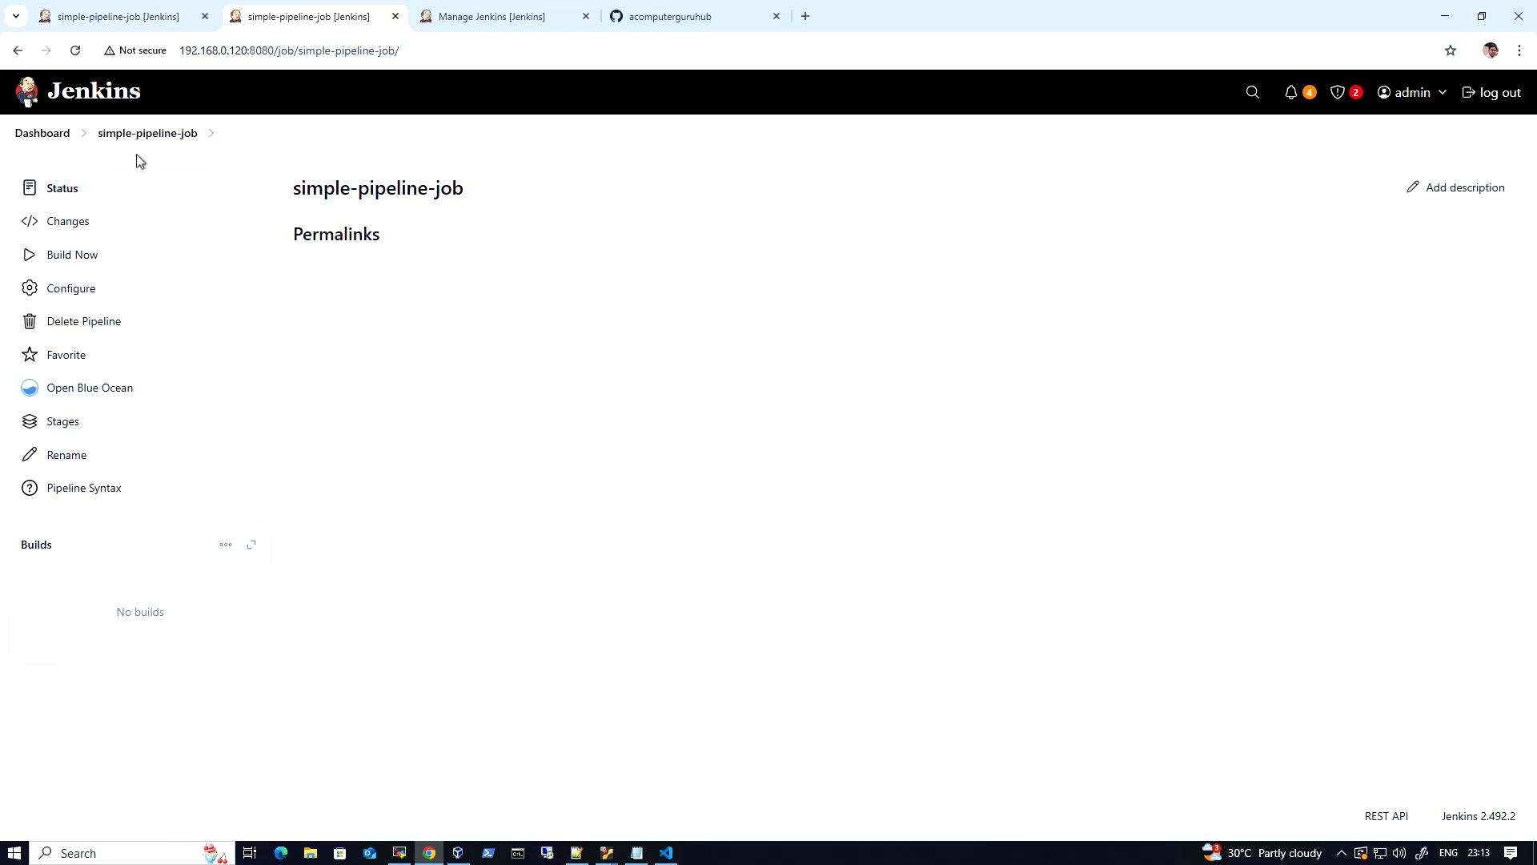
click(92, 263)
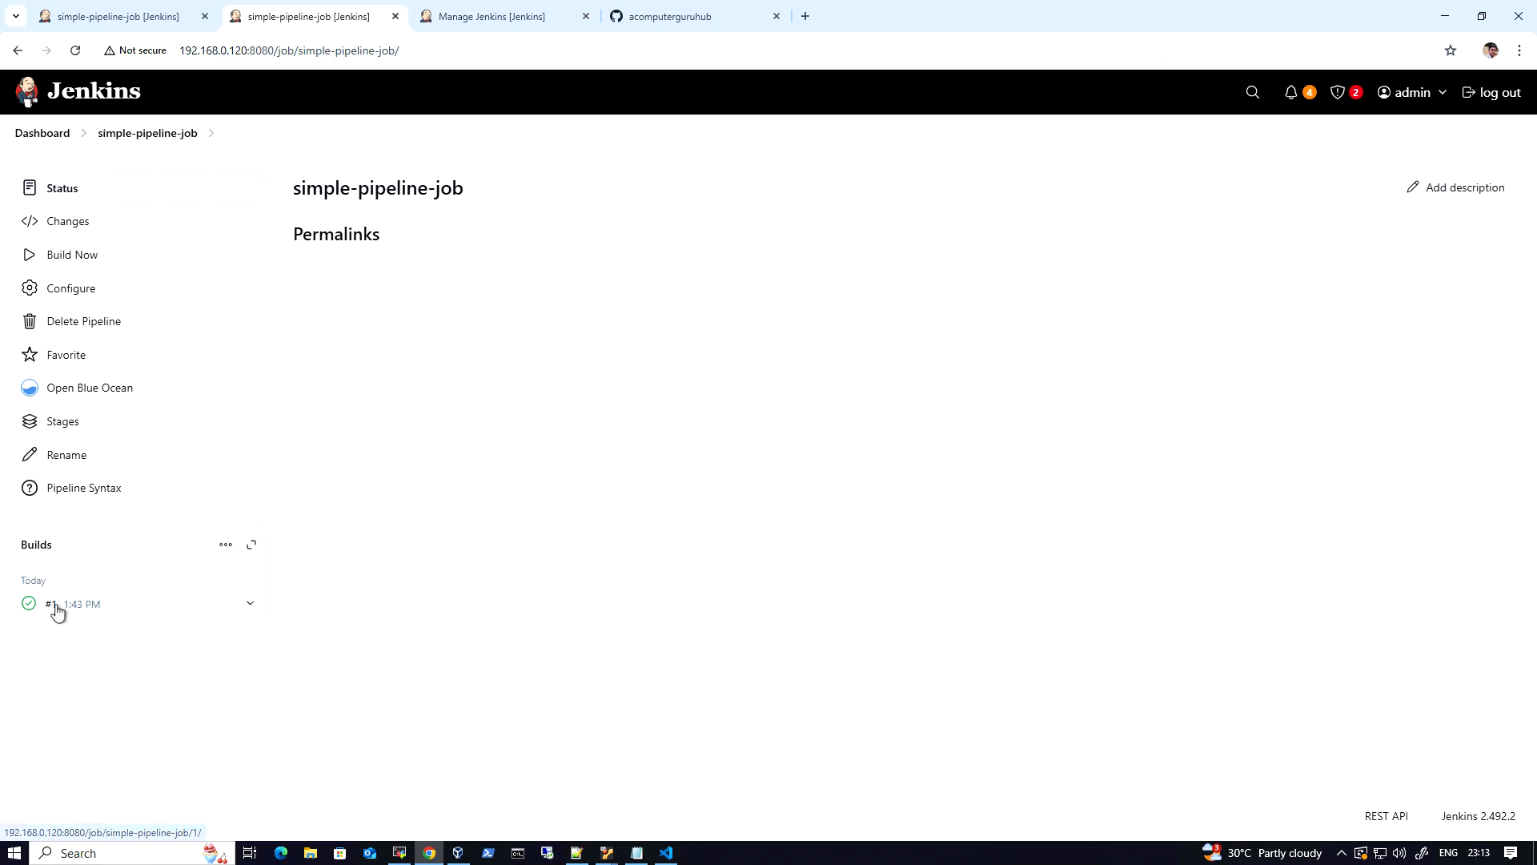
Open the console output of build #1 and check the line printed by the echo step.
click(54, 607)
click(117, 258)
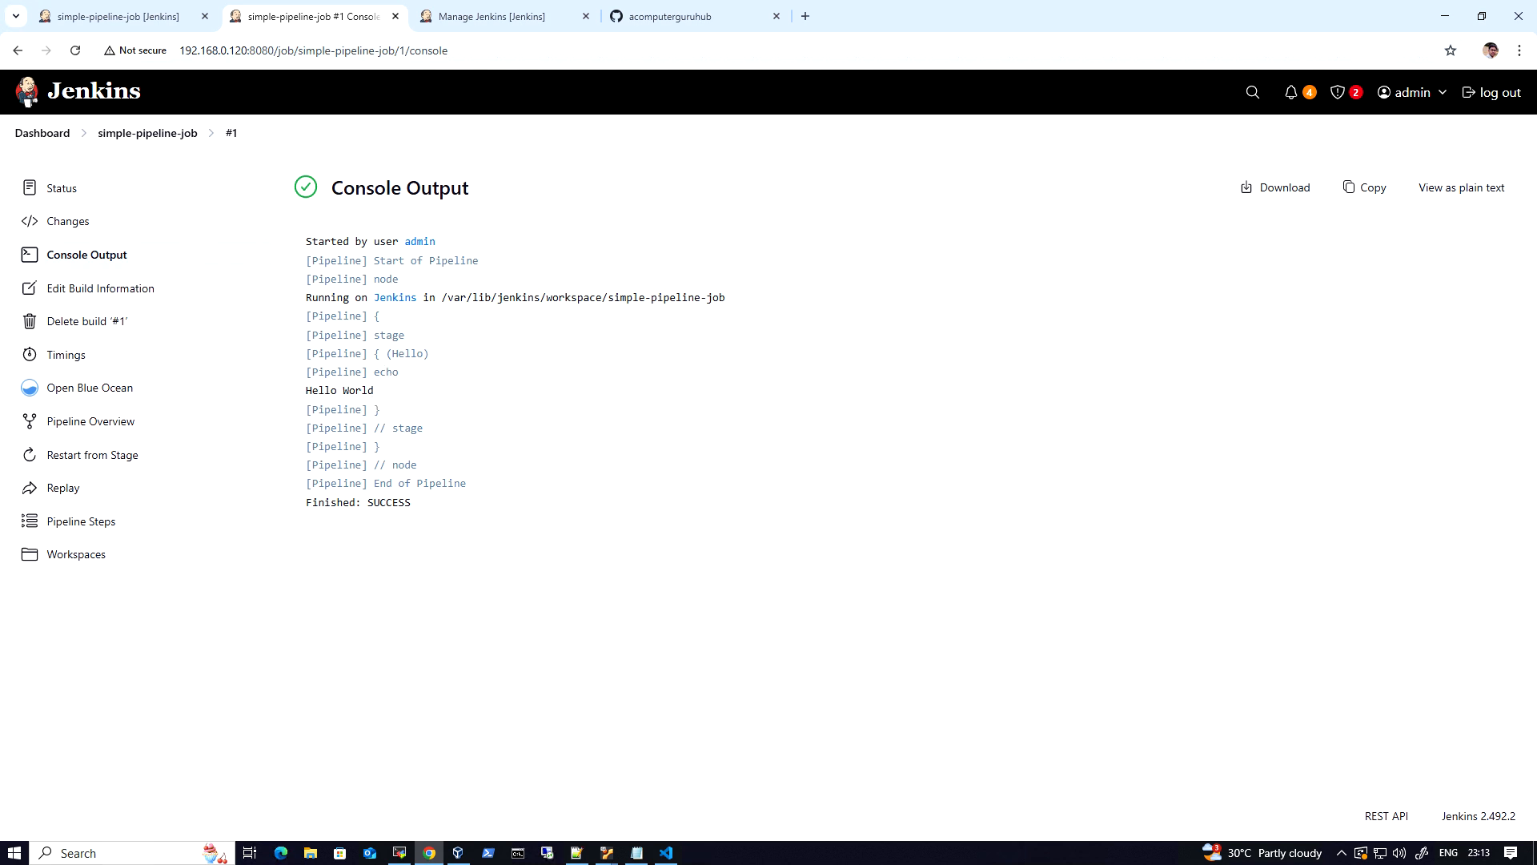
drag(312, 390, 374, 390)
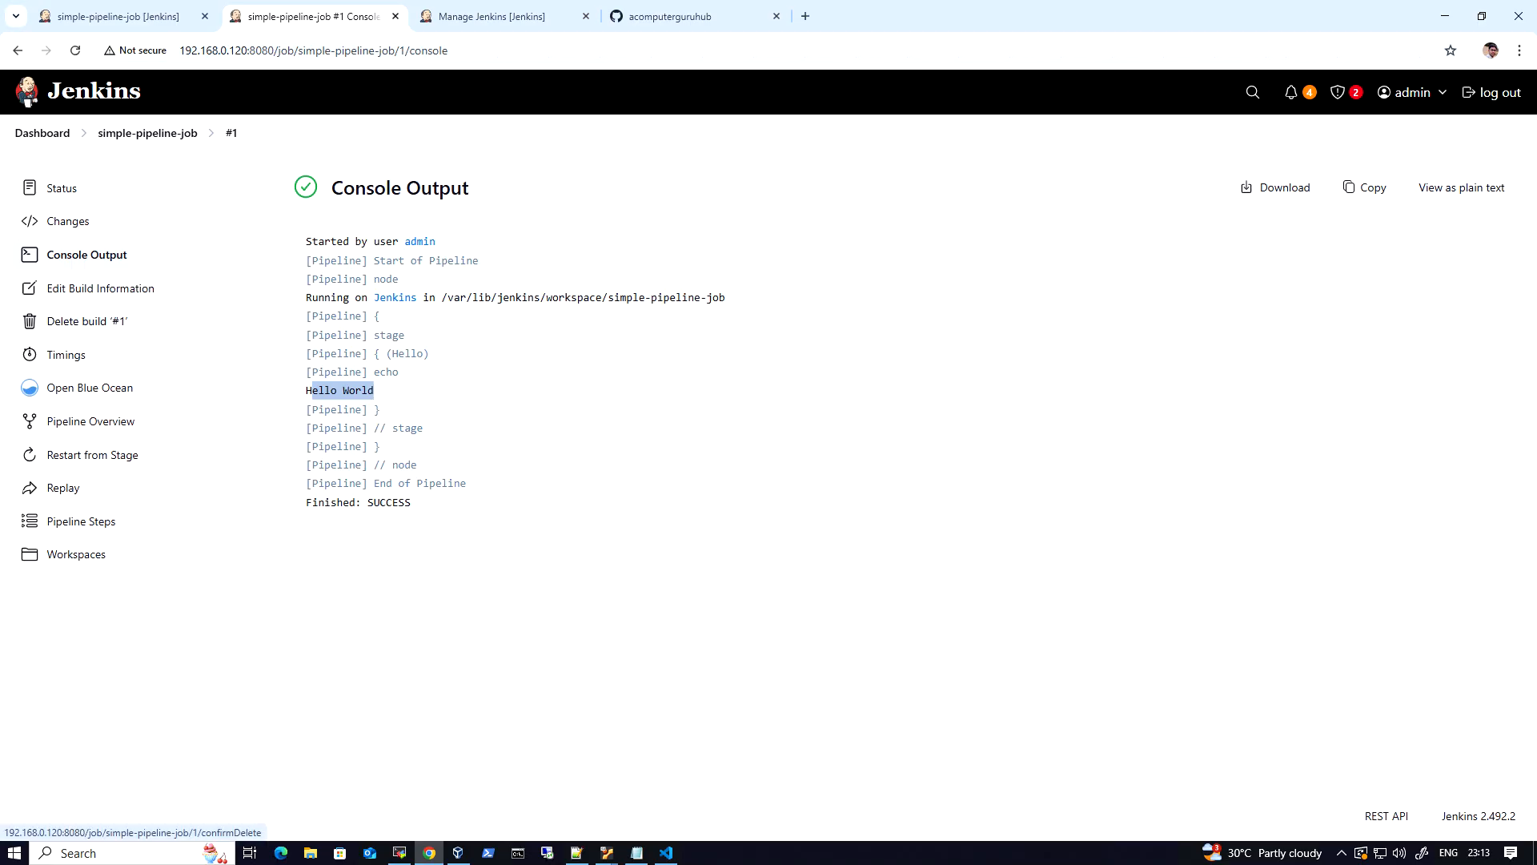
Replace the job's pipeline script with the copied one that uses Maven tool "M38" and runs mvn -version in an 'Echo Version' stage.
click(149, 18)
click(86, 295)
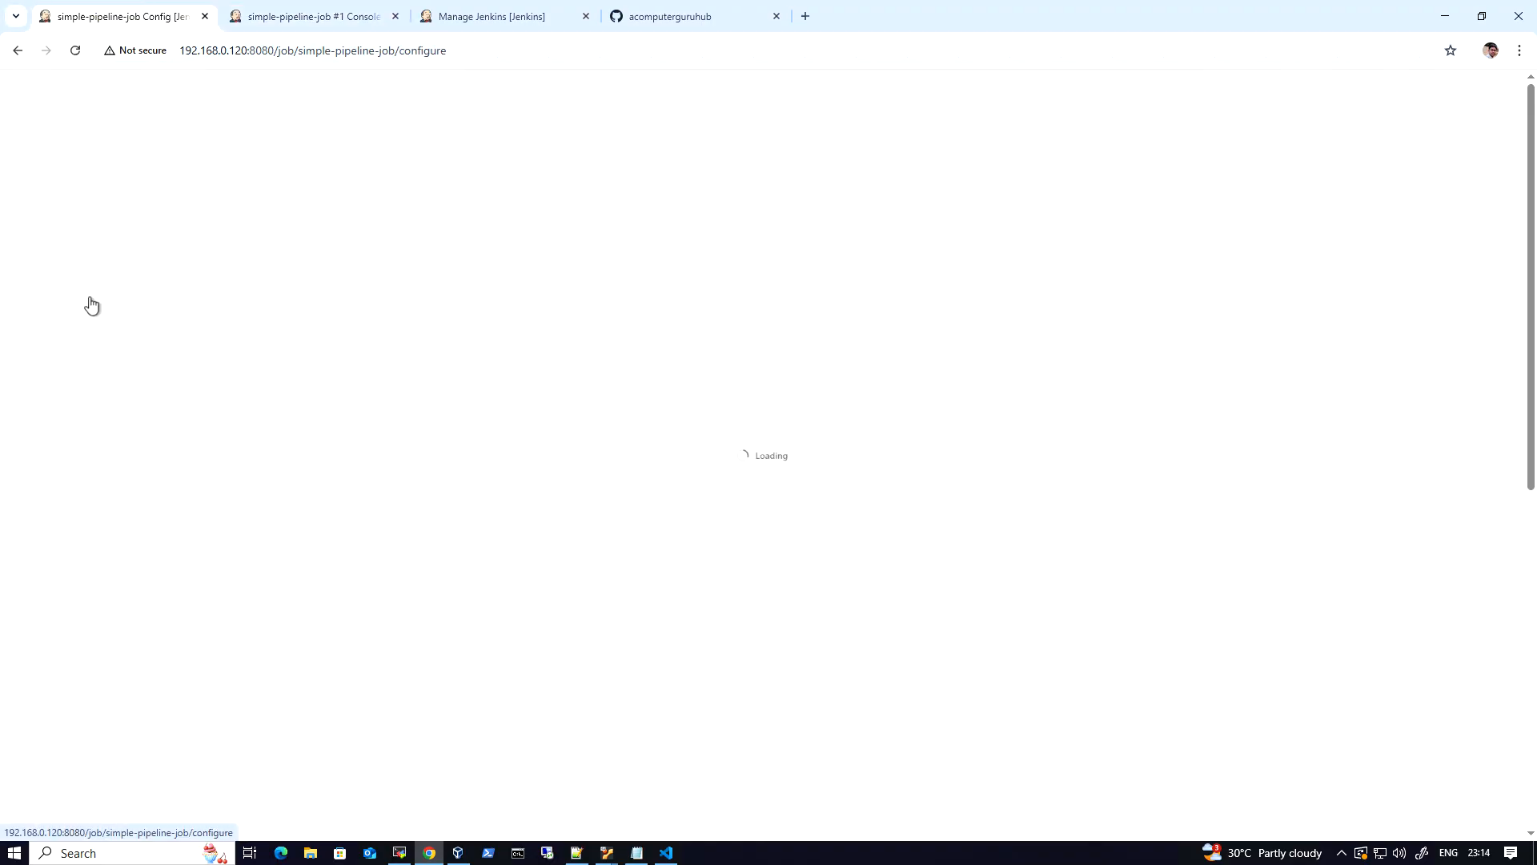
click(78, 343)
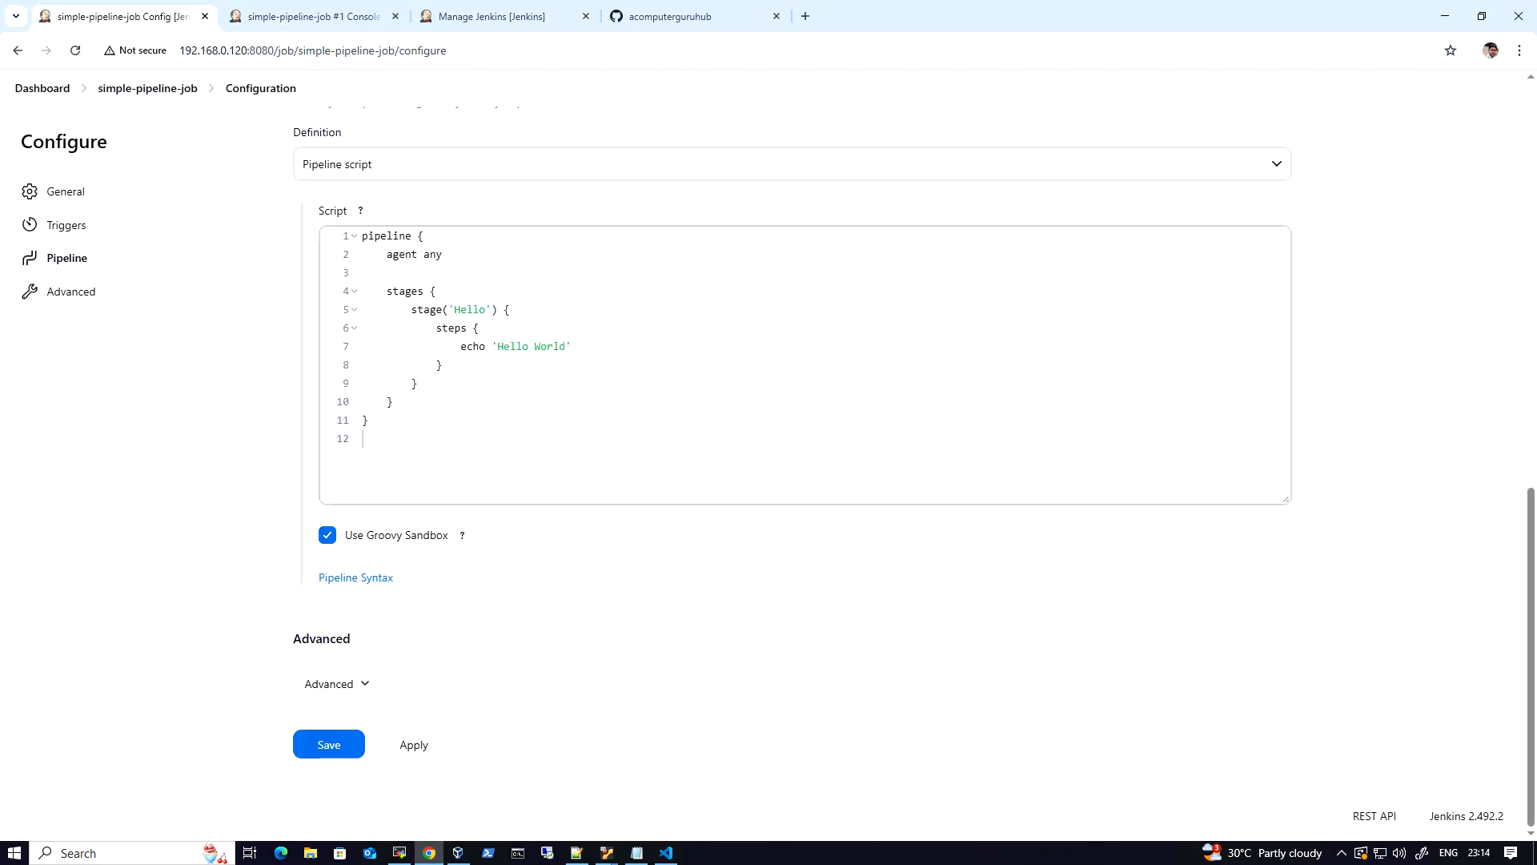
drag(384, 420, 362, 227)
key(ctrl+v)
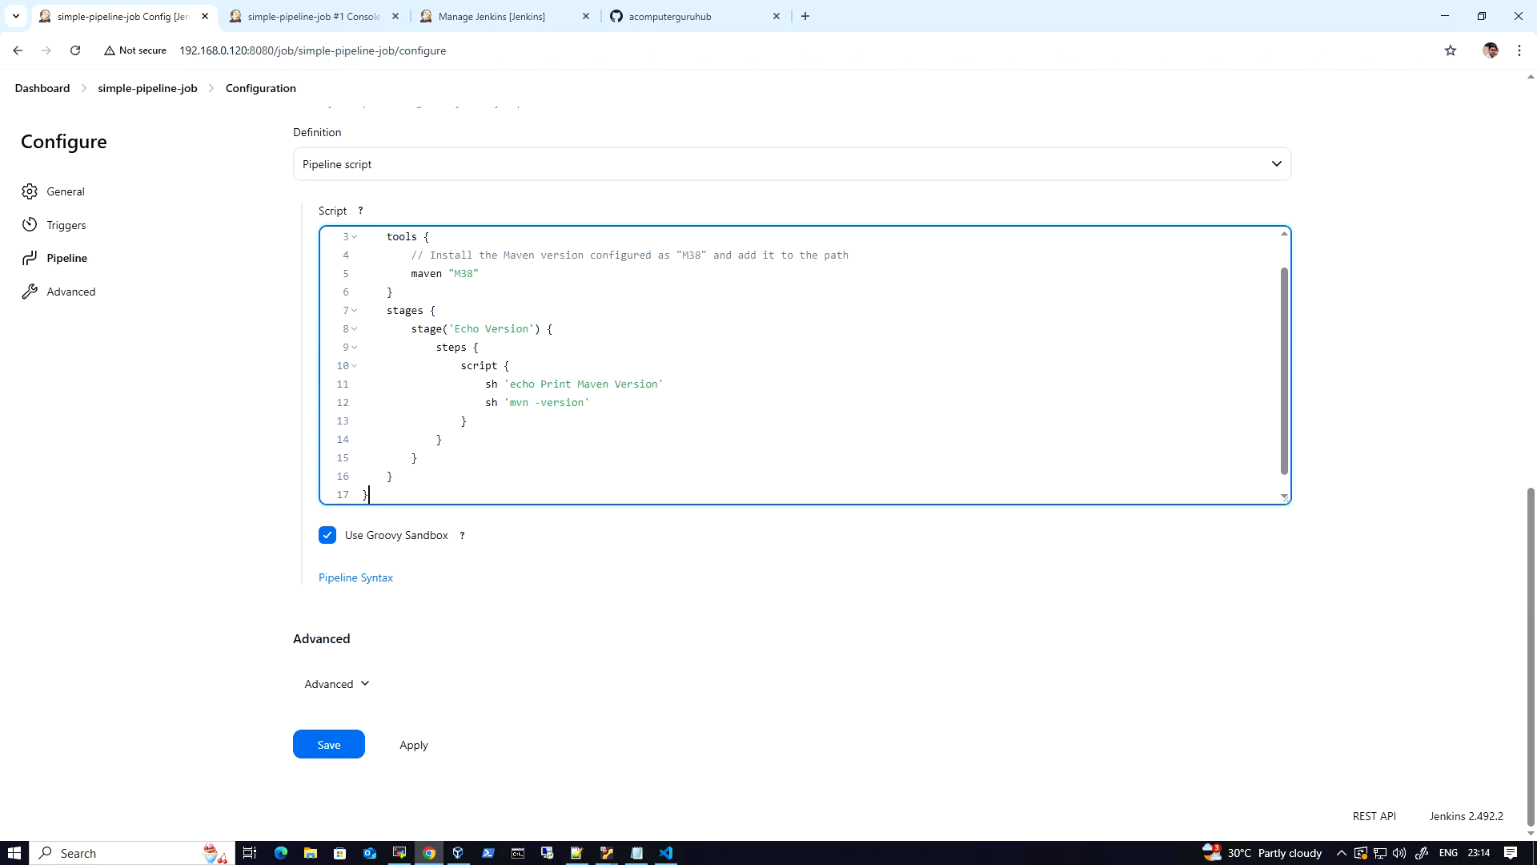
Review the Maven tool declaration and the mvn -version command in the script, and save the job configuration.
scroll(612, 359, up, 5)
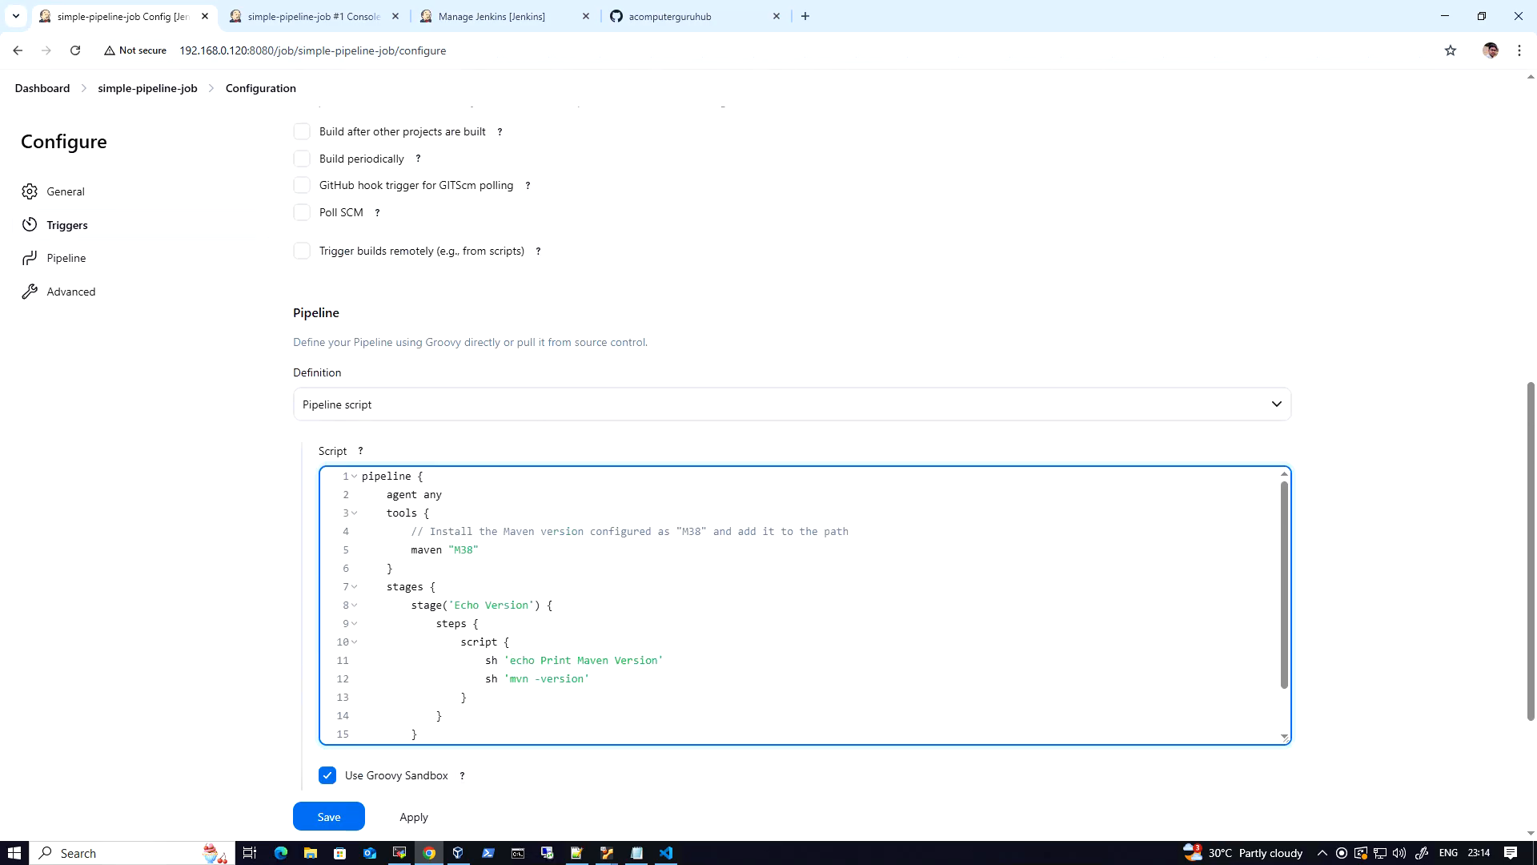
drag(504, 678, 585, 679)
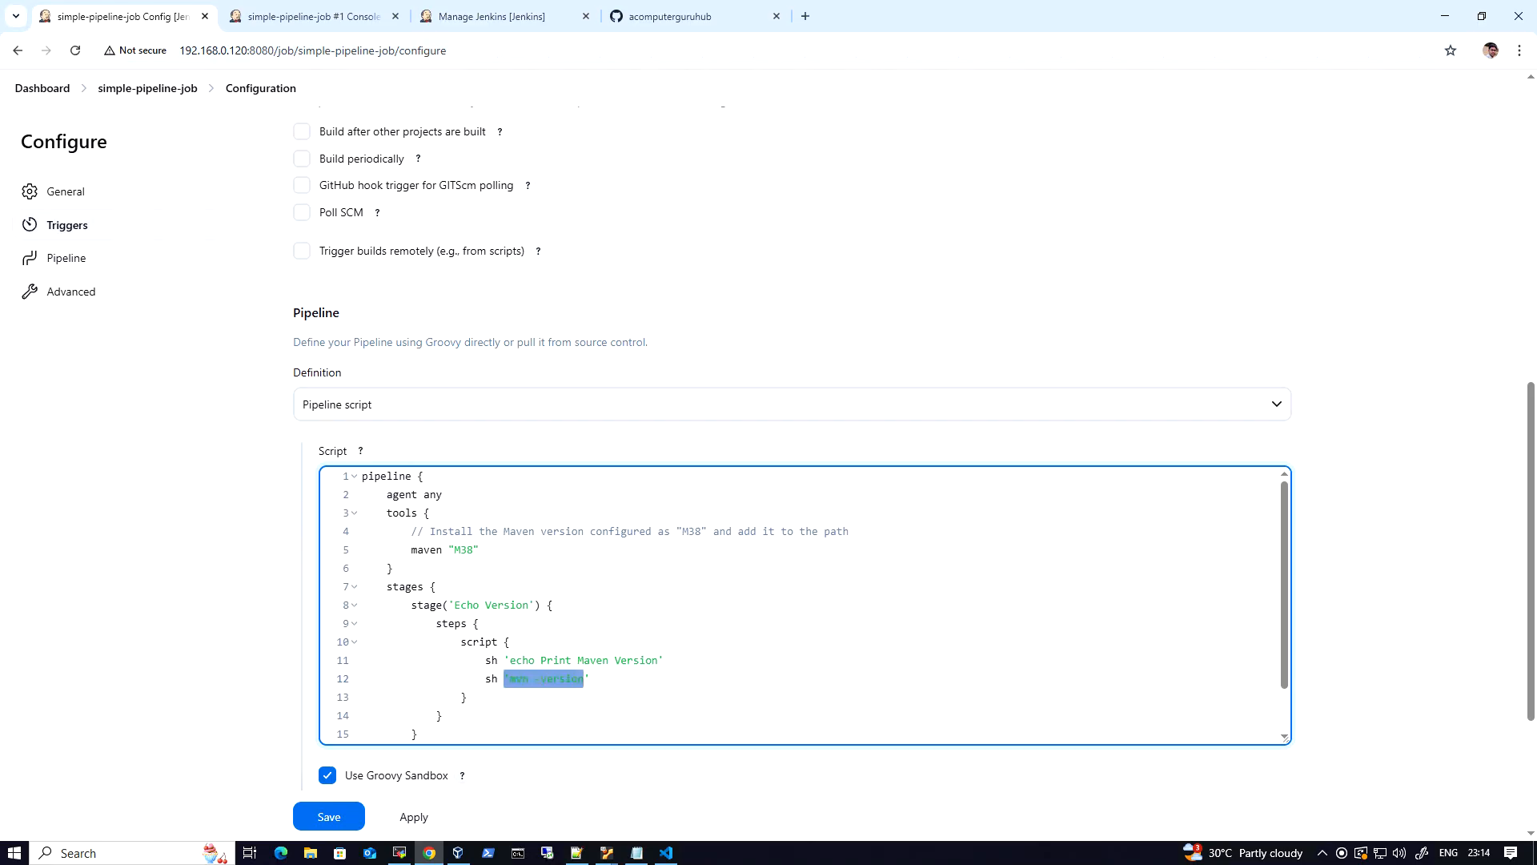
click(590, 678)
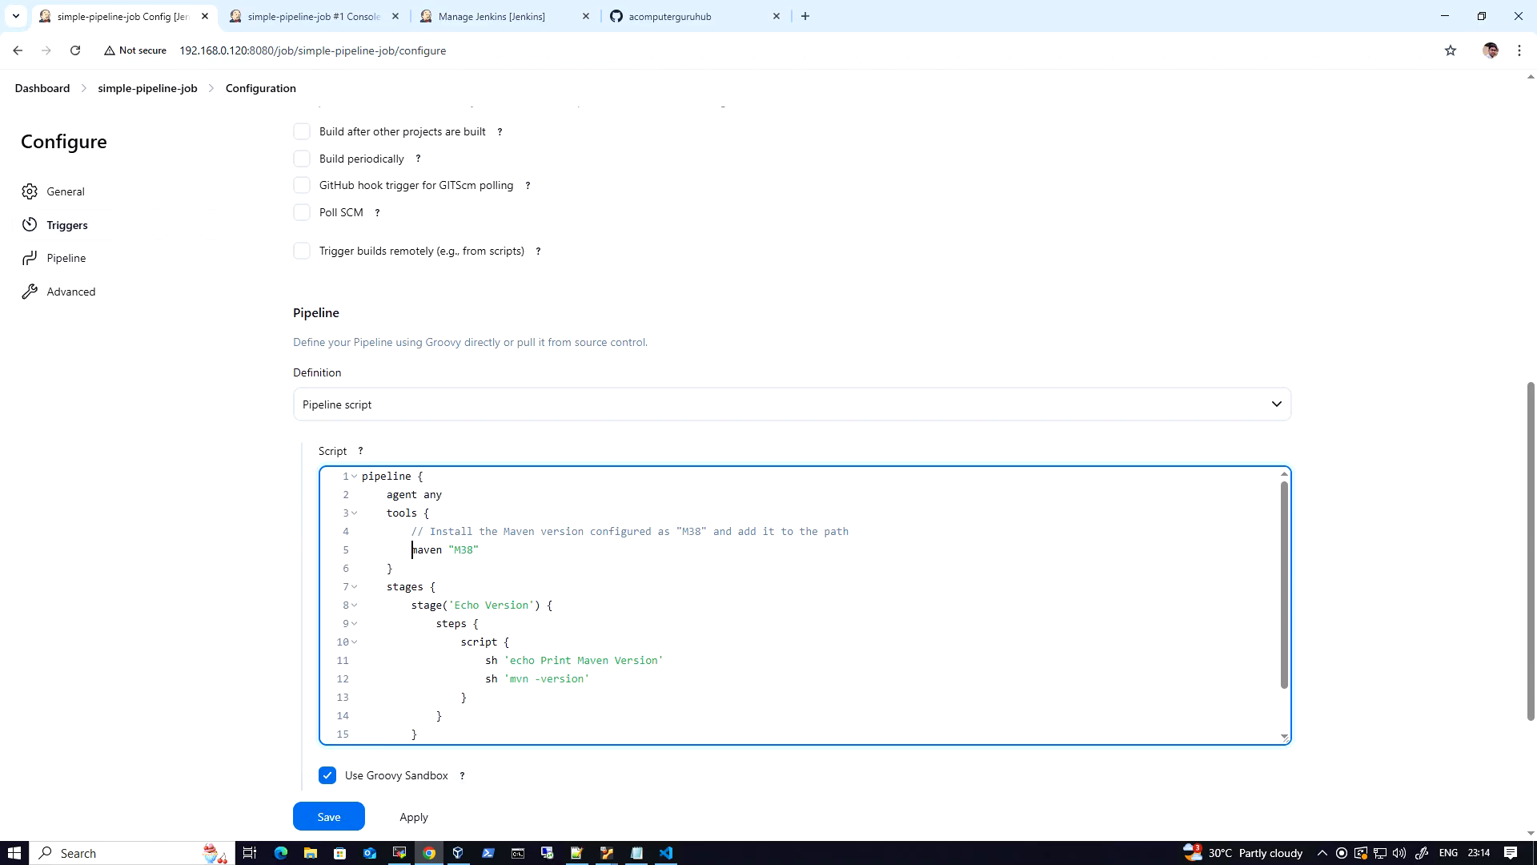
drag(412, 549, 474, 549)
click(478, 549)
drag(510, 678, 578, 678)
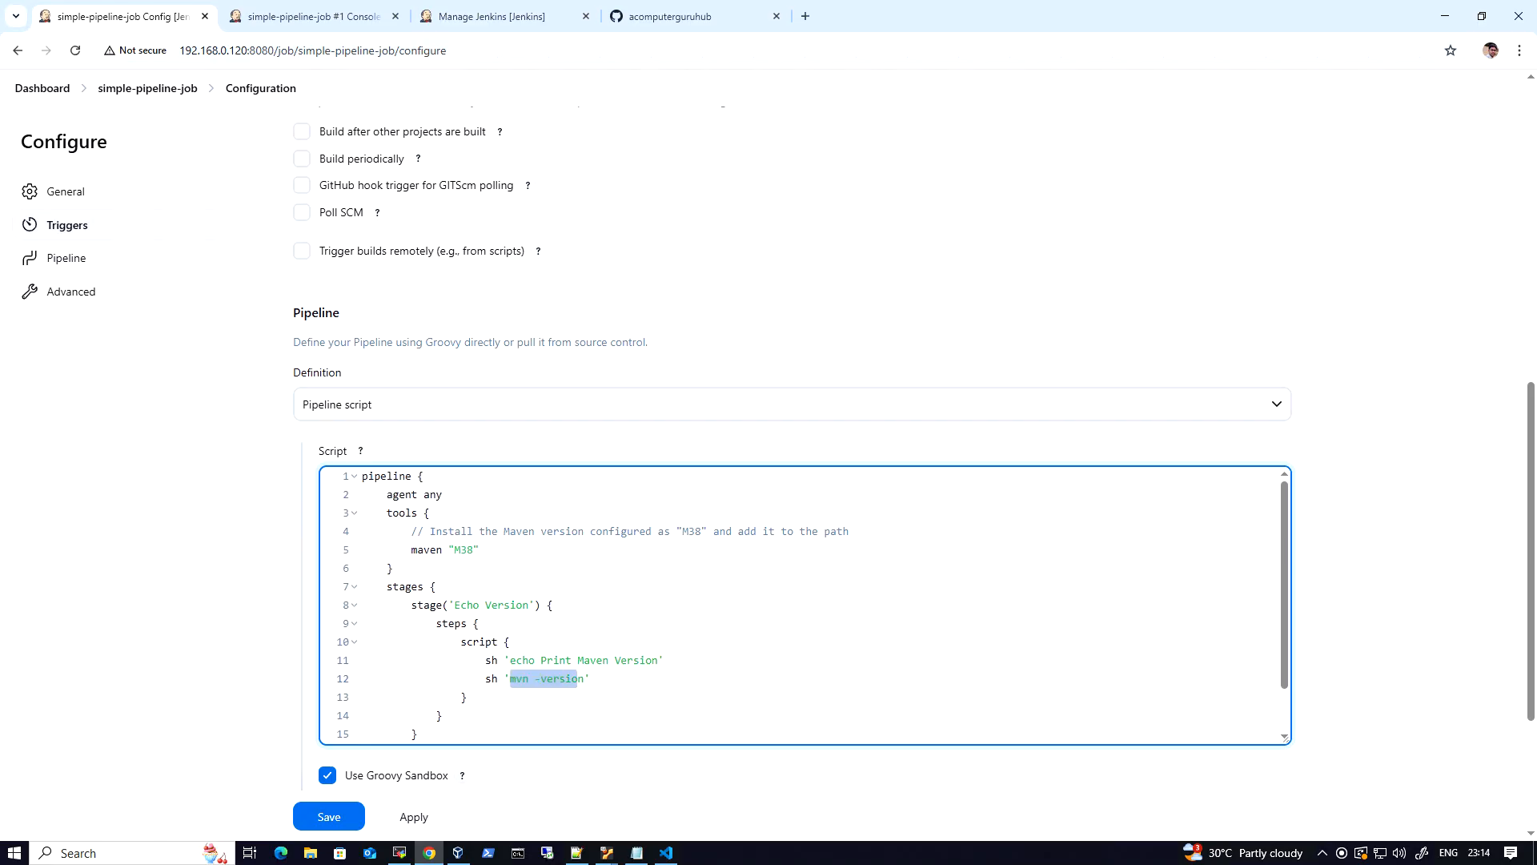
scroll(578, 678, down, 1)
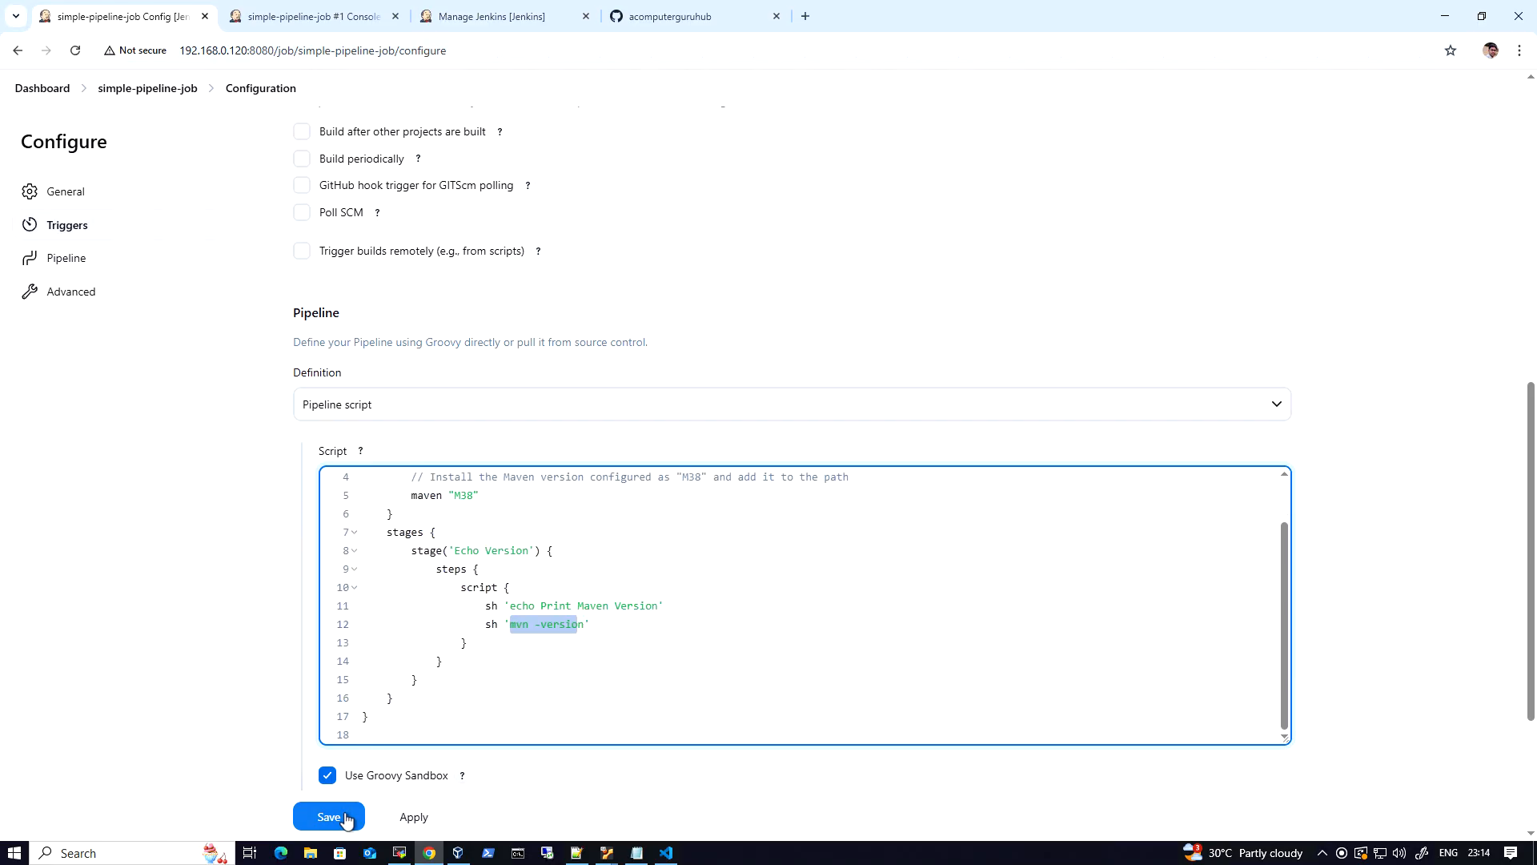
click(330, 817)
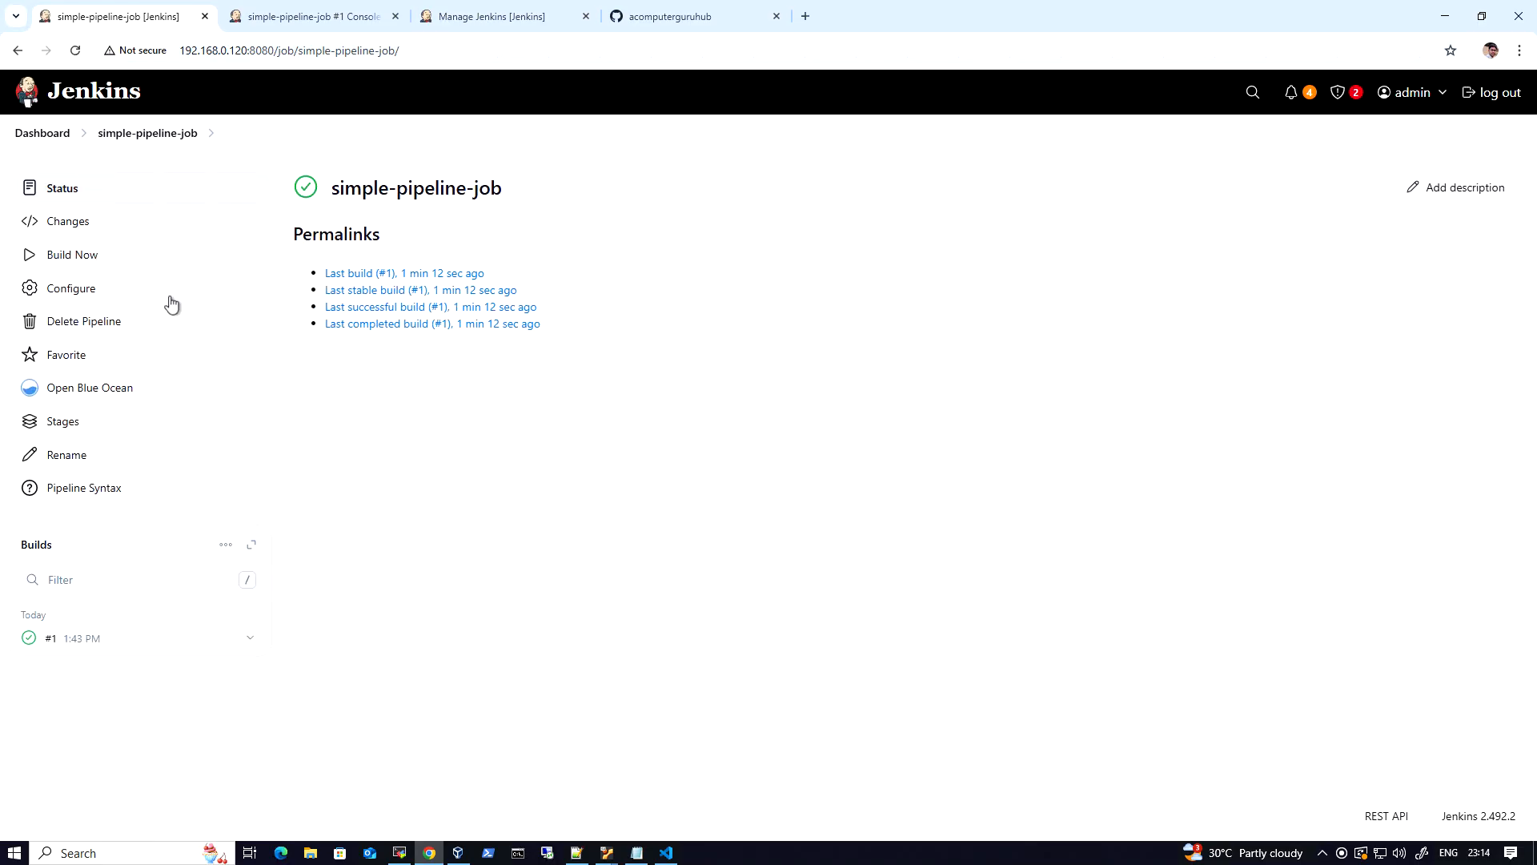
Start another build of simple-pipeline-job and examine the Maven tool line in the console output of build #2.
click(93, 262)
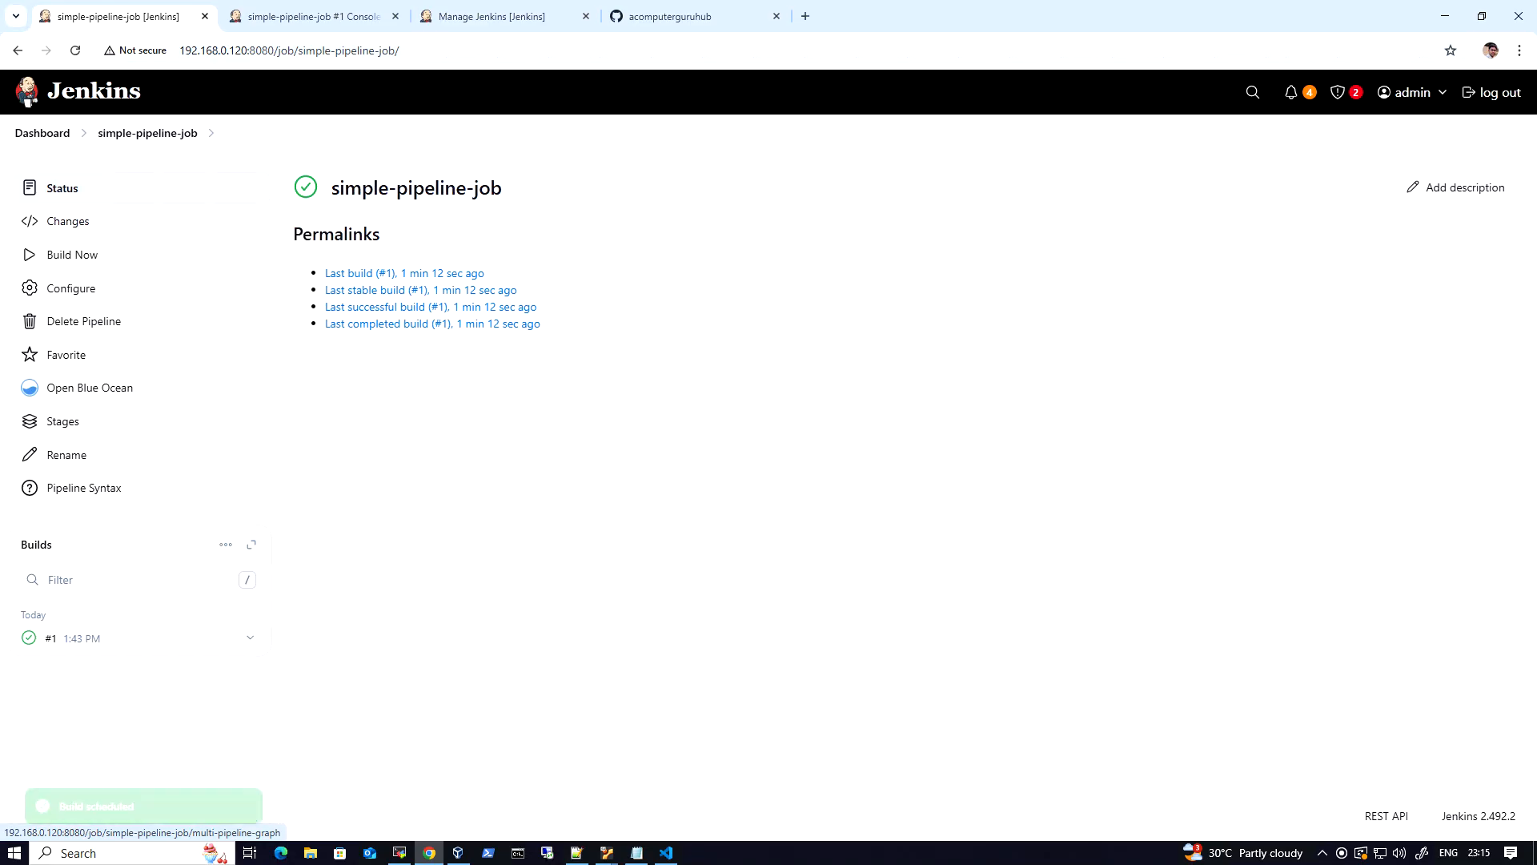
click(50, 638)
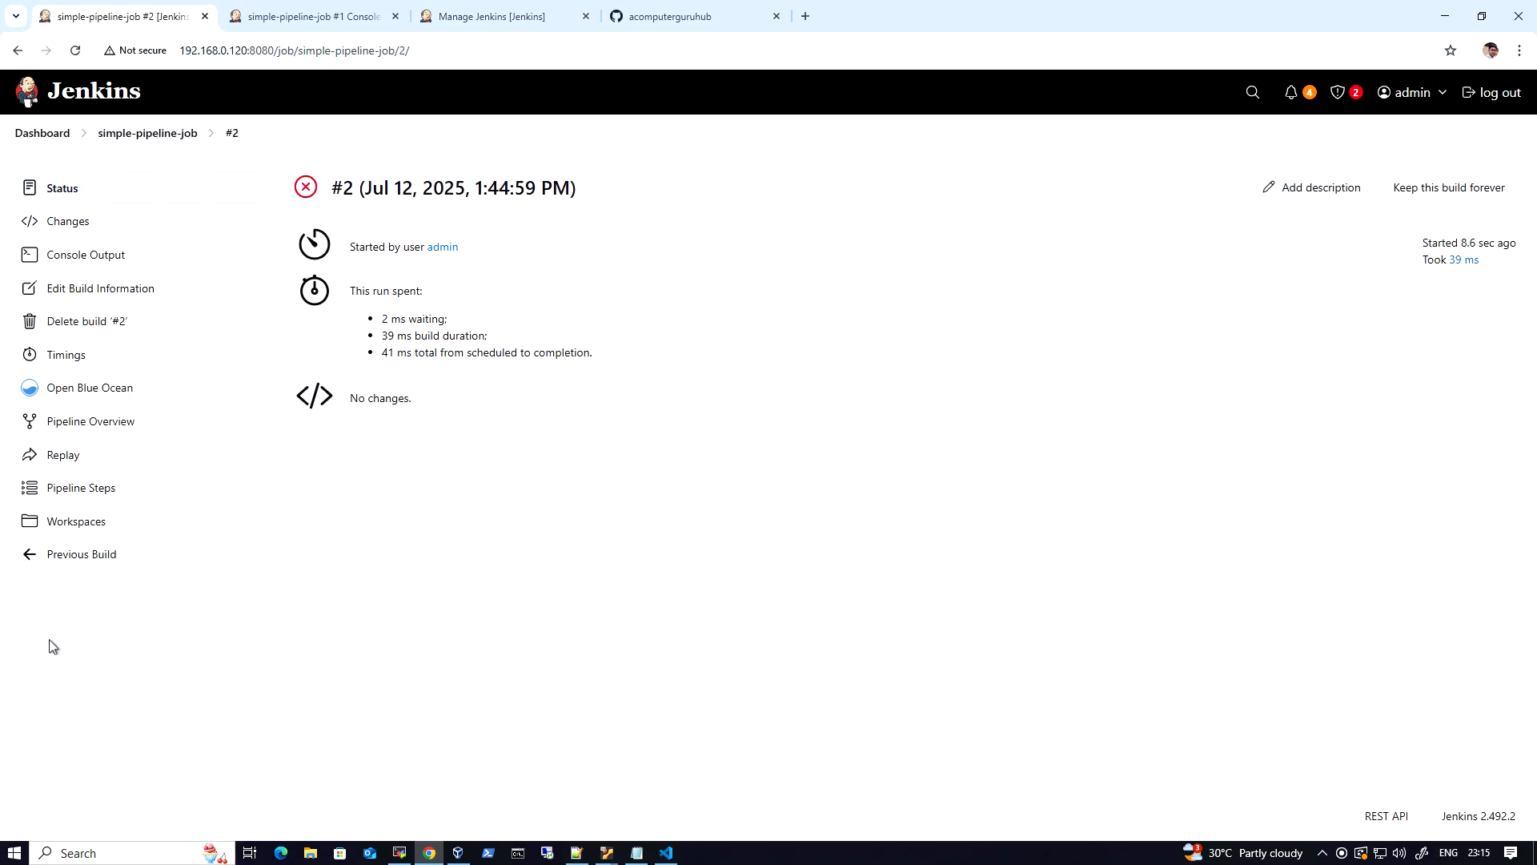
click(120, 262)
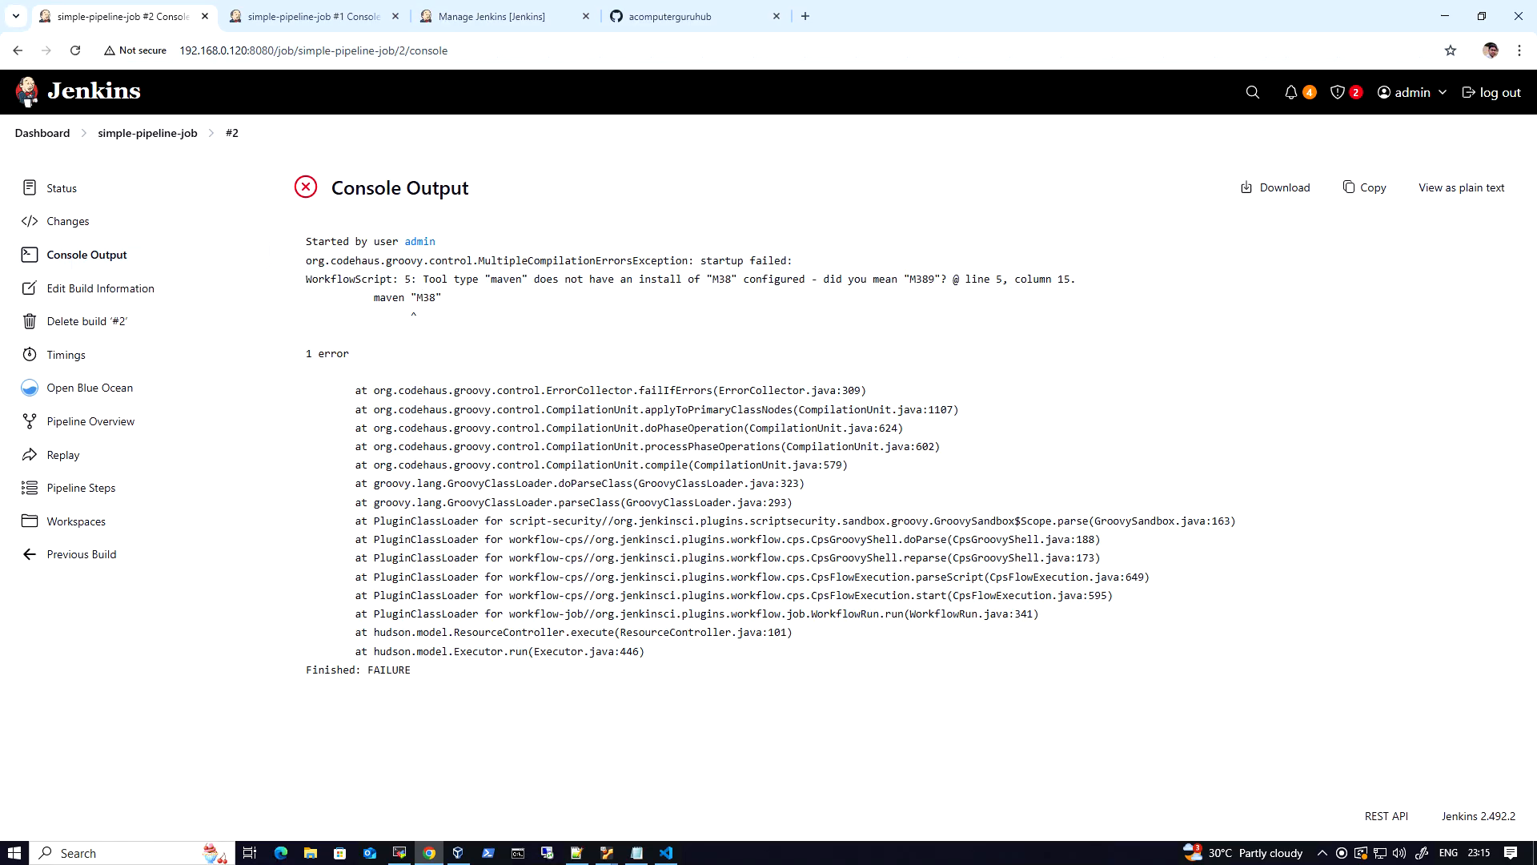
drag(484, 279, 1047, 279)
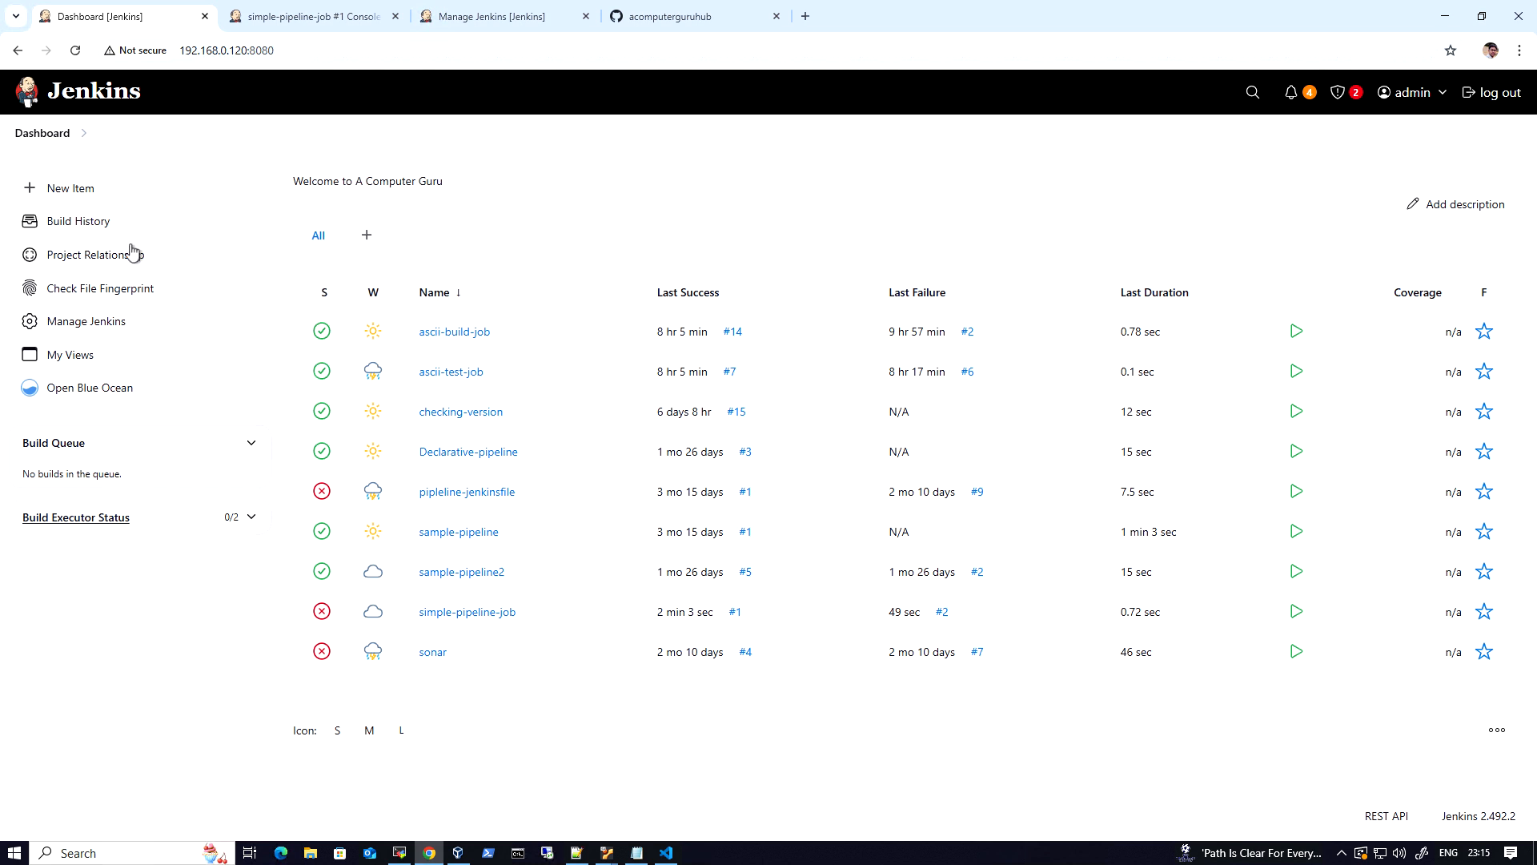
Open the global Tools configuration of Jenkins and add a new entry under Maven installations.
click(82, 133)
mouse_move(126, 274)
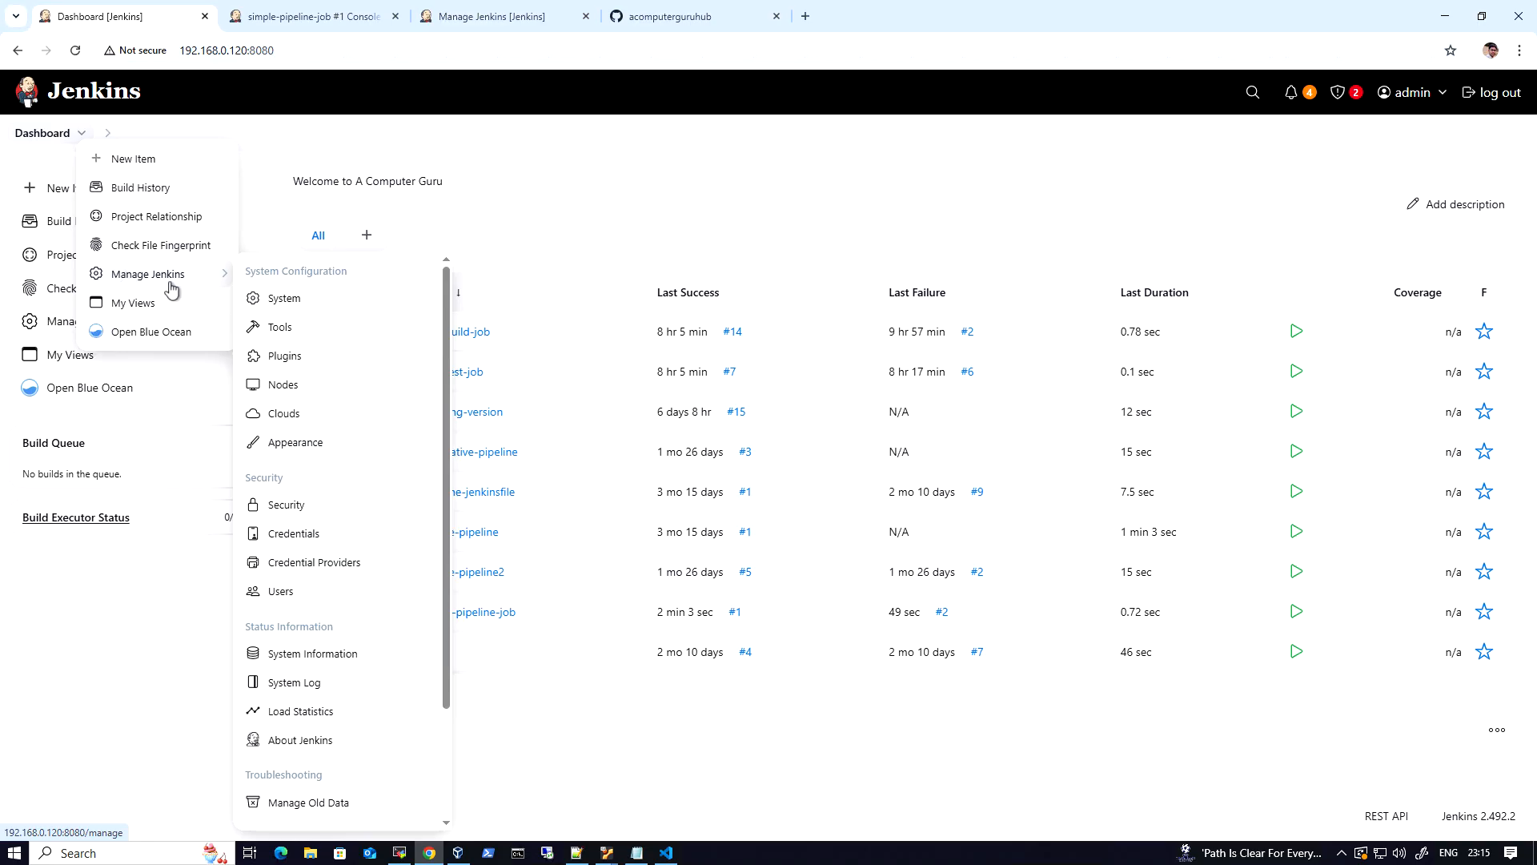
click(297, 328)
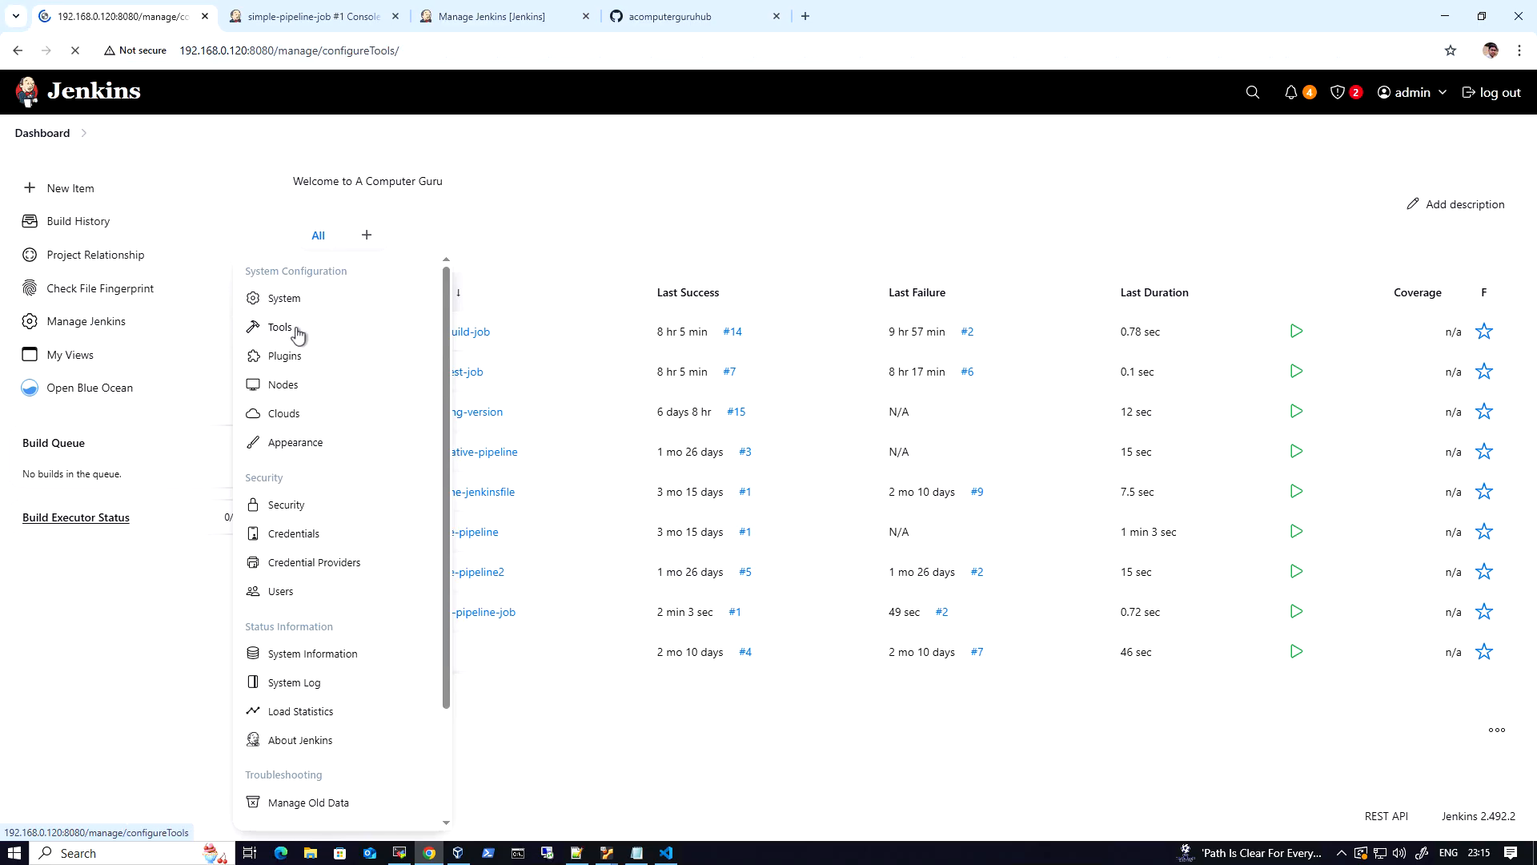
scroll(691, 645, down, 2)
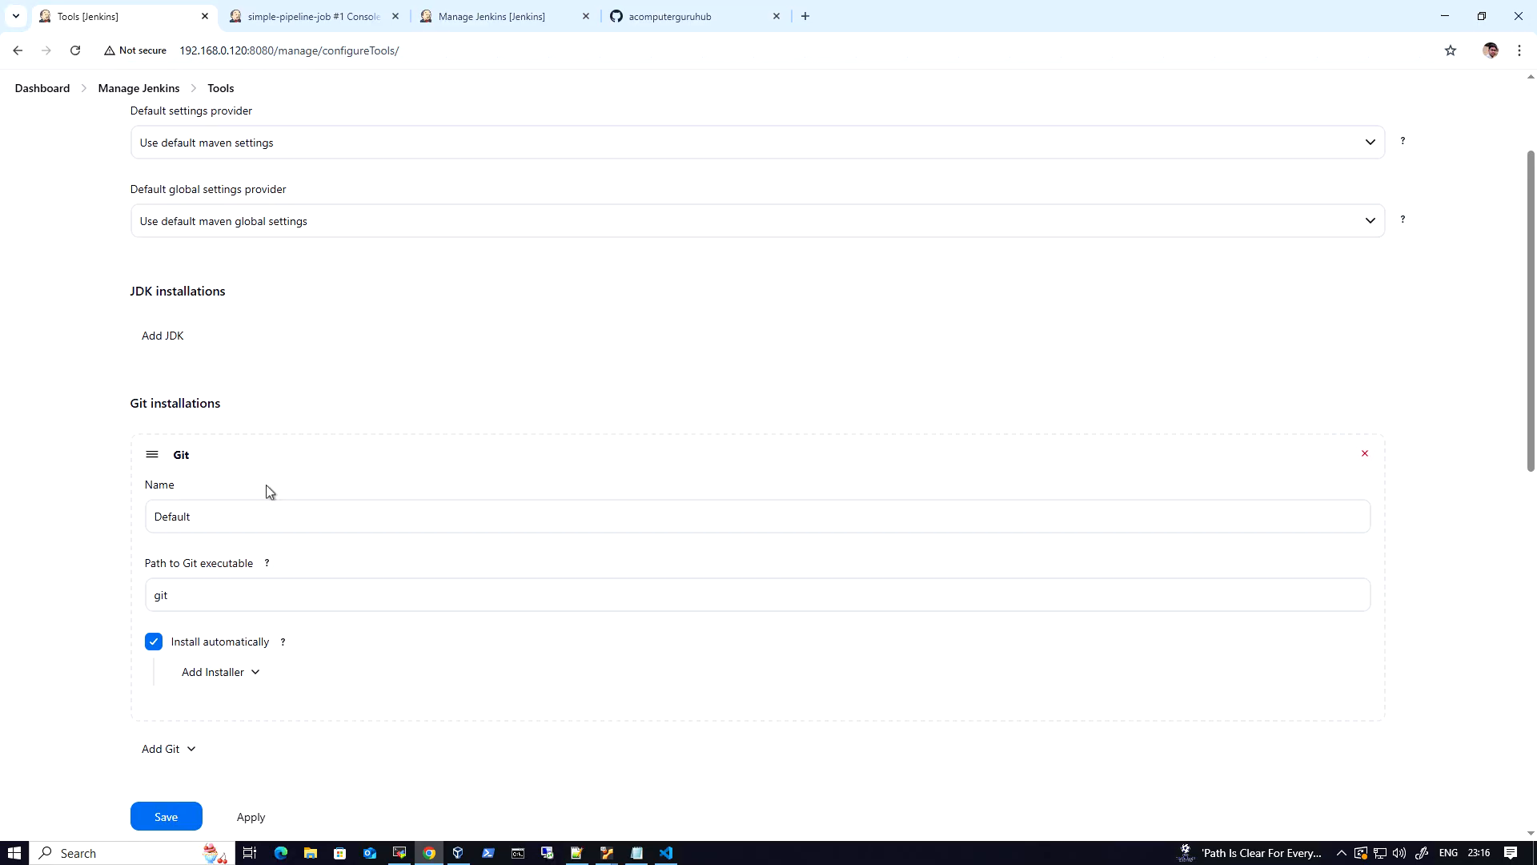
scroll(379, 489, down, 3)
scroll(473, 600, down, 2)
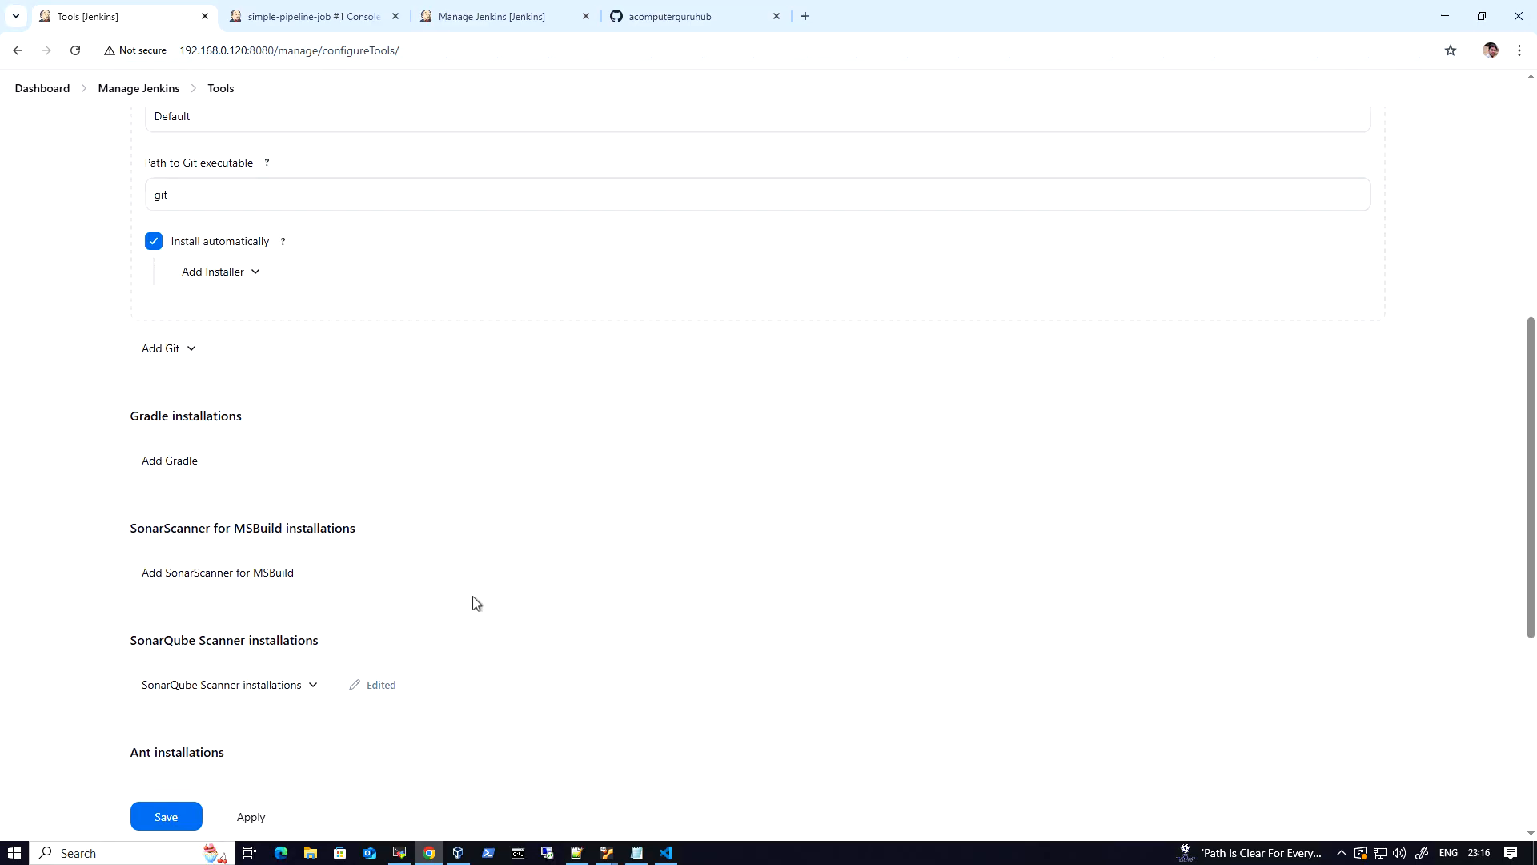
scroll(456, 536, down, 2)
scroll(488, 566, down, 4)
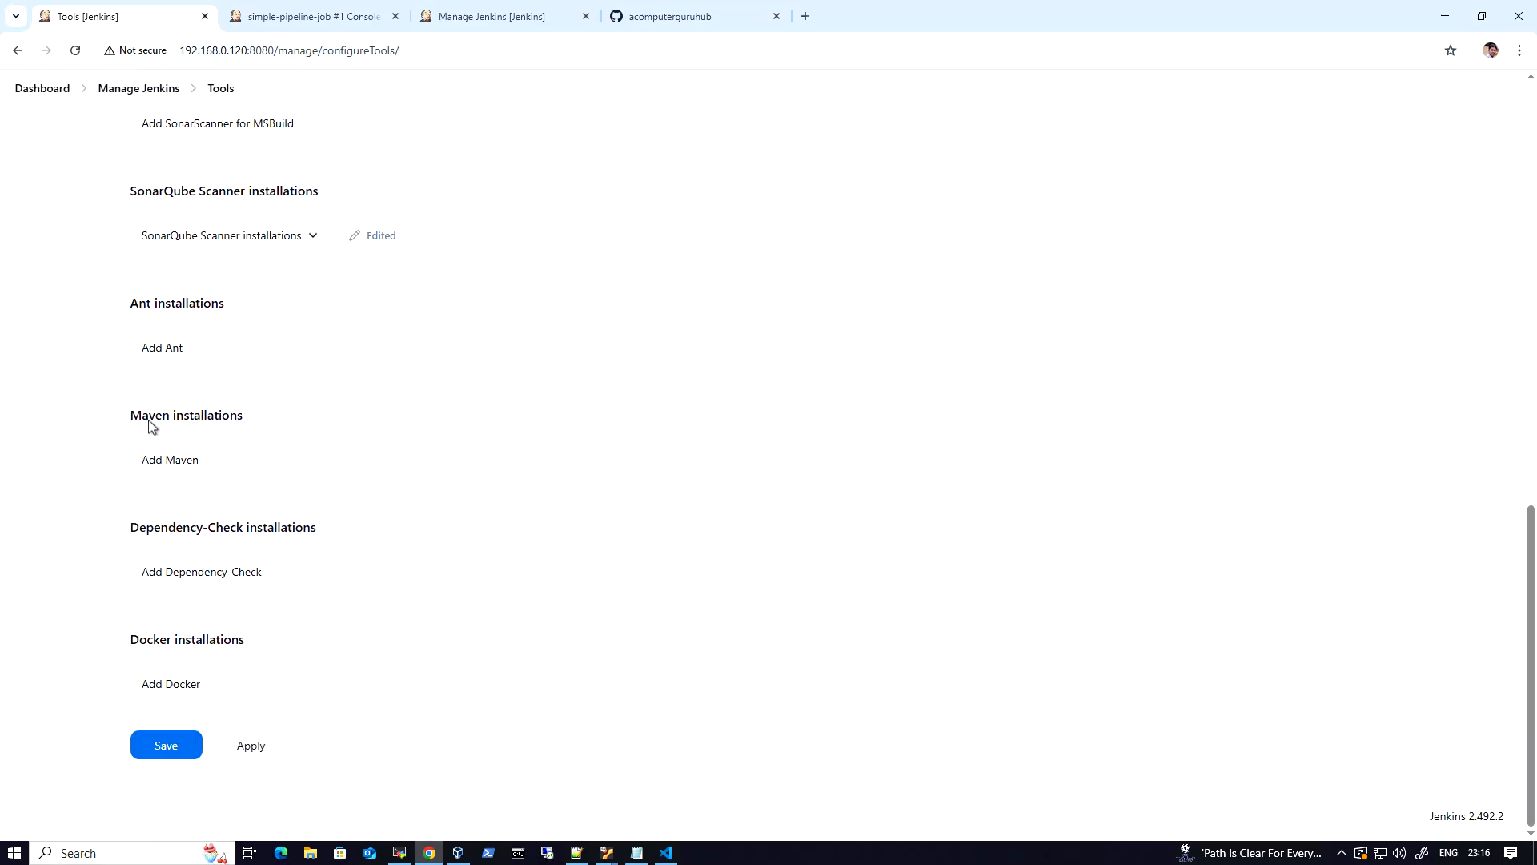
click(184, 467)
scroll(477, 565, down, 2)
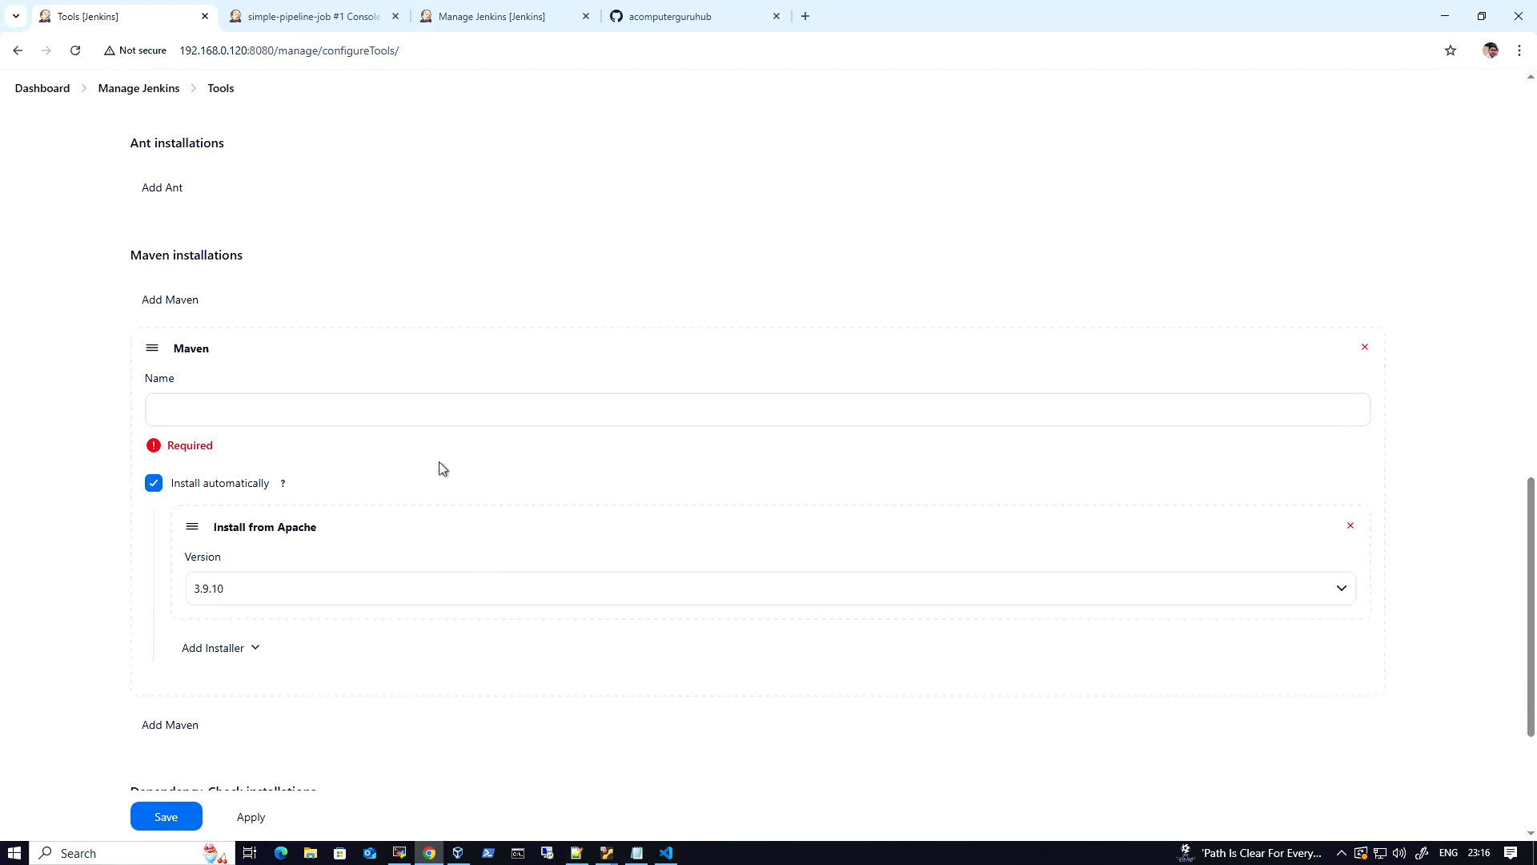
Name the new Maven installation M38 and set its Apache installer to version 3.8.9.
click(209, 410)
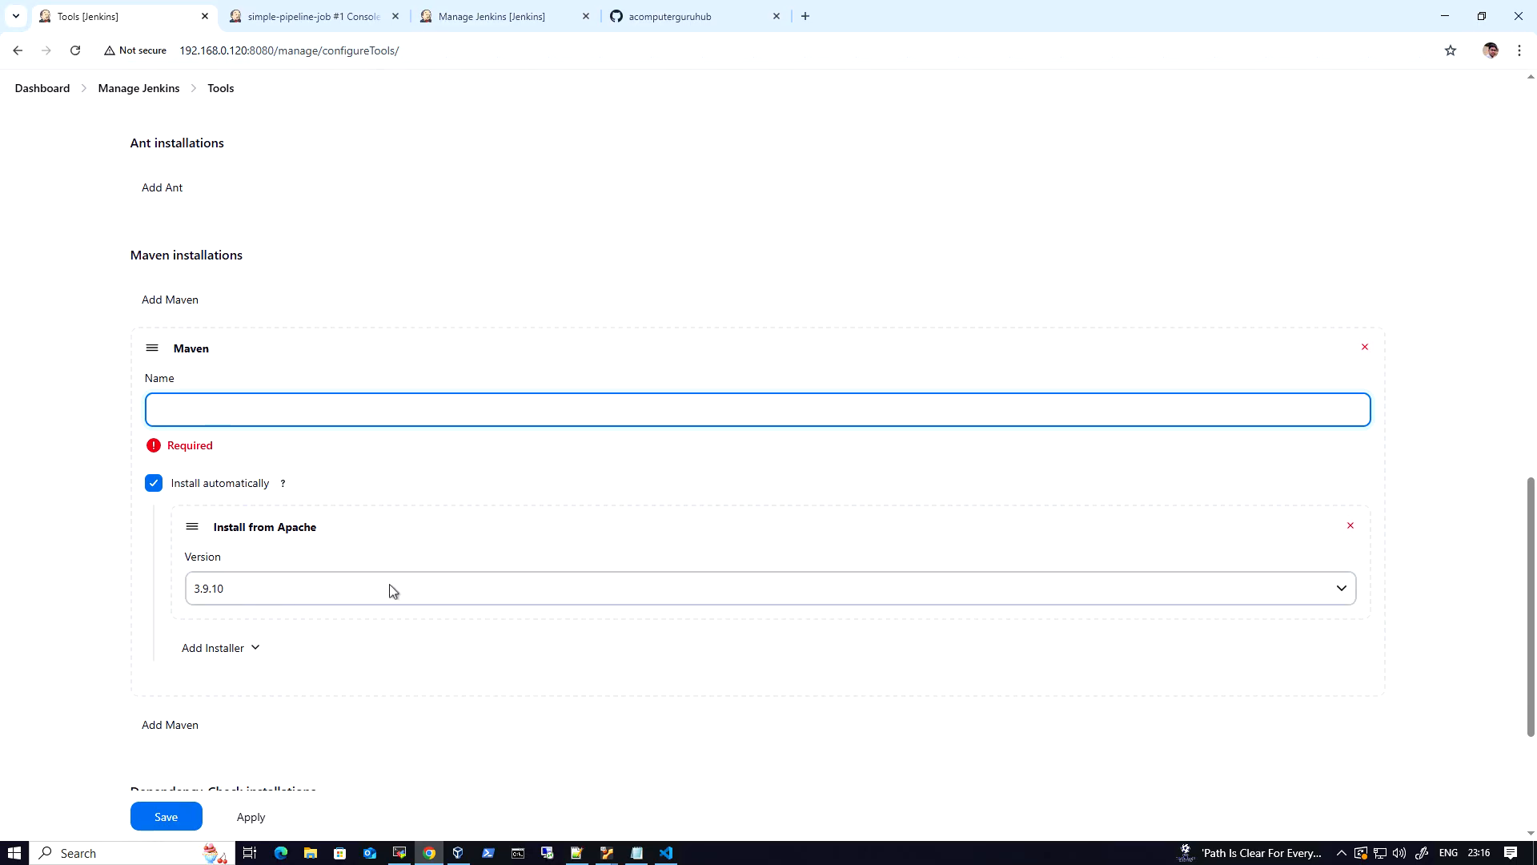
scroll(393, 590, down, 2)
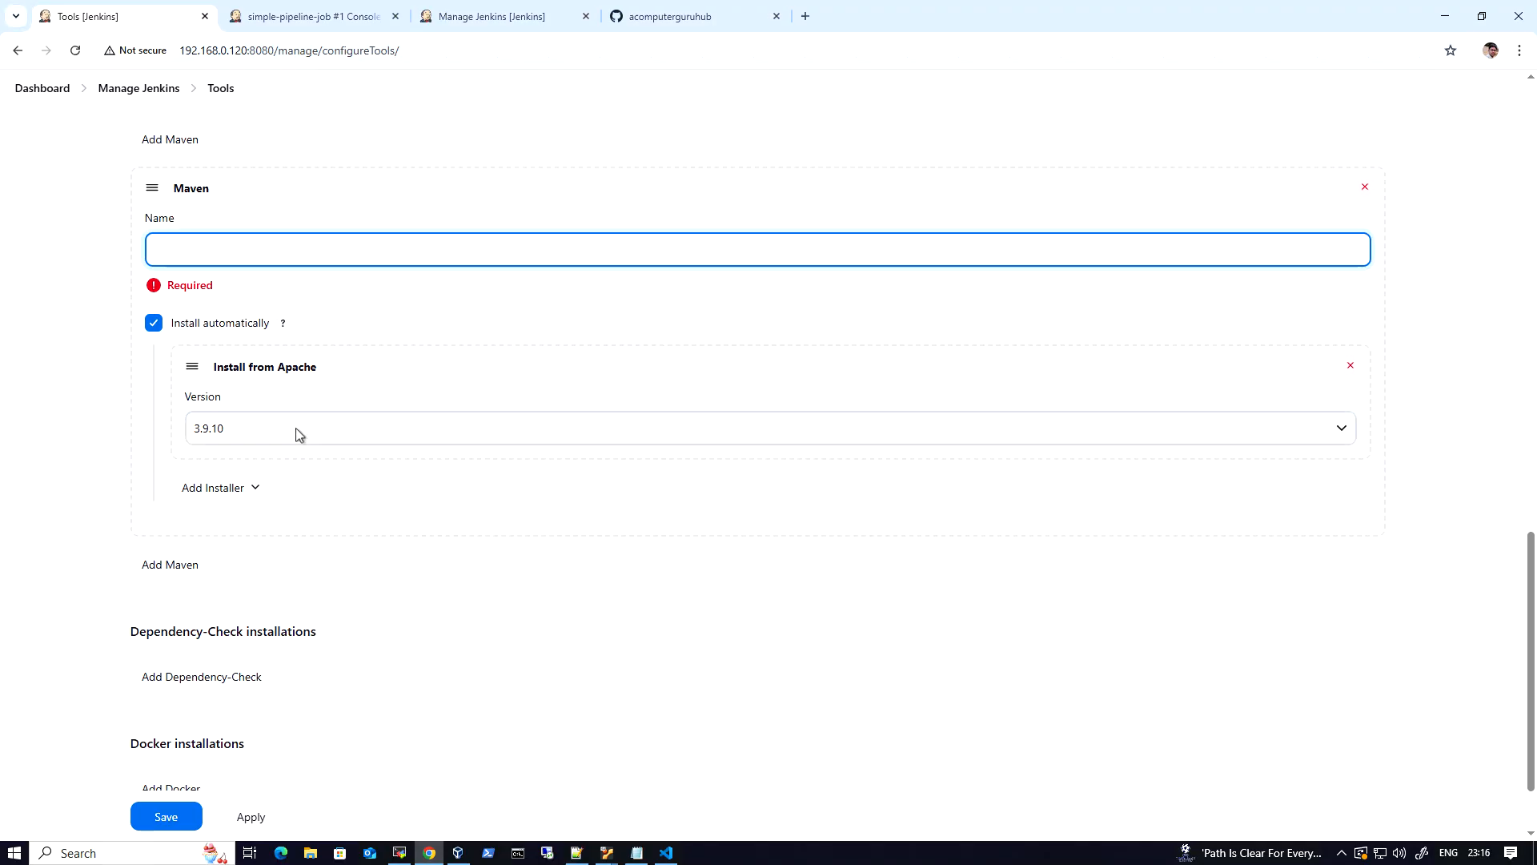
click(331, 430)
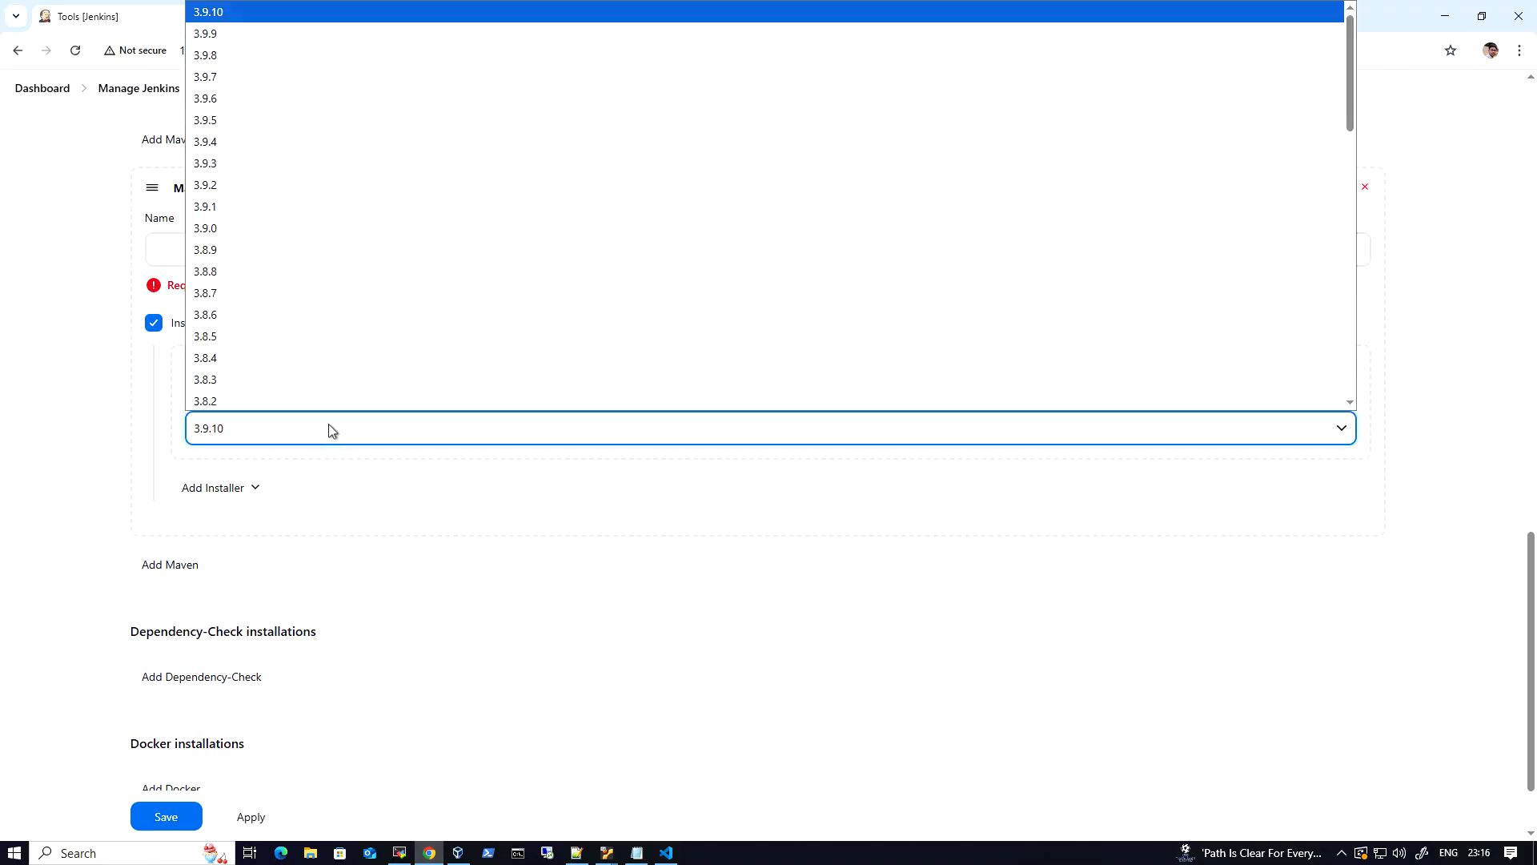
scroll(98, 438, up, 2)
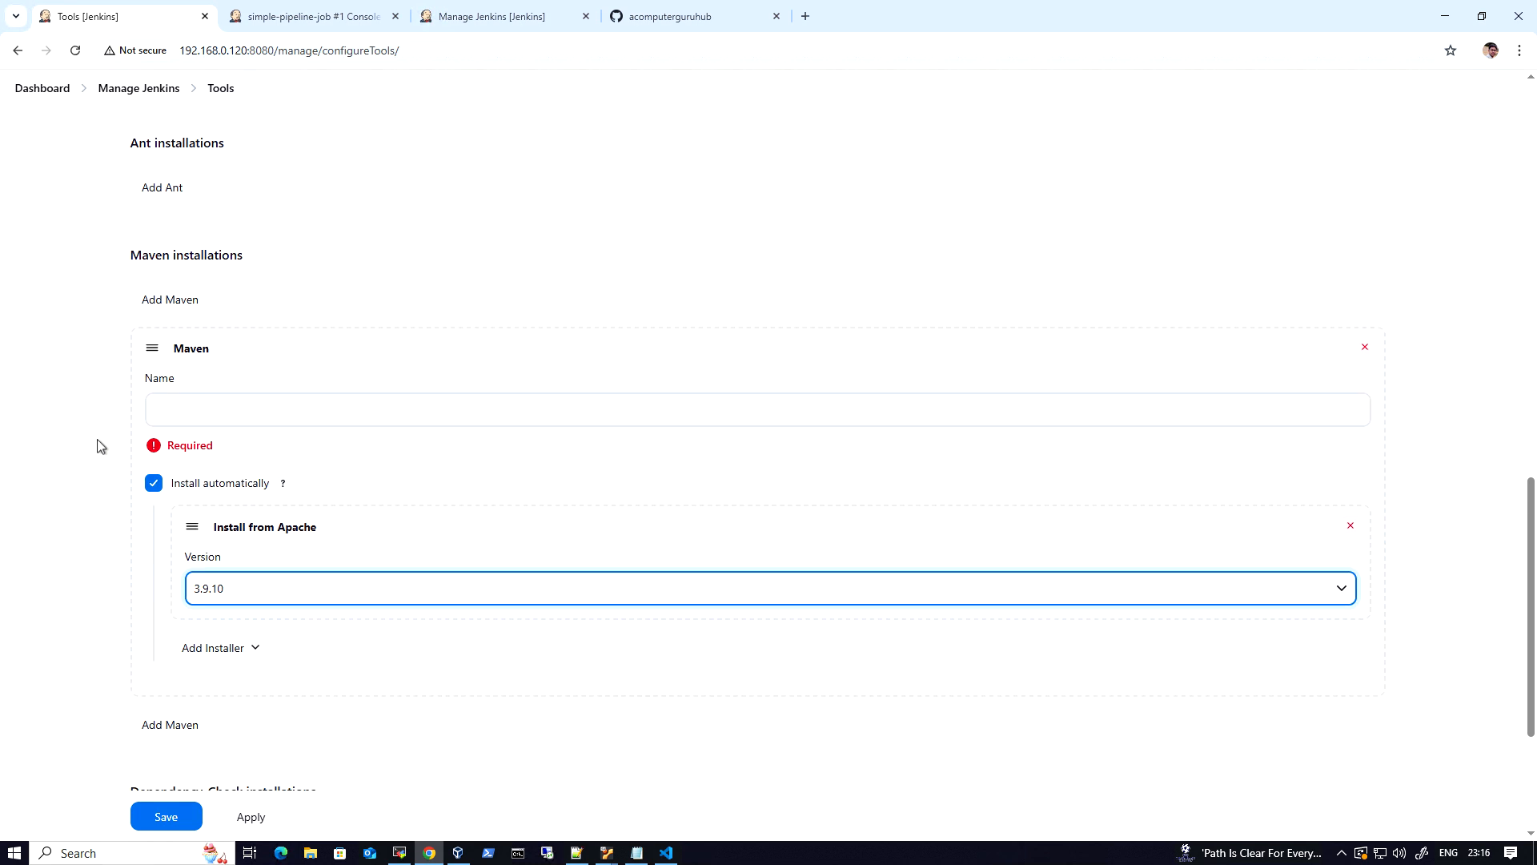
click(178, 410)
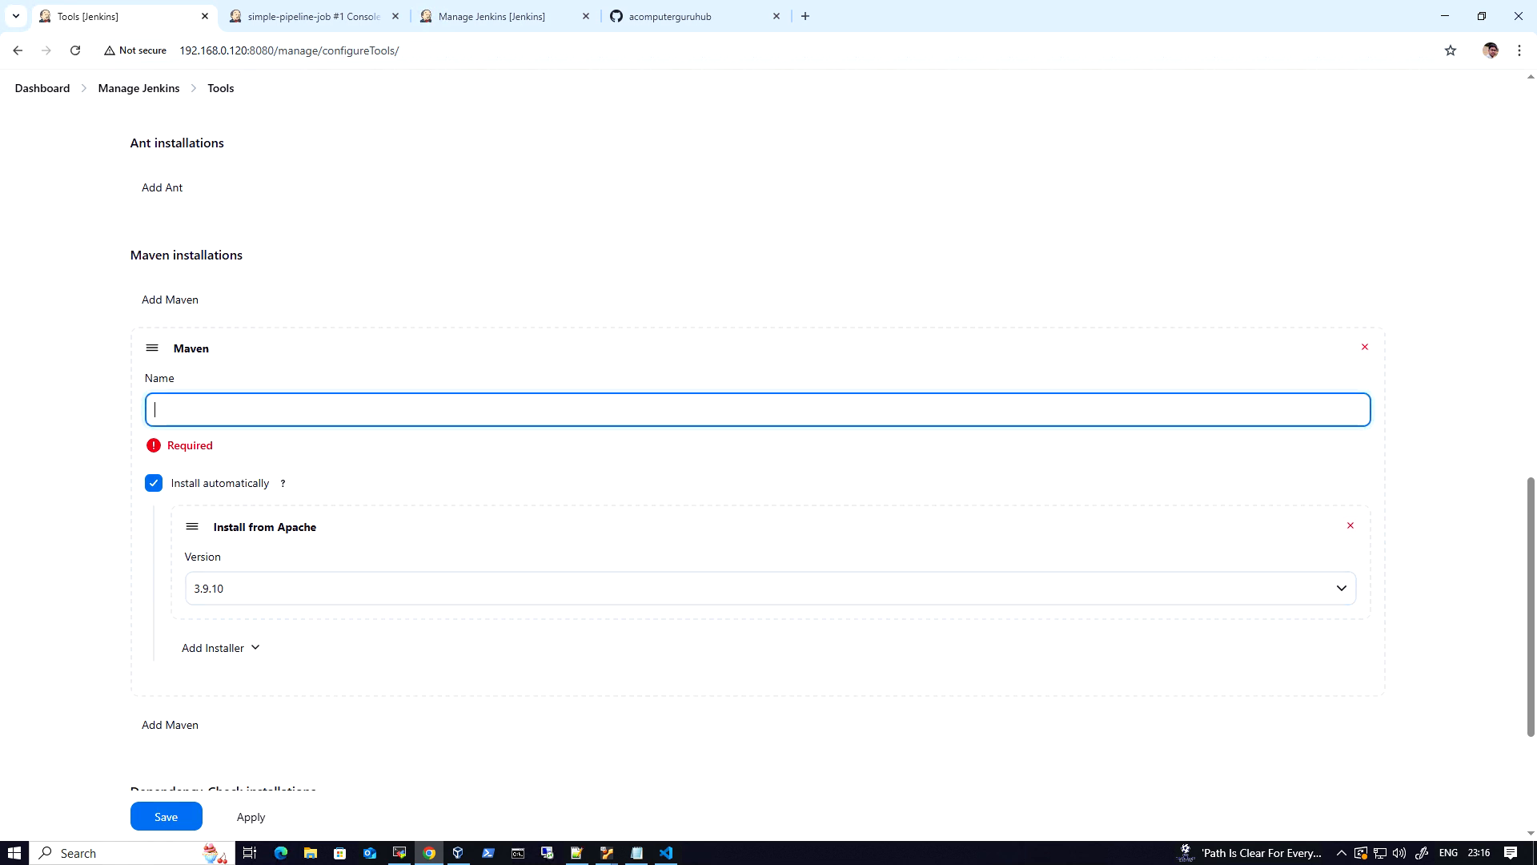
text(M38)
scroll(314, 551, down, 1)
click(321, 511)
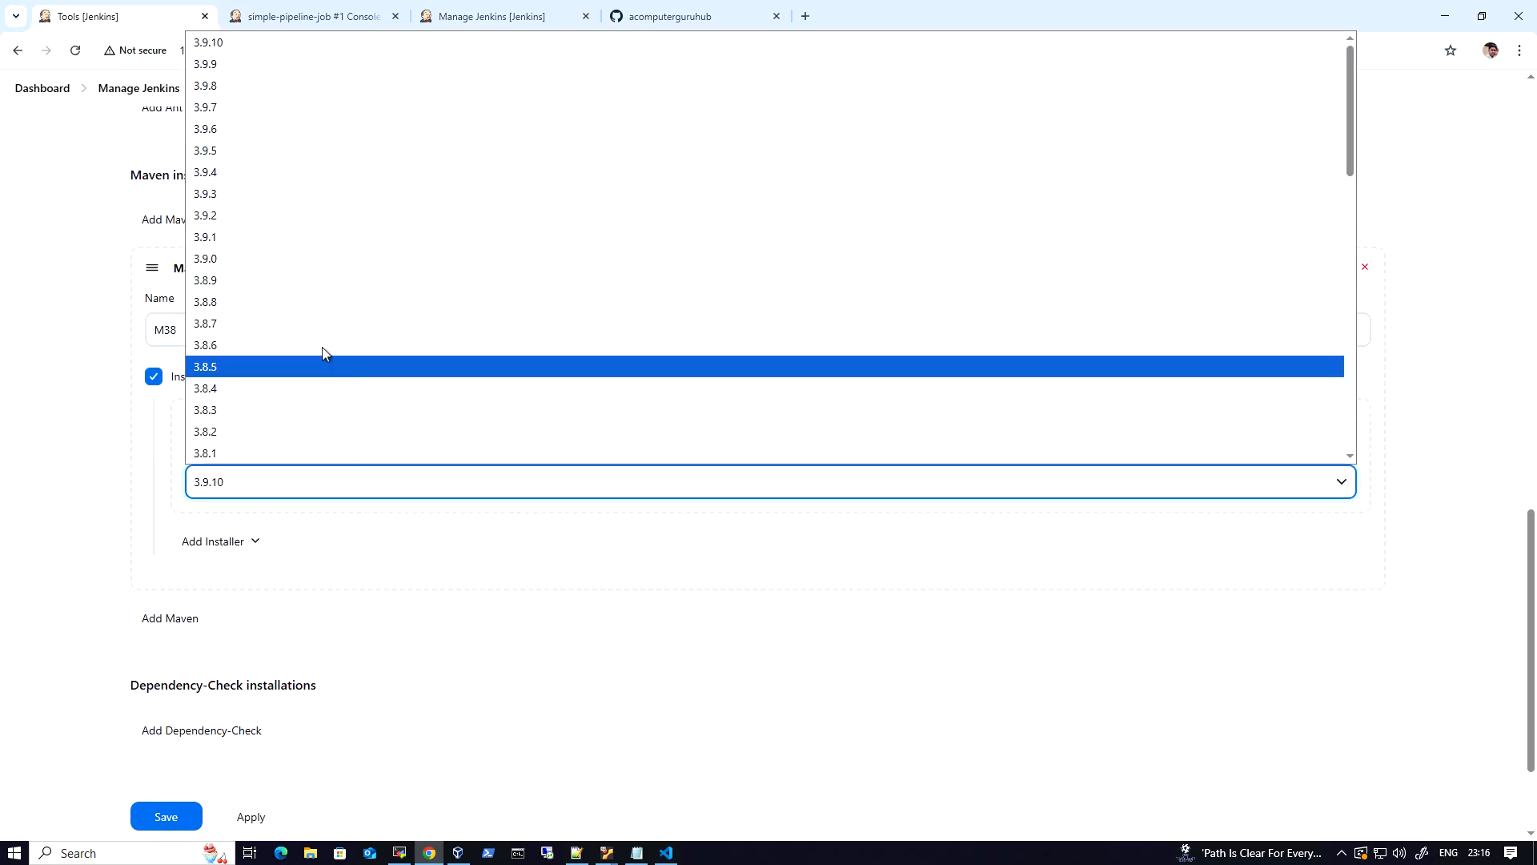
click(288, 280)
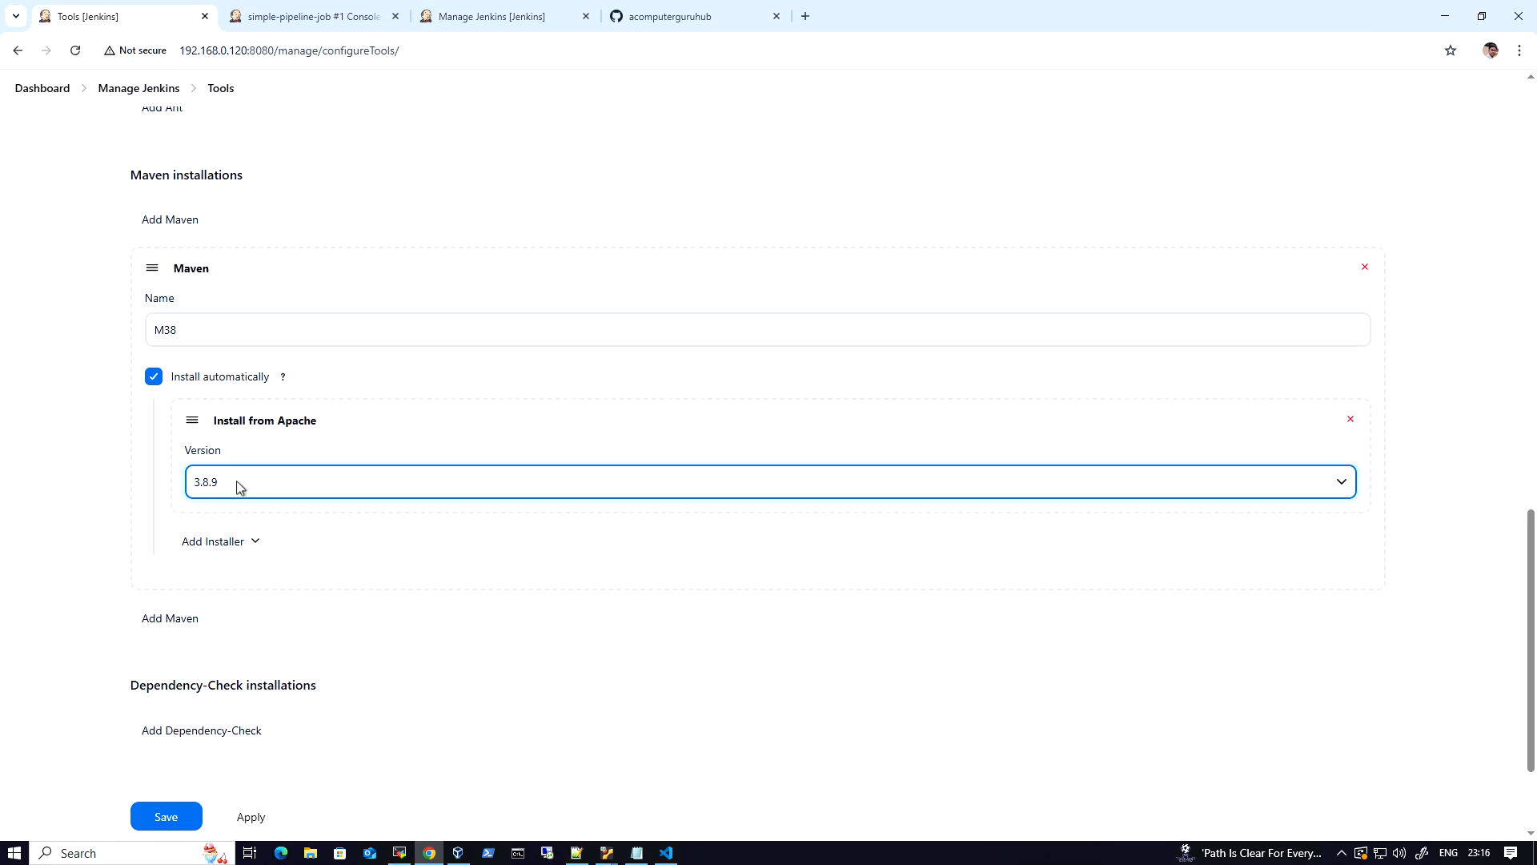
Change the Maven installation's name to M389 and apply the tool configuration.
click(189, 330)
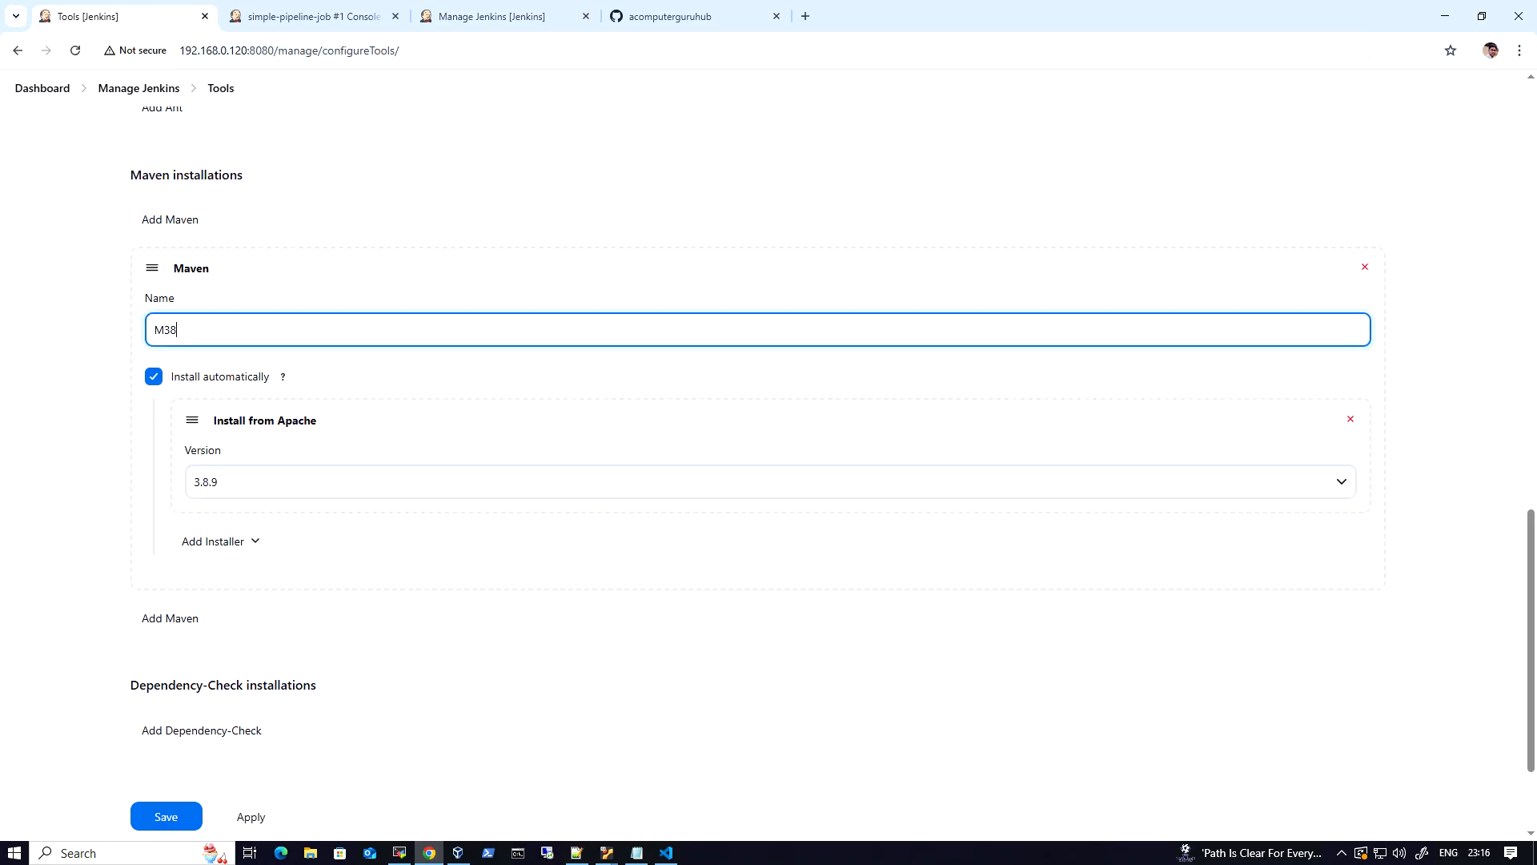
text(9)
click(251, 816)
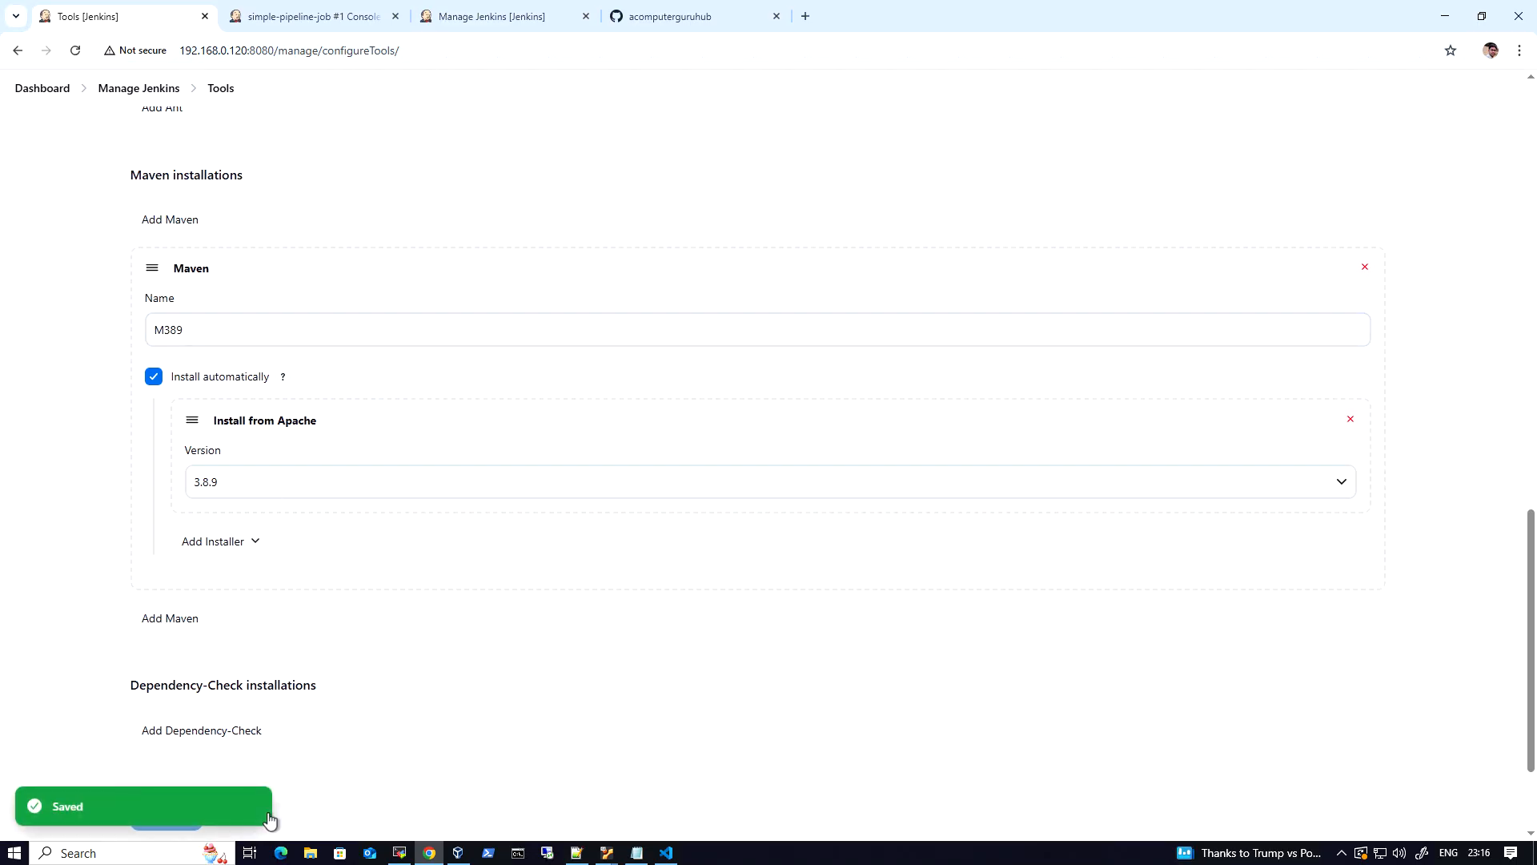
click(257, 546)
click(531, 628)
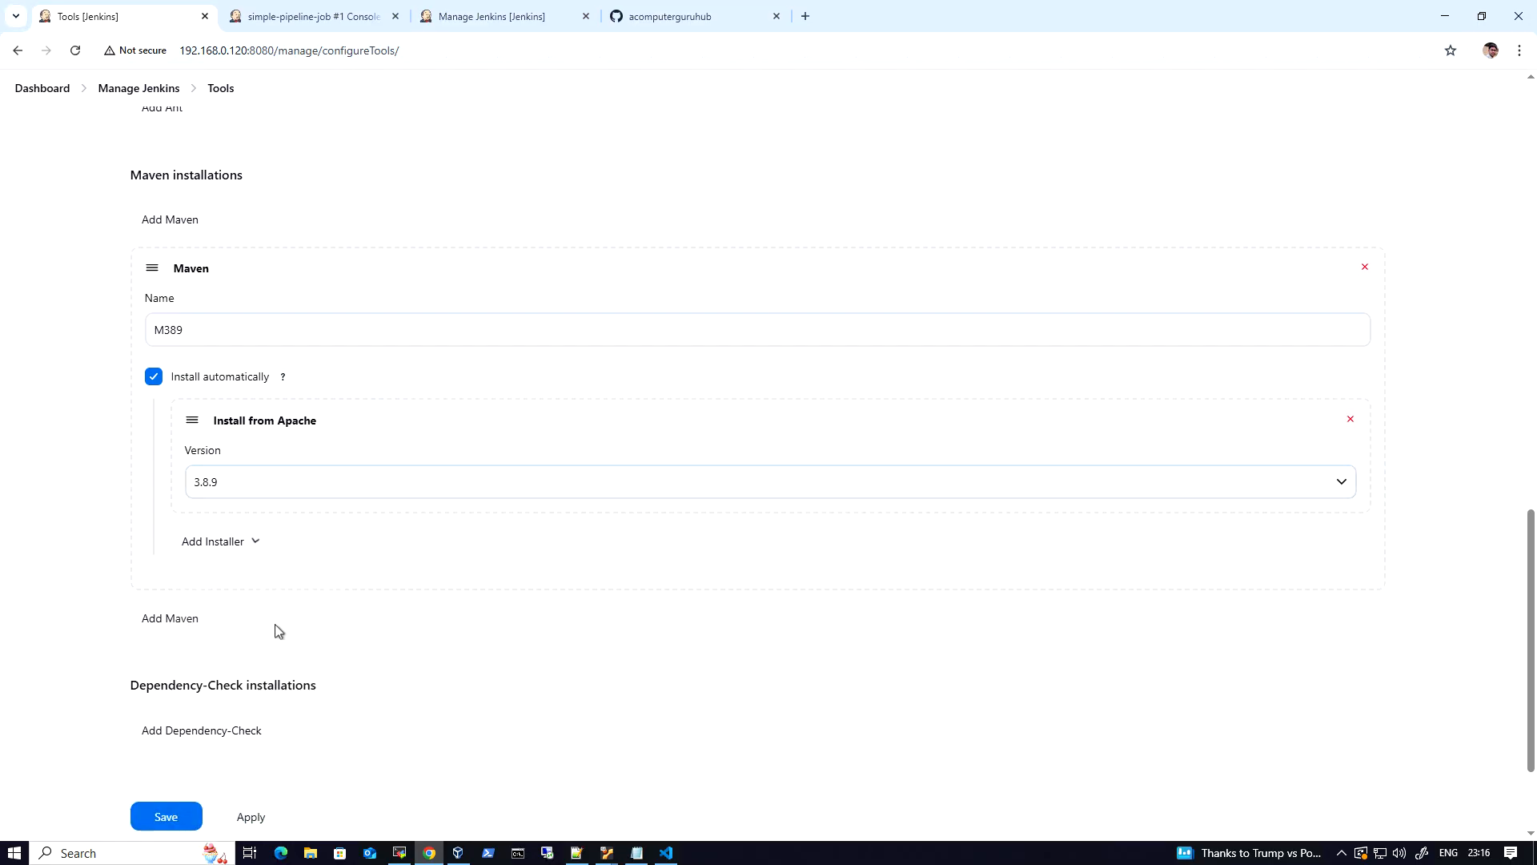
Add a second Maven installation named M3910 and remove it again.
click(194, 633)
scroll(434, 647, down, 2)
click(301, 530)
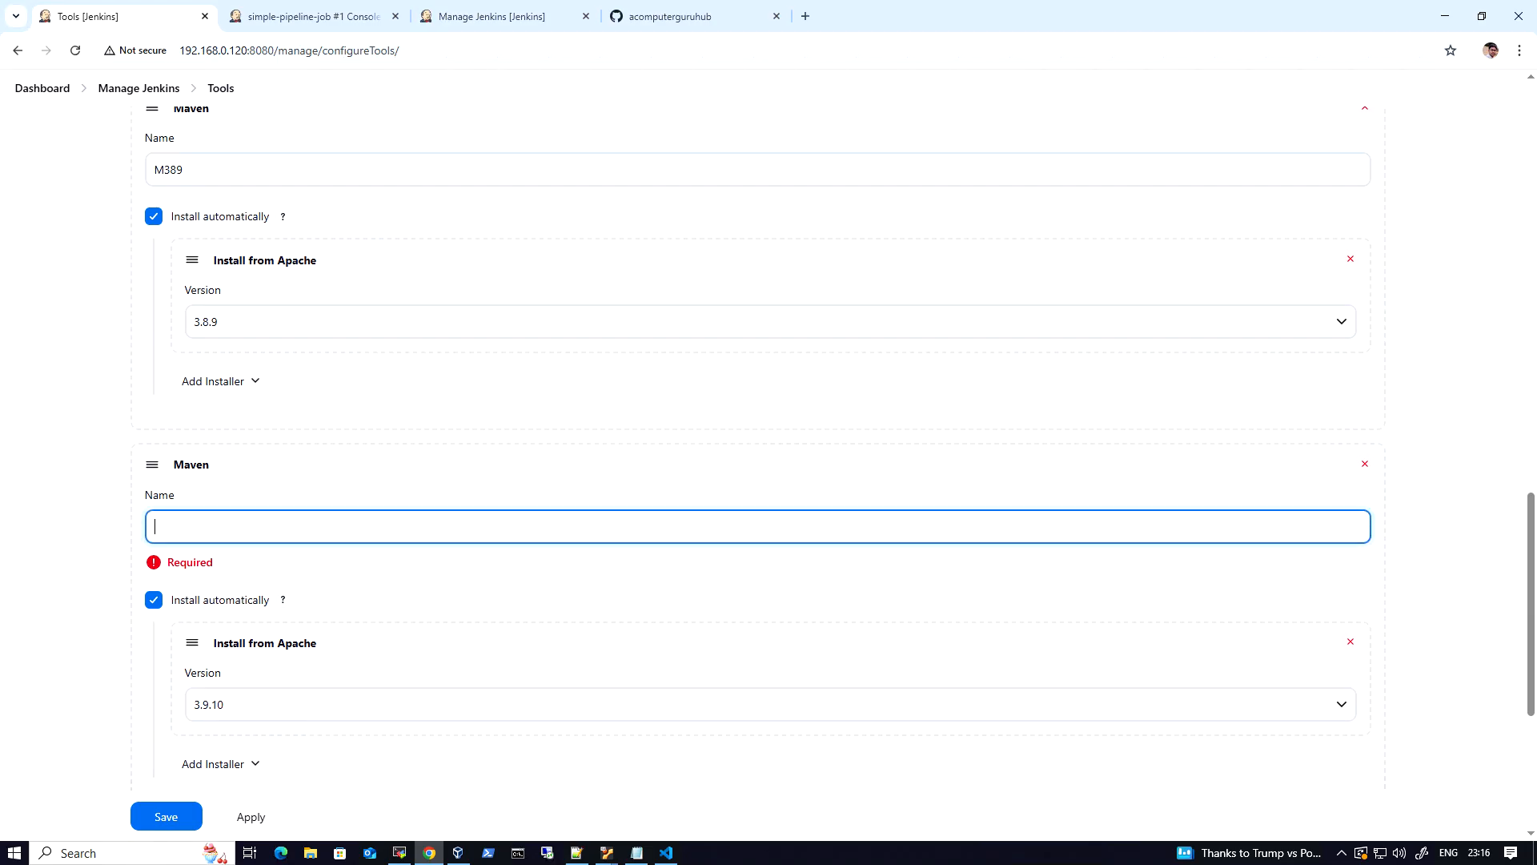
text(M3910)
scroll(413, 558, down, 3)
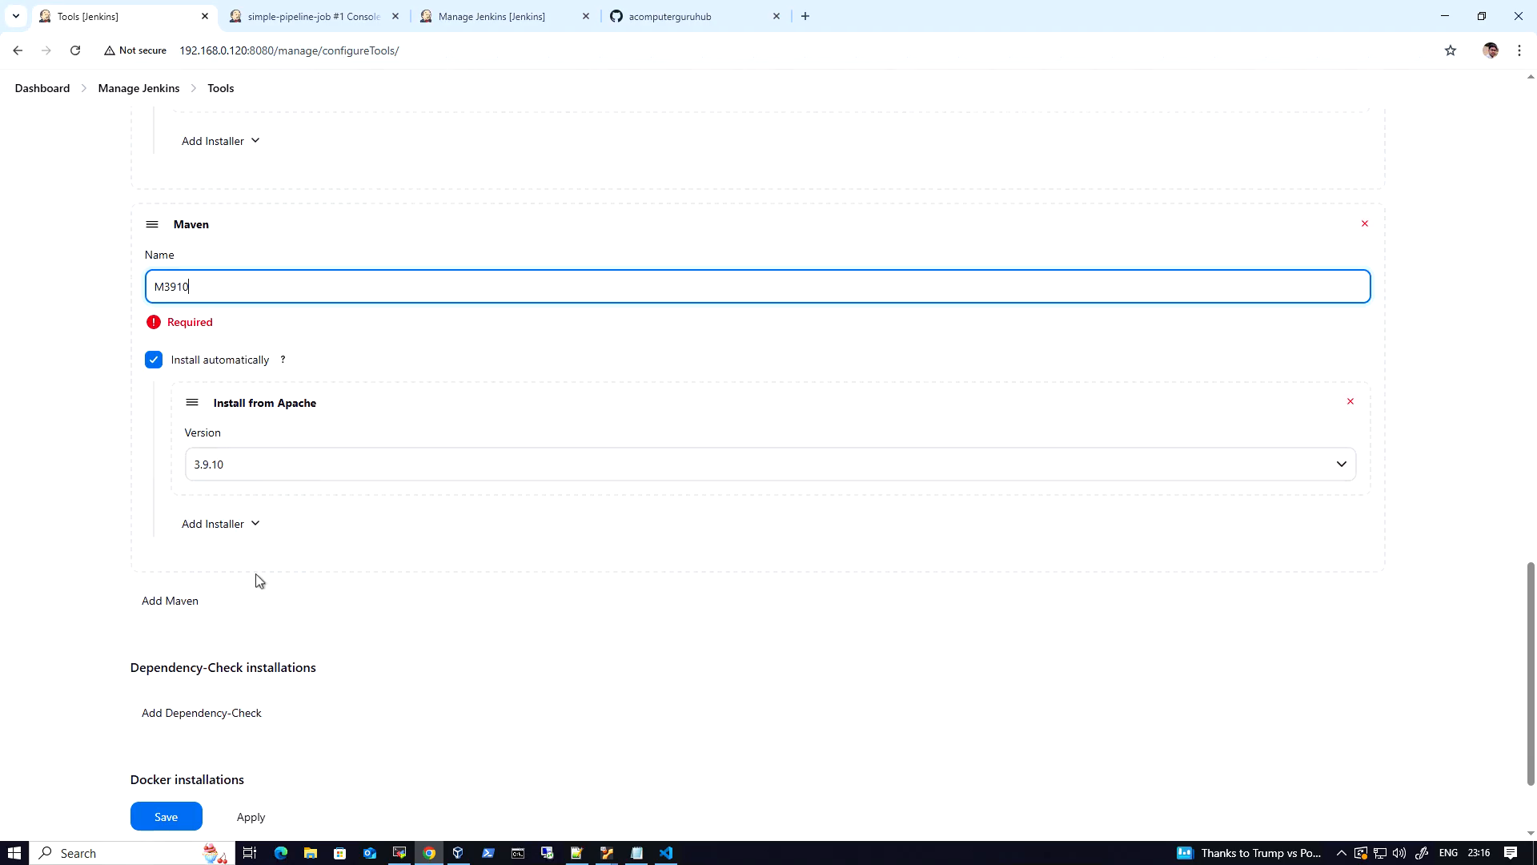
scroll(429, 436, up, 2)
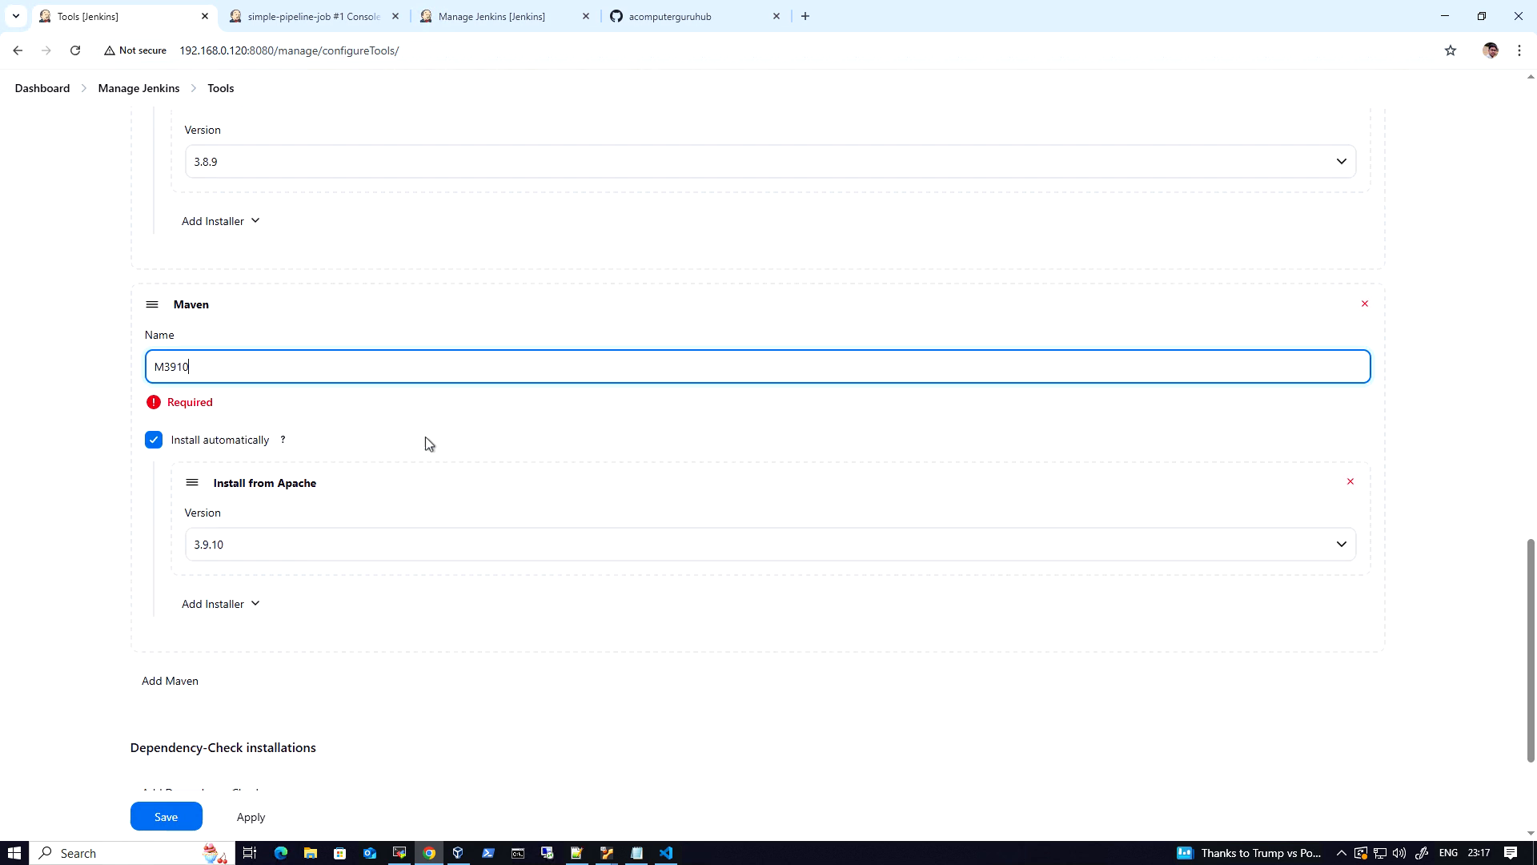
click(1369, 387)
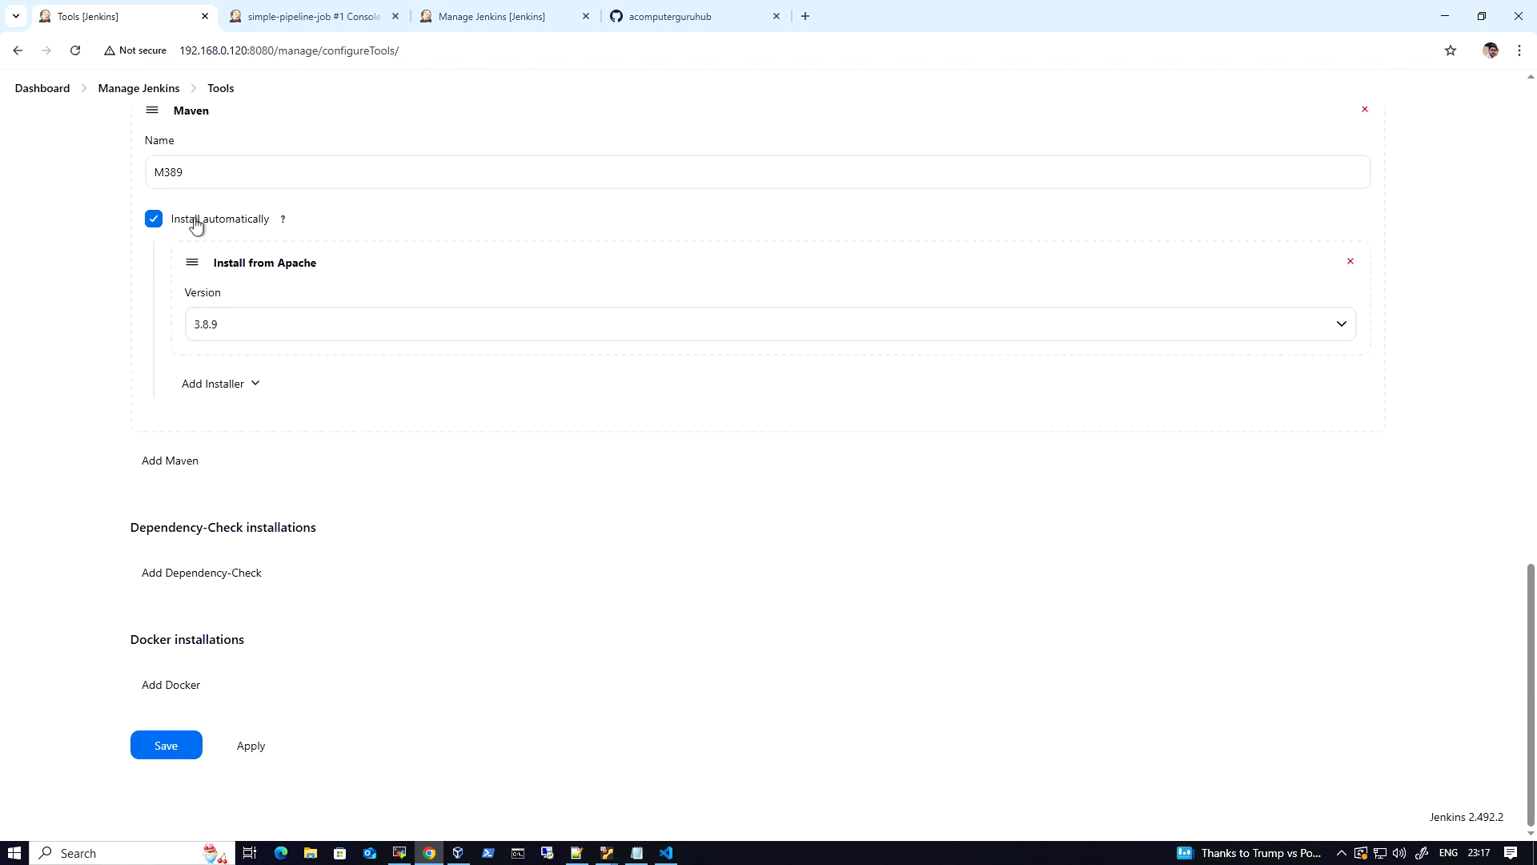
Save the tool configuration and open simple-pipeline-job from the dashboard in the second browser tab.
double_click(168, 172)
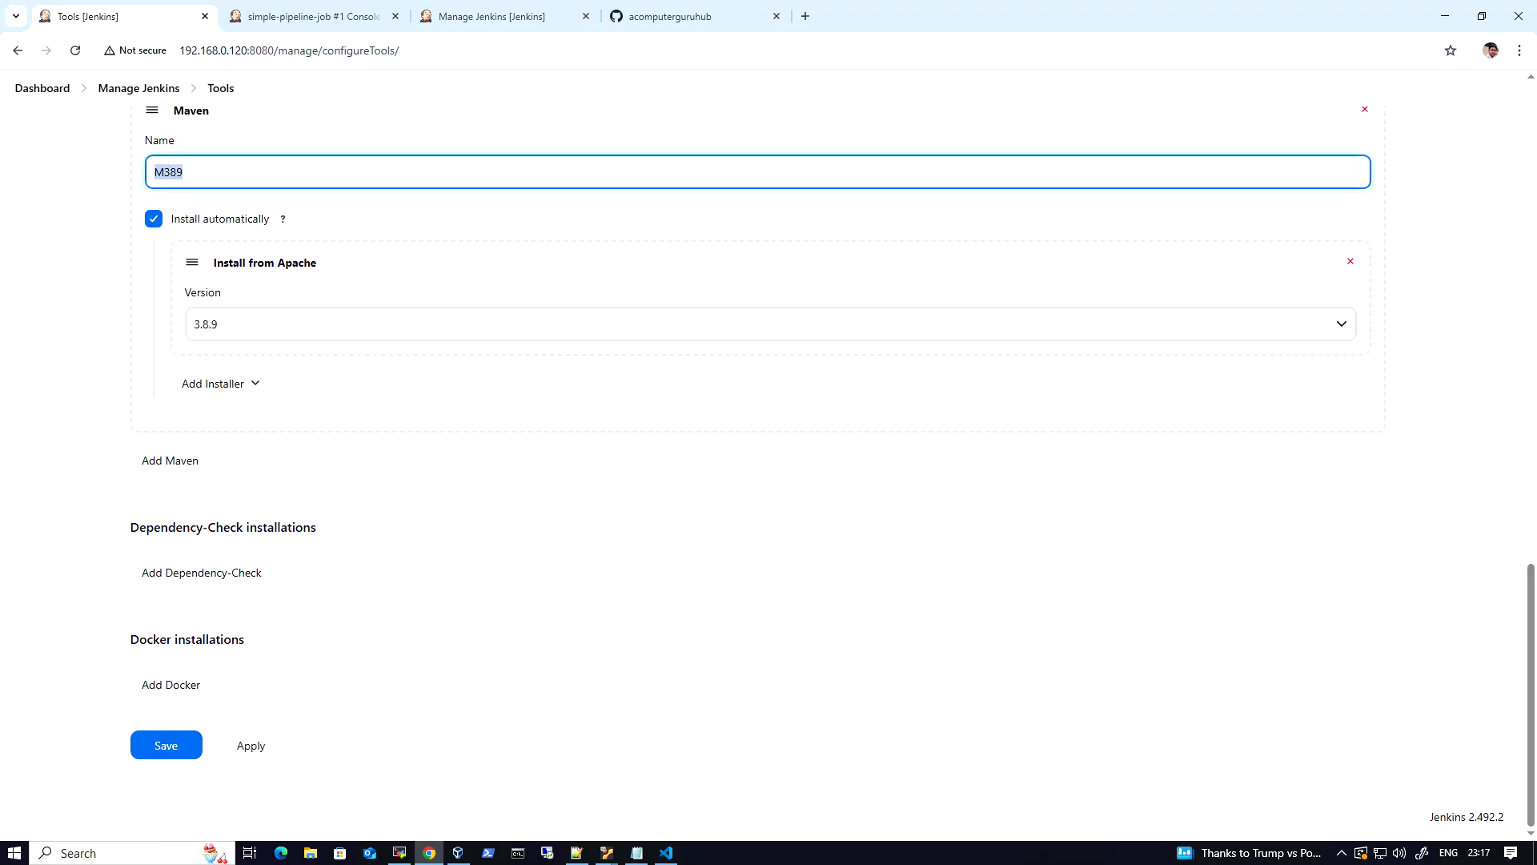
click(173, 749)
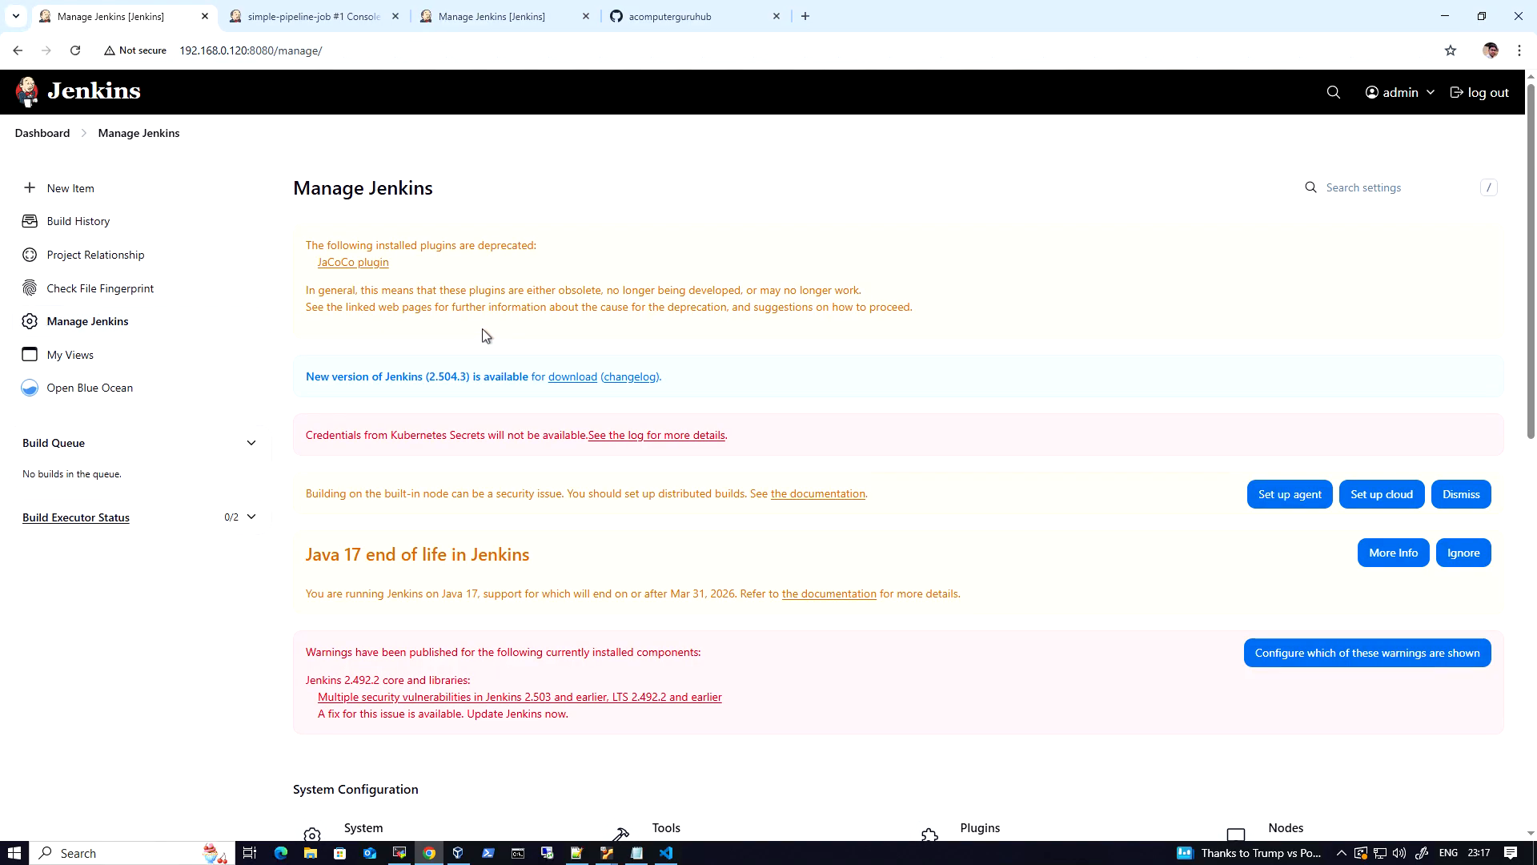
click(308, 16)
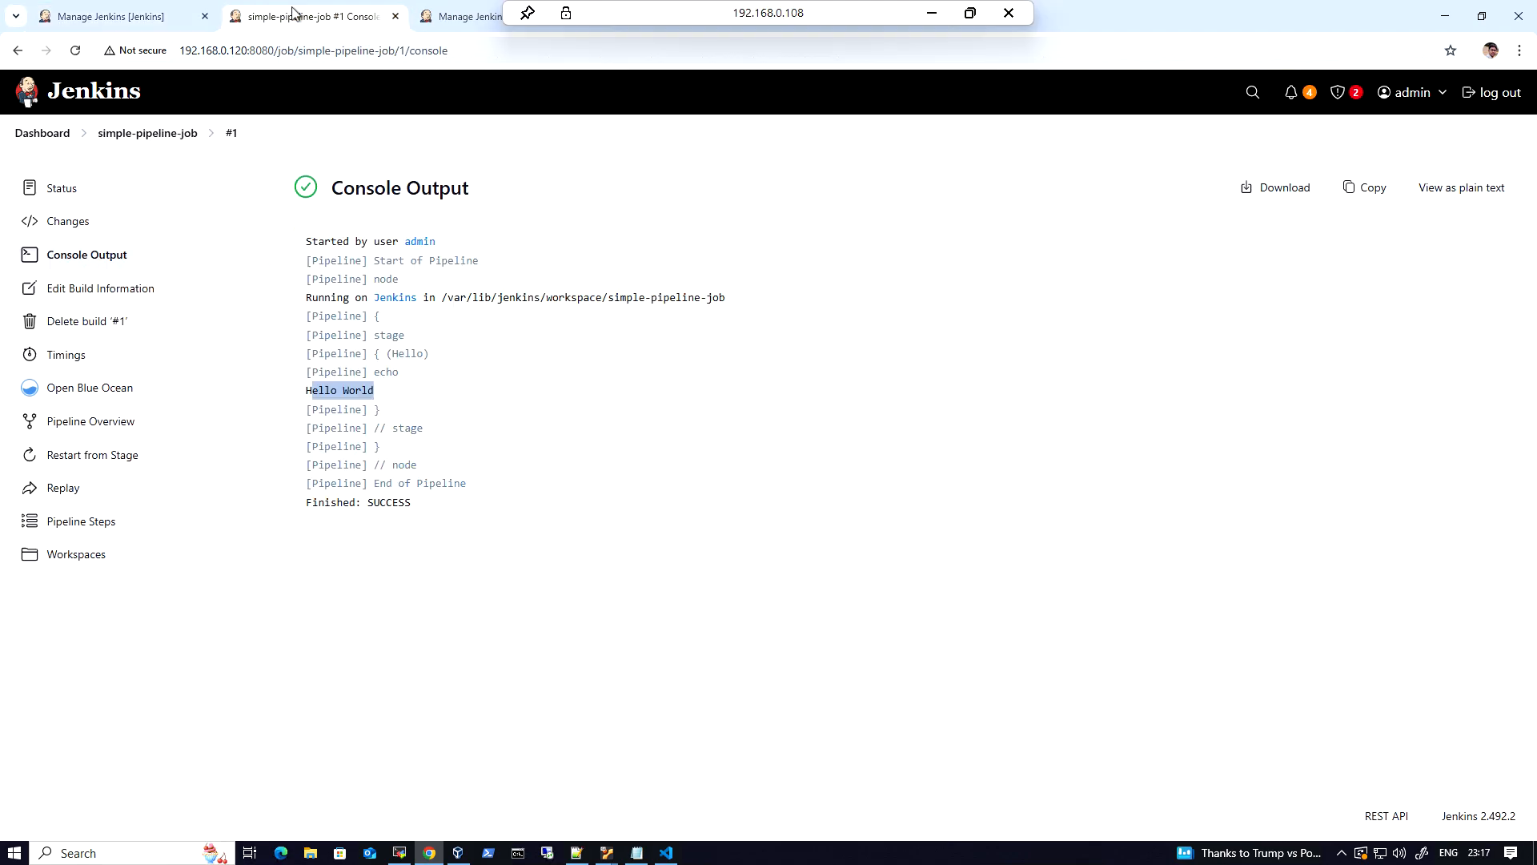
click(141, 134)
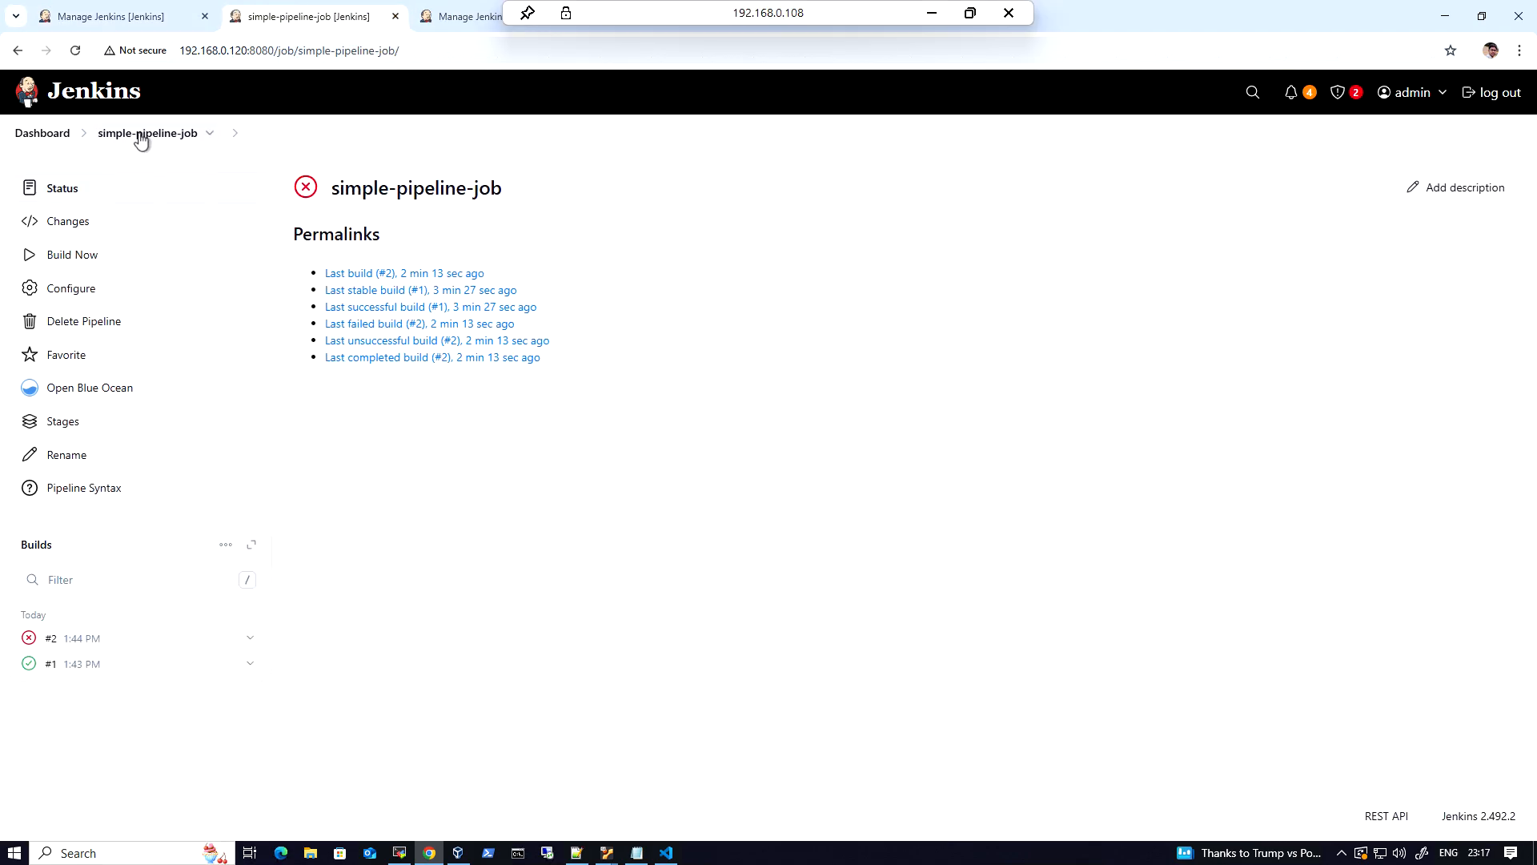
click(41, 134)
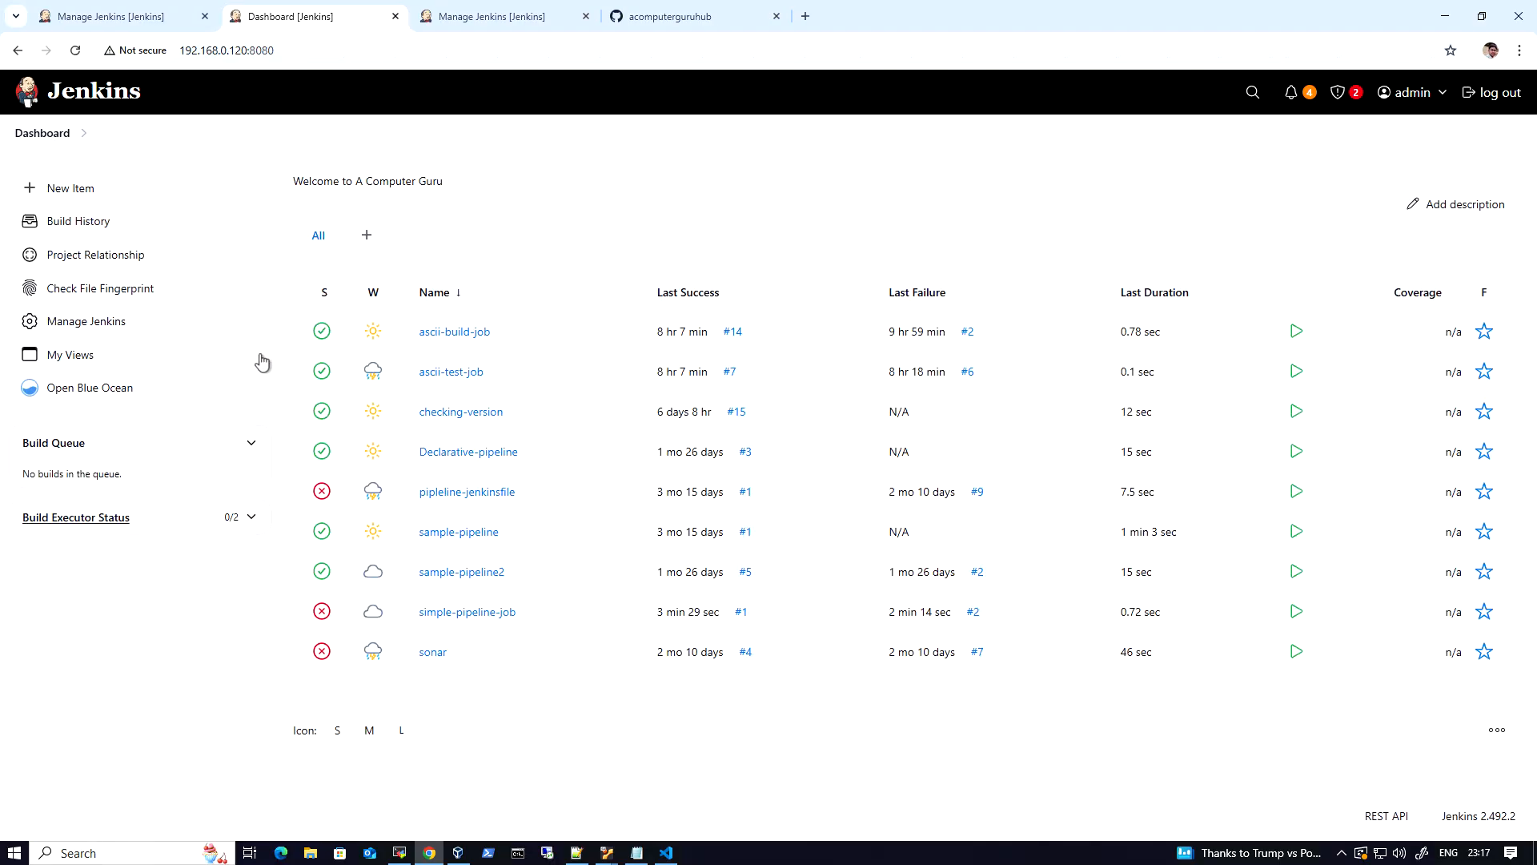
click(472, 613)
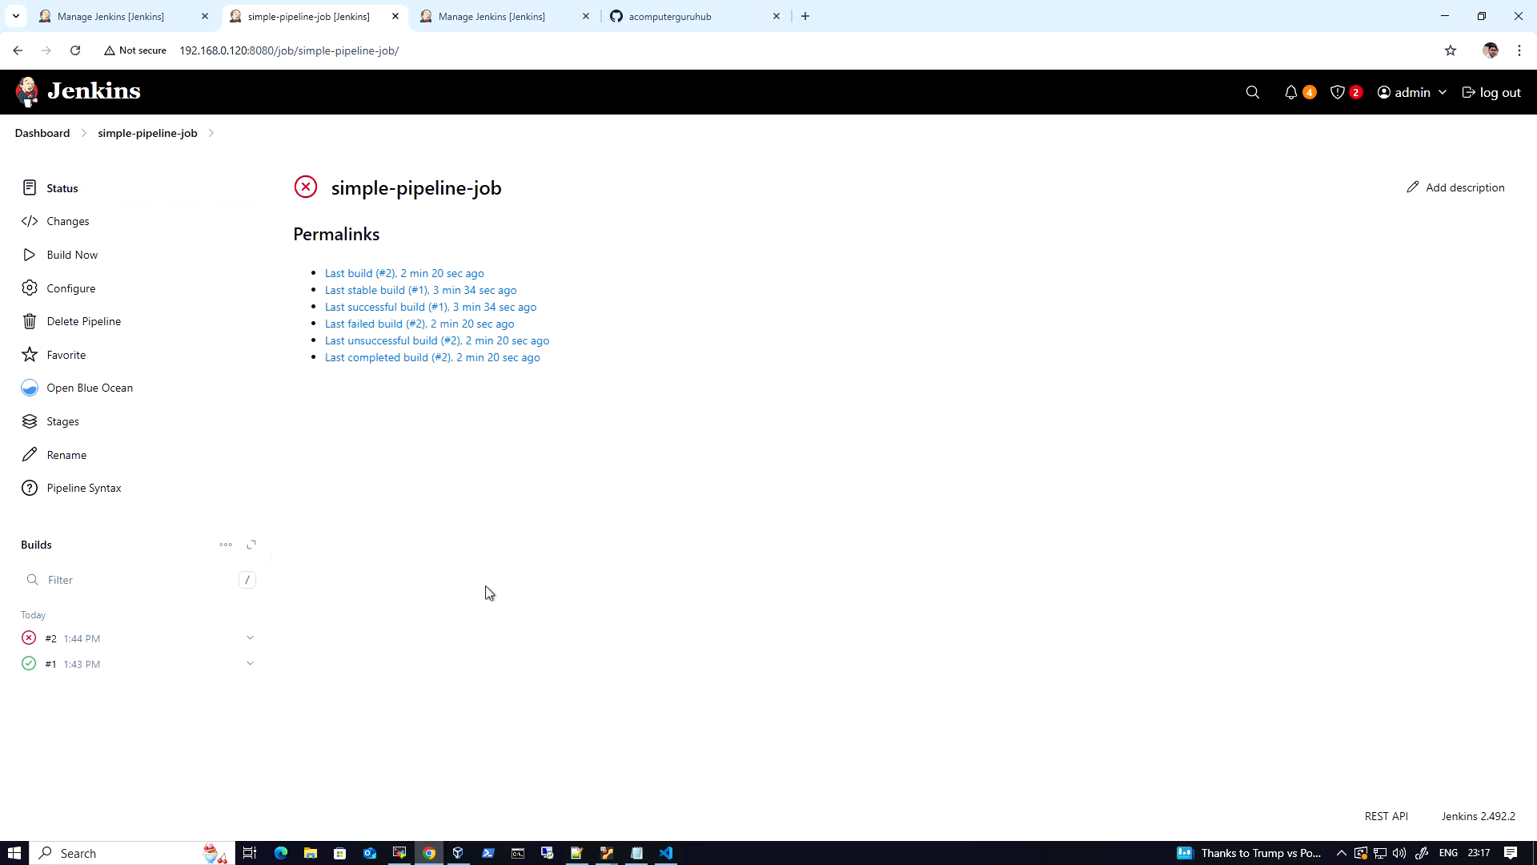
Run the job again and examine the tool name flagged in the console output of build #3.
click(88, 263)
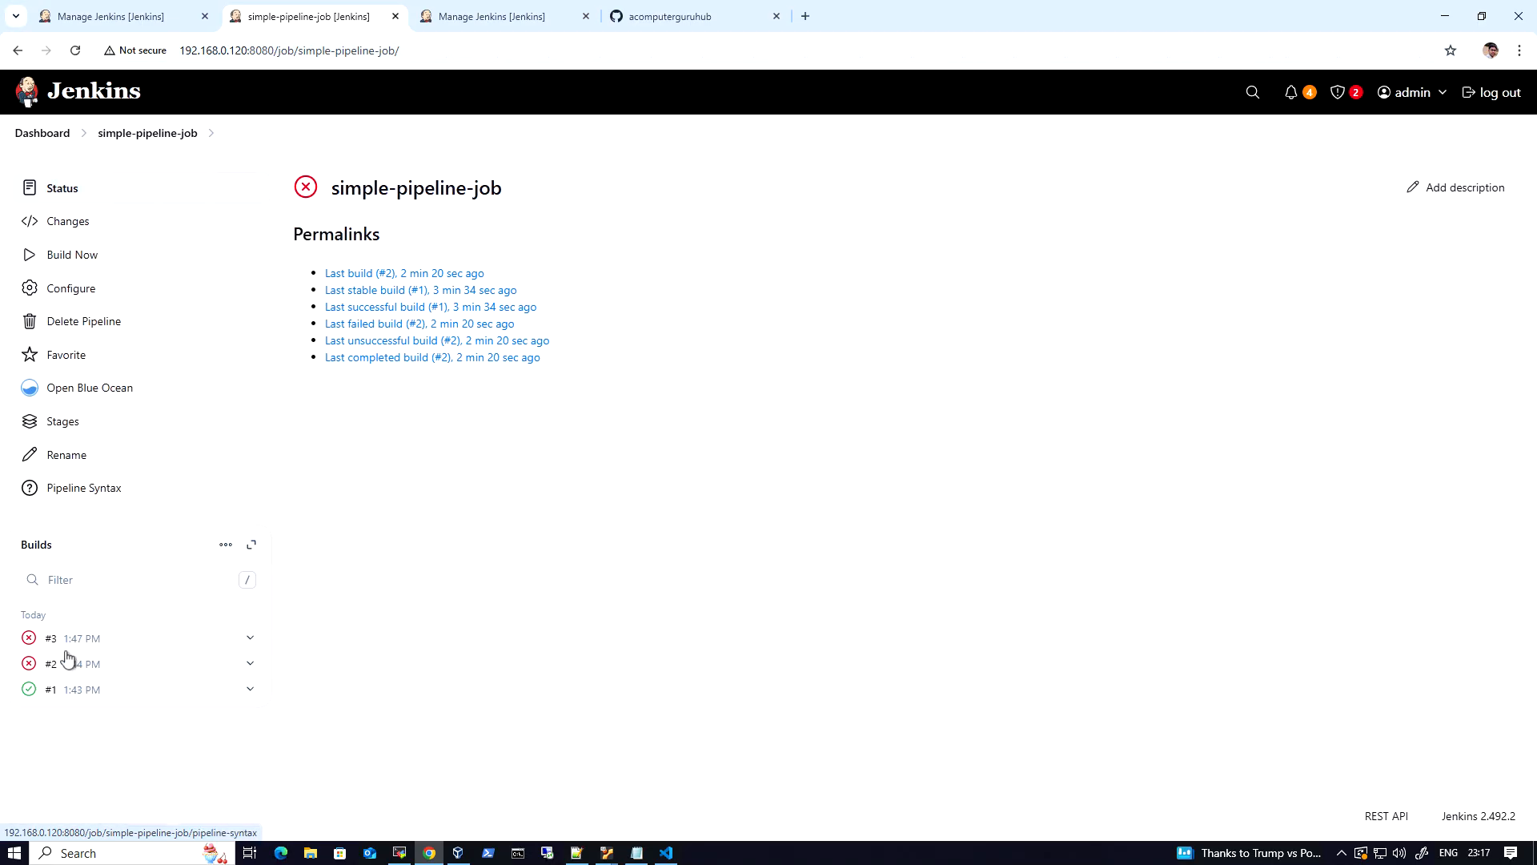
click(48, 638)
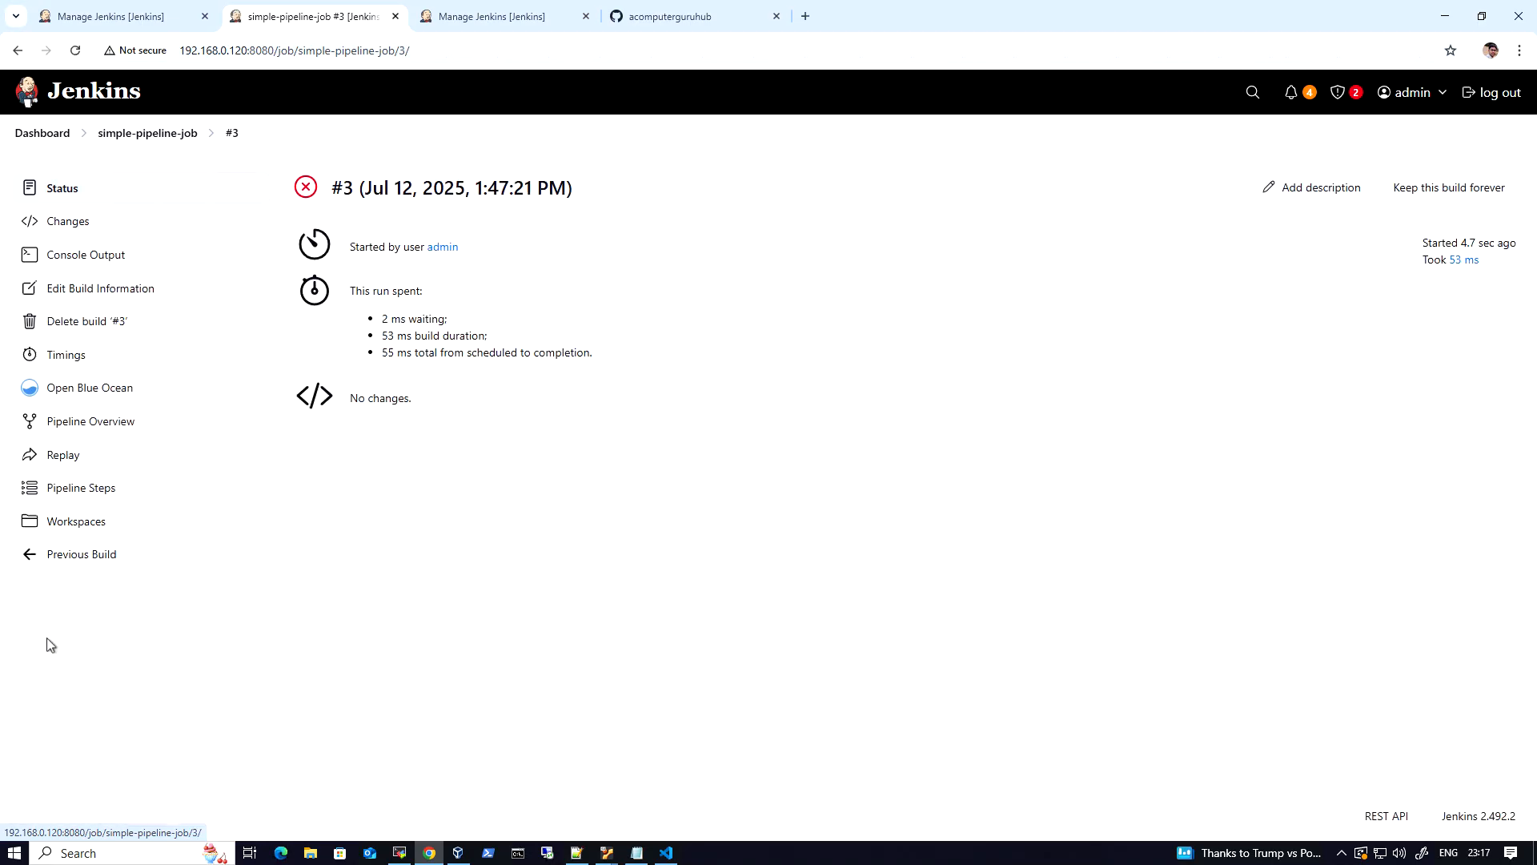
click(90, 258)
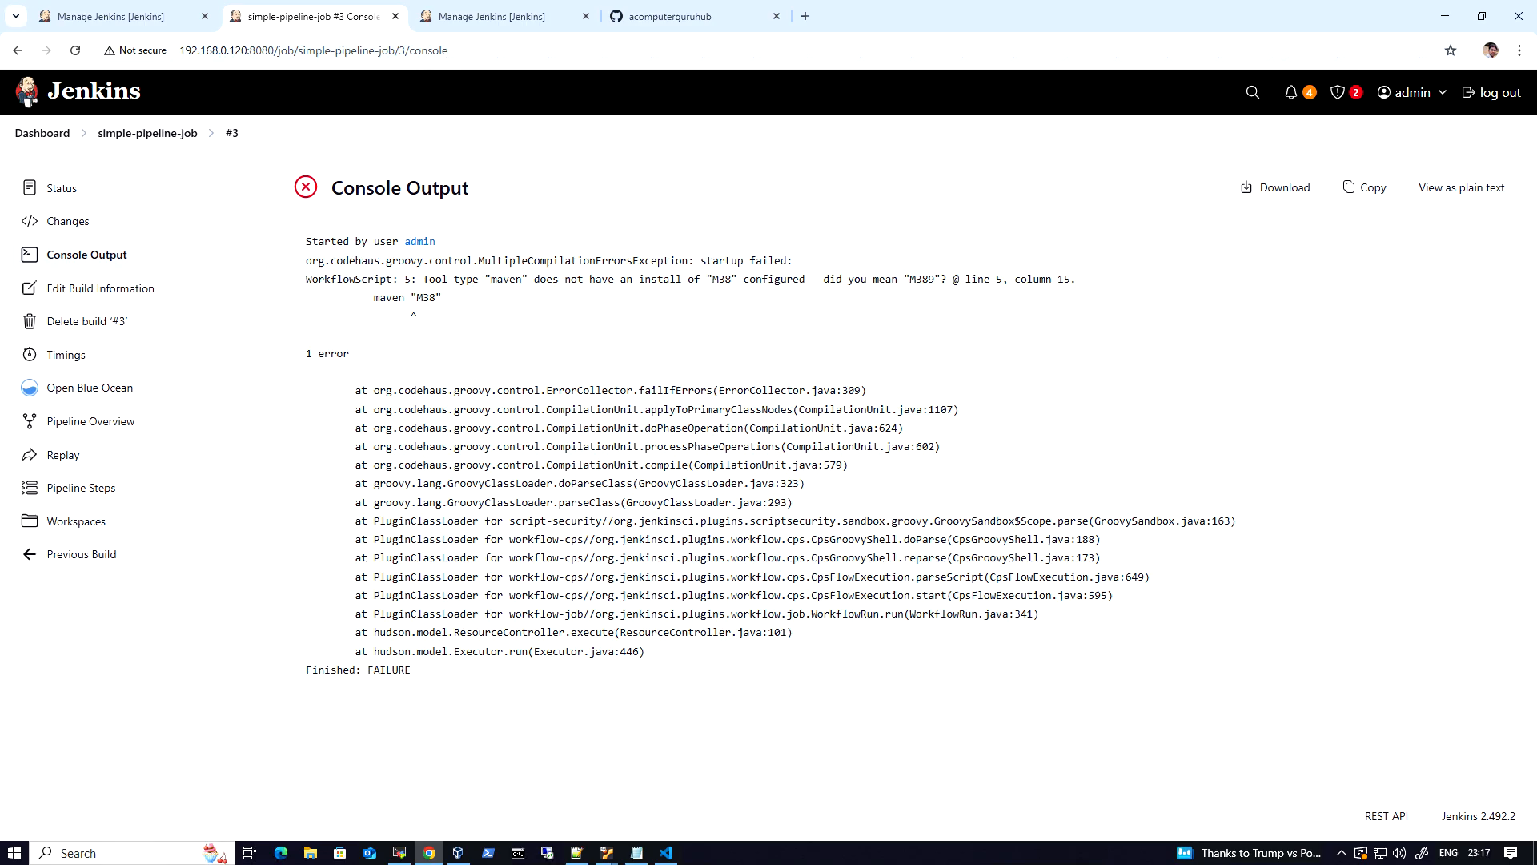
drag(380, 297, 438, 297)
Change the maven tool name in simple-pipeline-job's pipeline script to "M389" and save the job configuration.
click(141, 134)
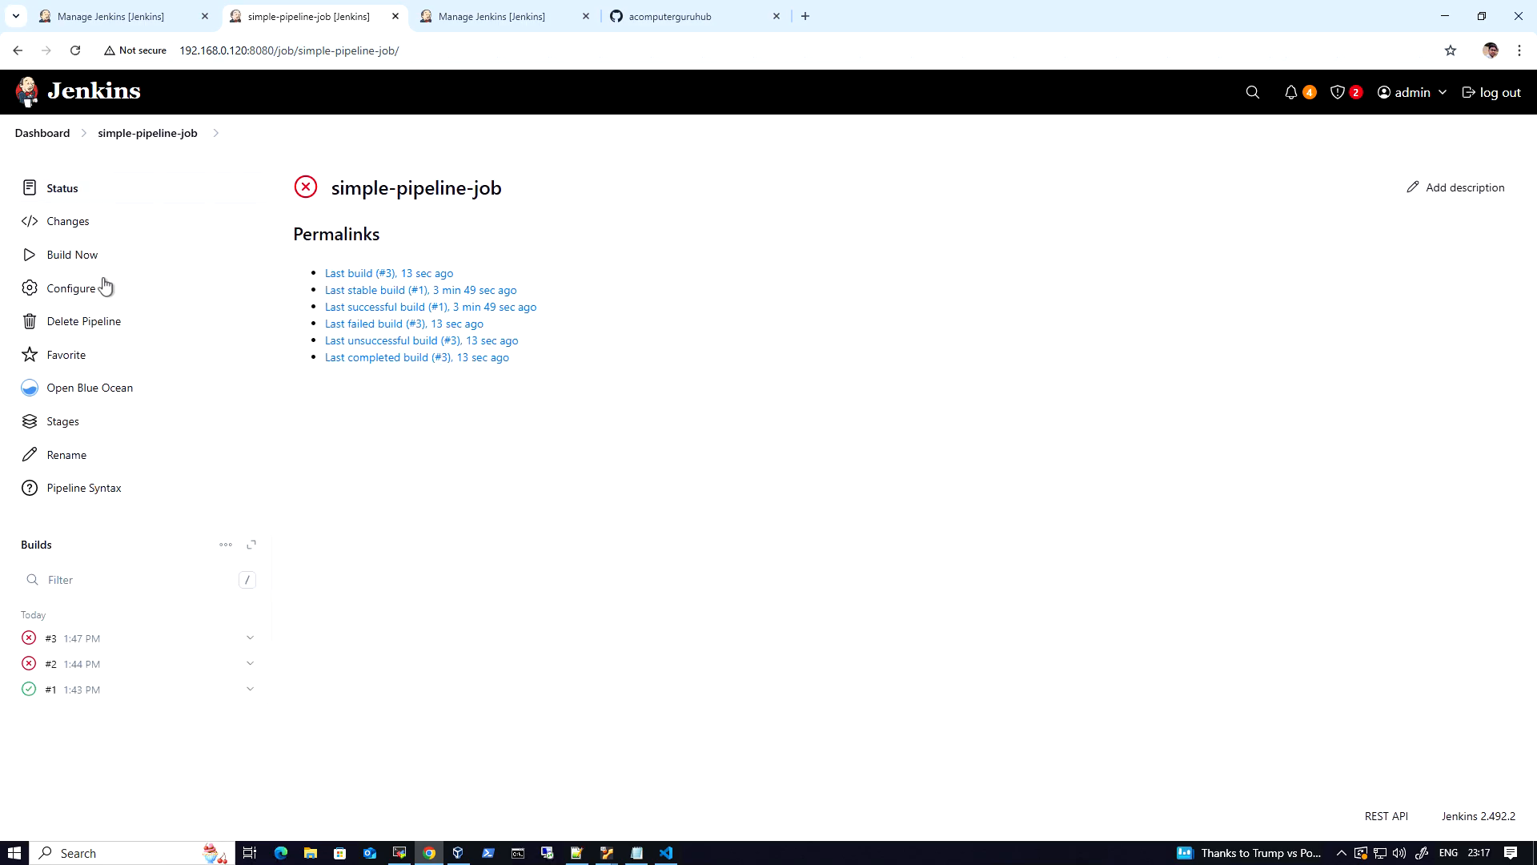
click(96, 300)
click(88, 336)
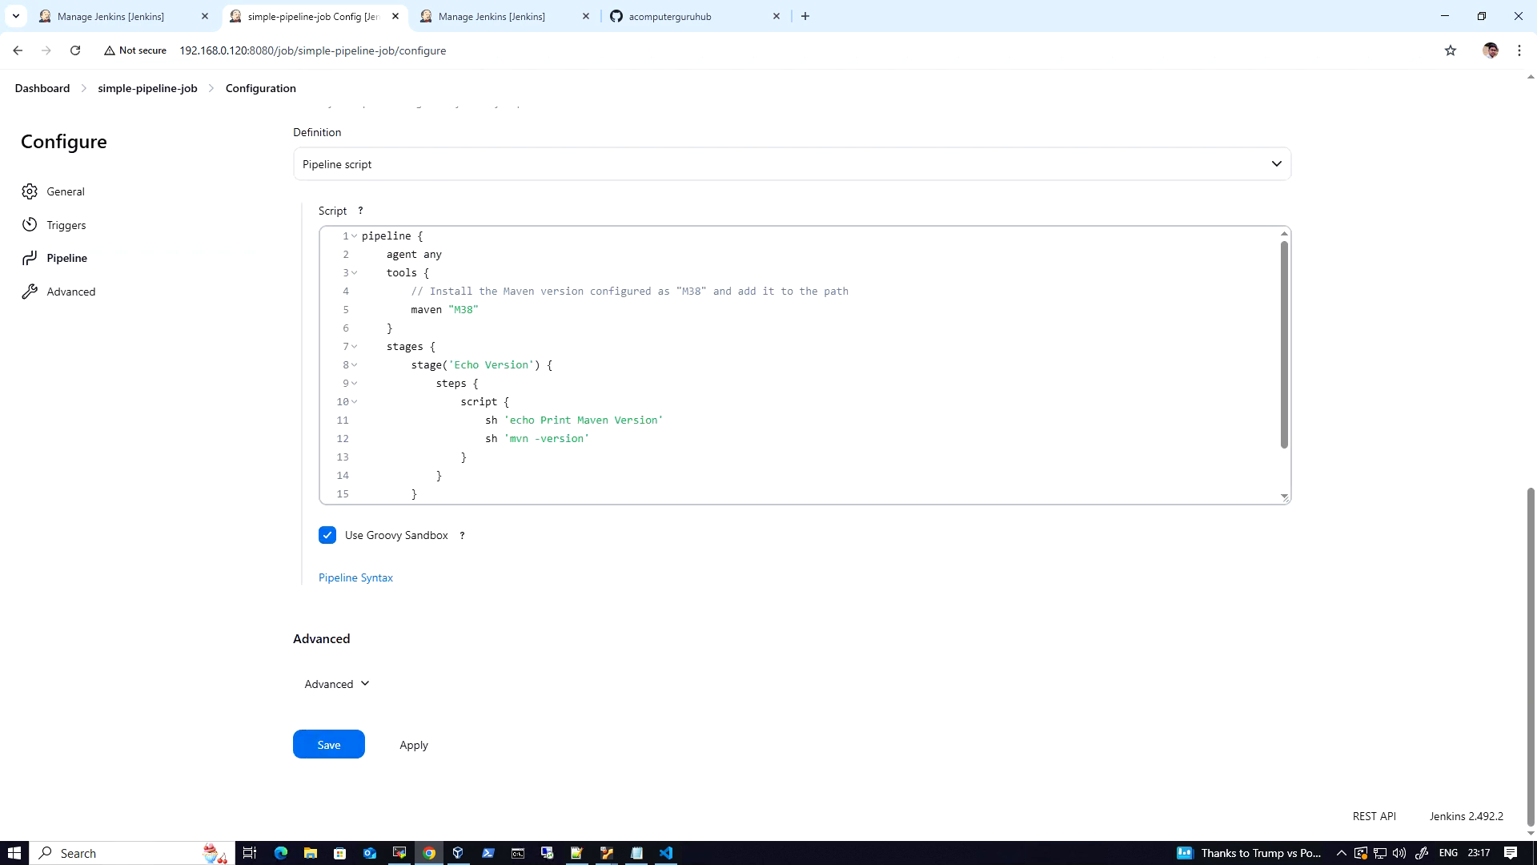
click(474, 310)
text(9)
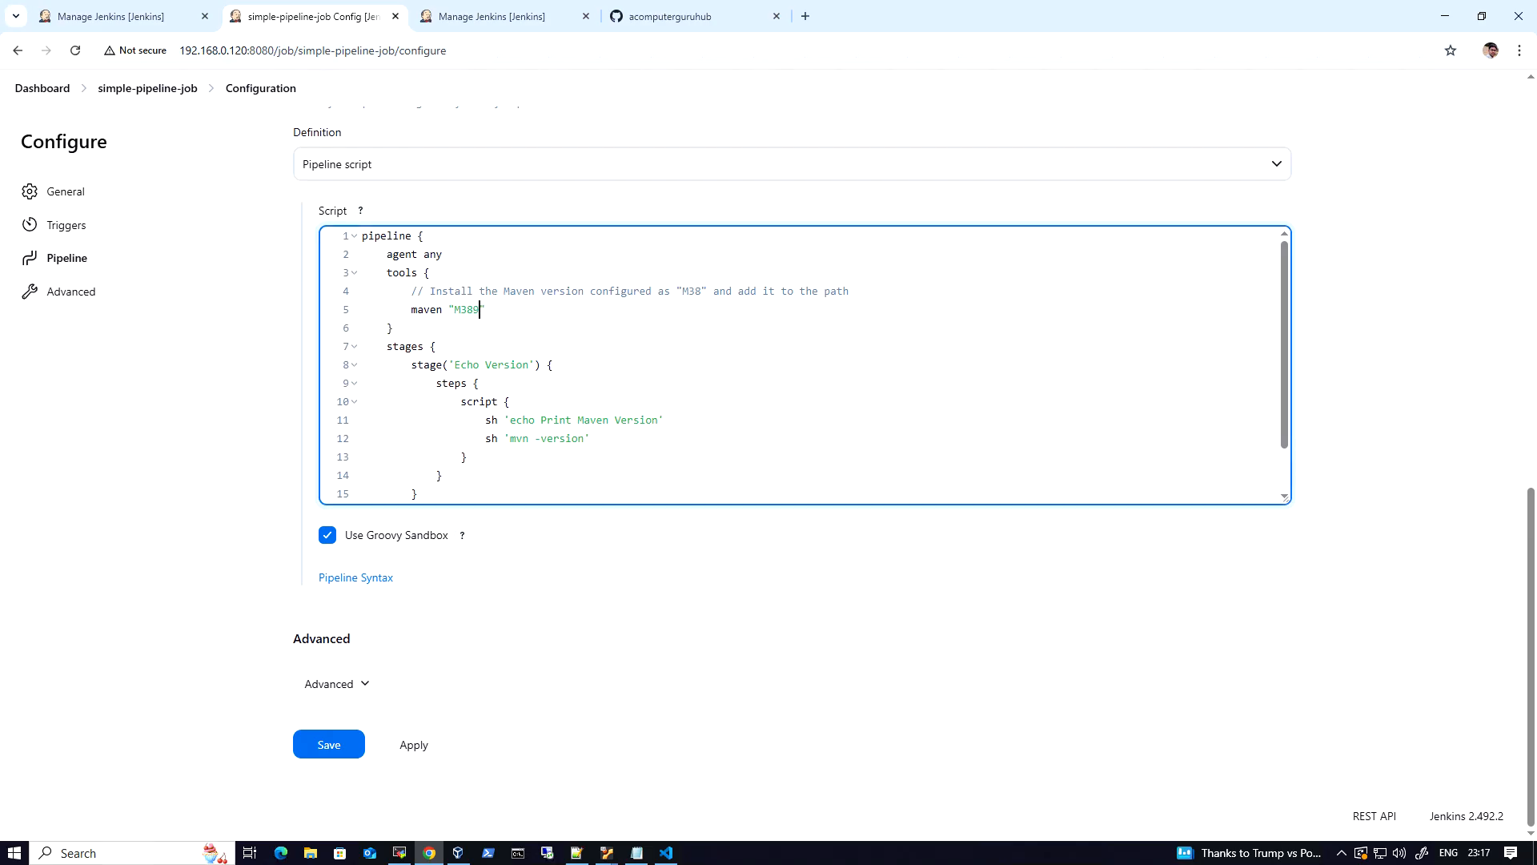
click(329, 743)
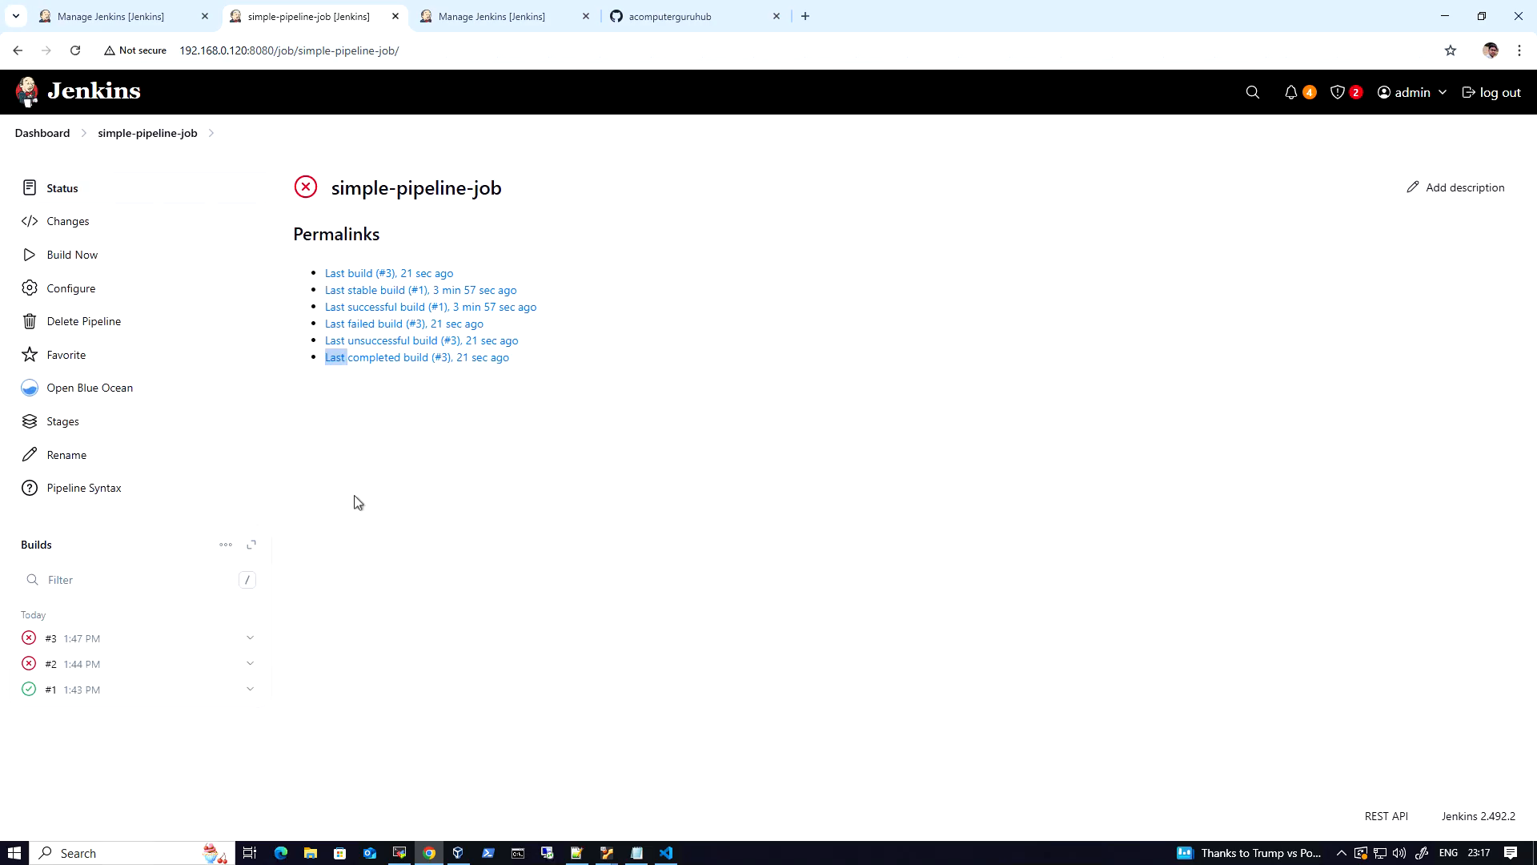
Run simple-pipeline-job again and open the console output of build #4.
click(71, 255)
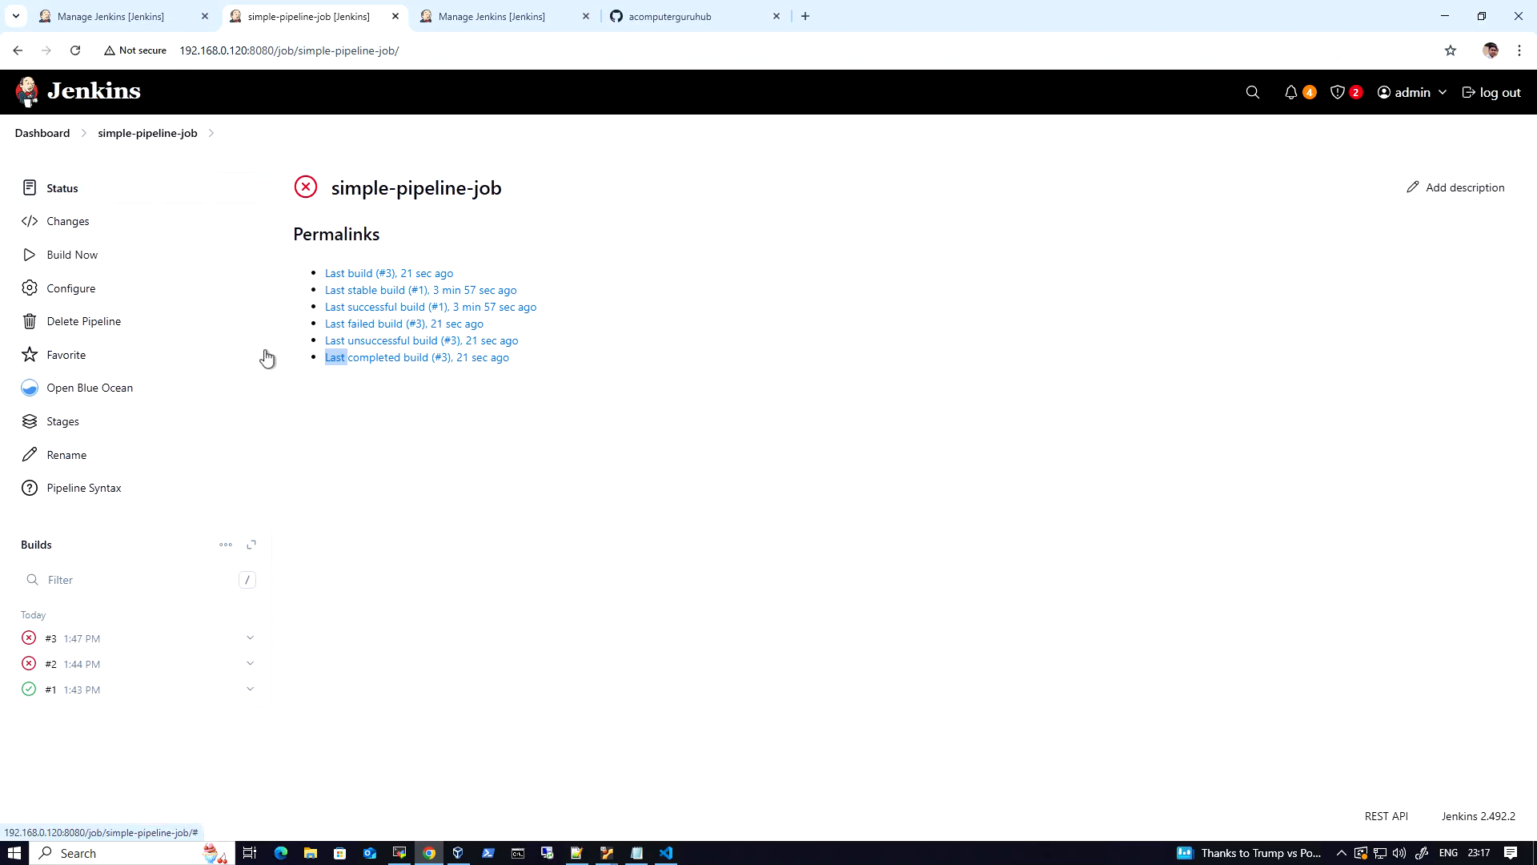
click(52, 638)
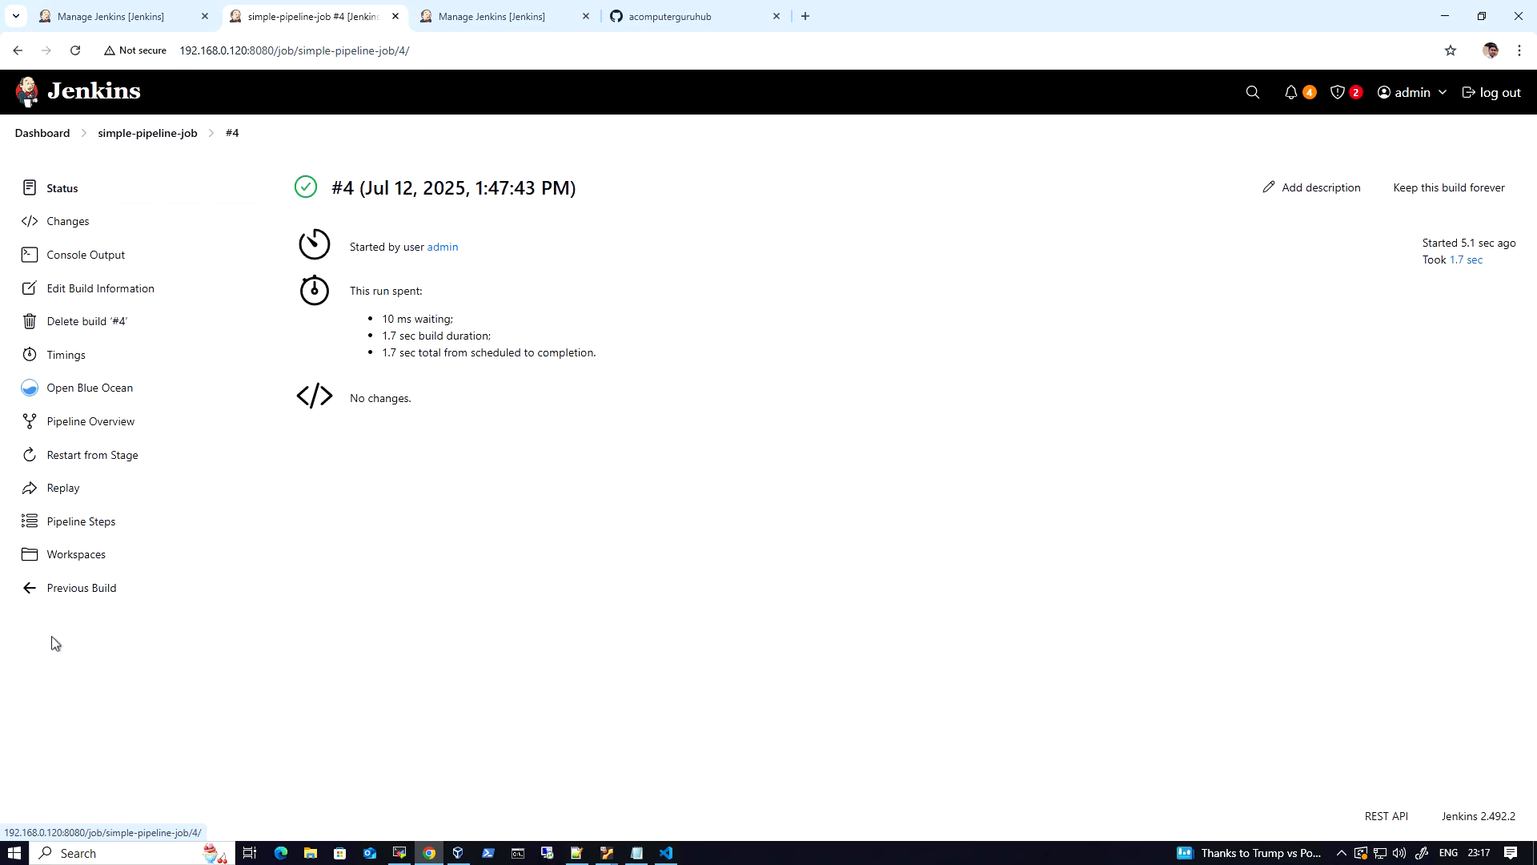
click(116, 255)
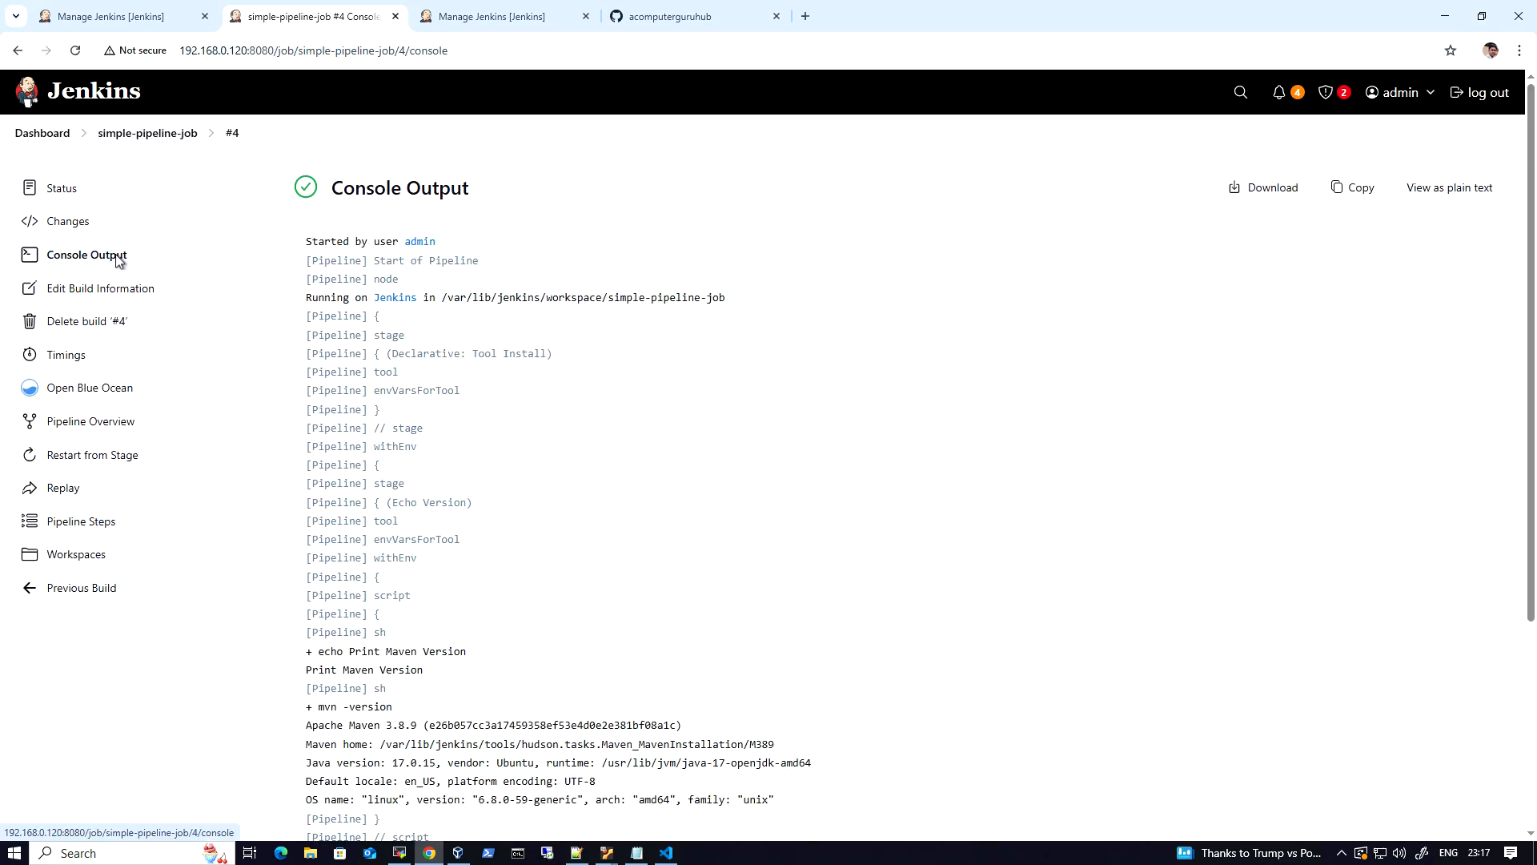
Examine build #4's console output for the workspace path, the echo command, and the Maven and Java versions.
scroll(471, 377, down, 1)
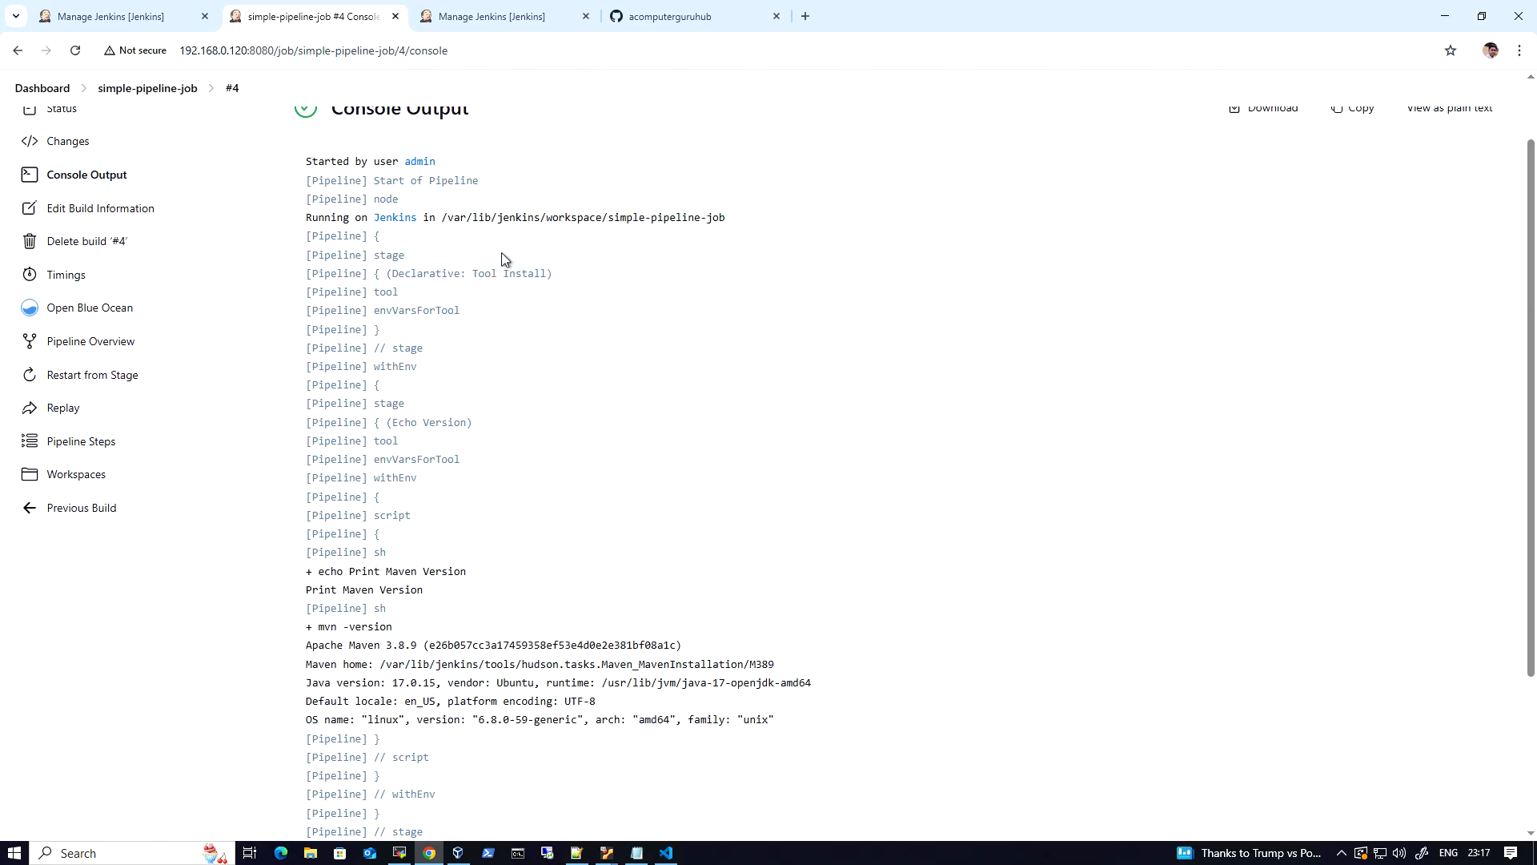
drag(484, 217, 528, 218)
scroll(549, 348, down, 3)
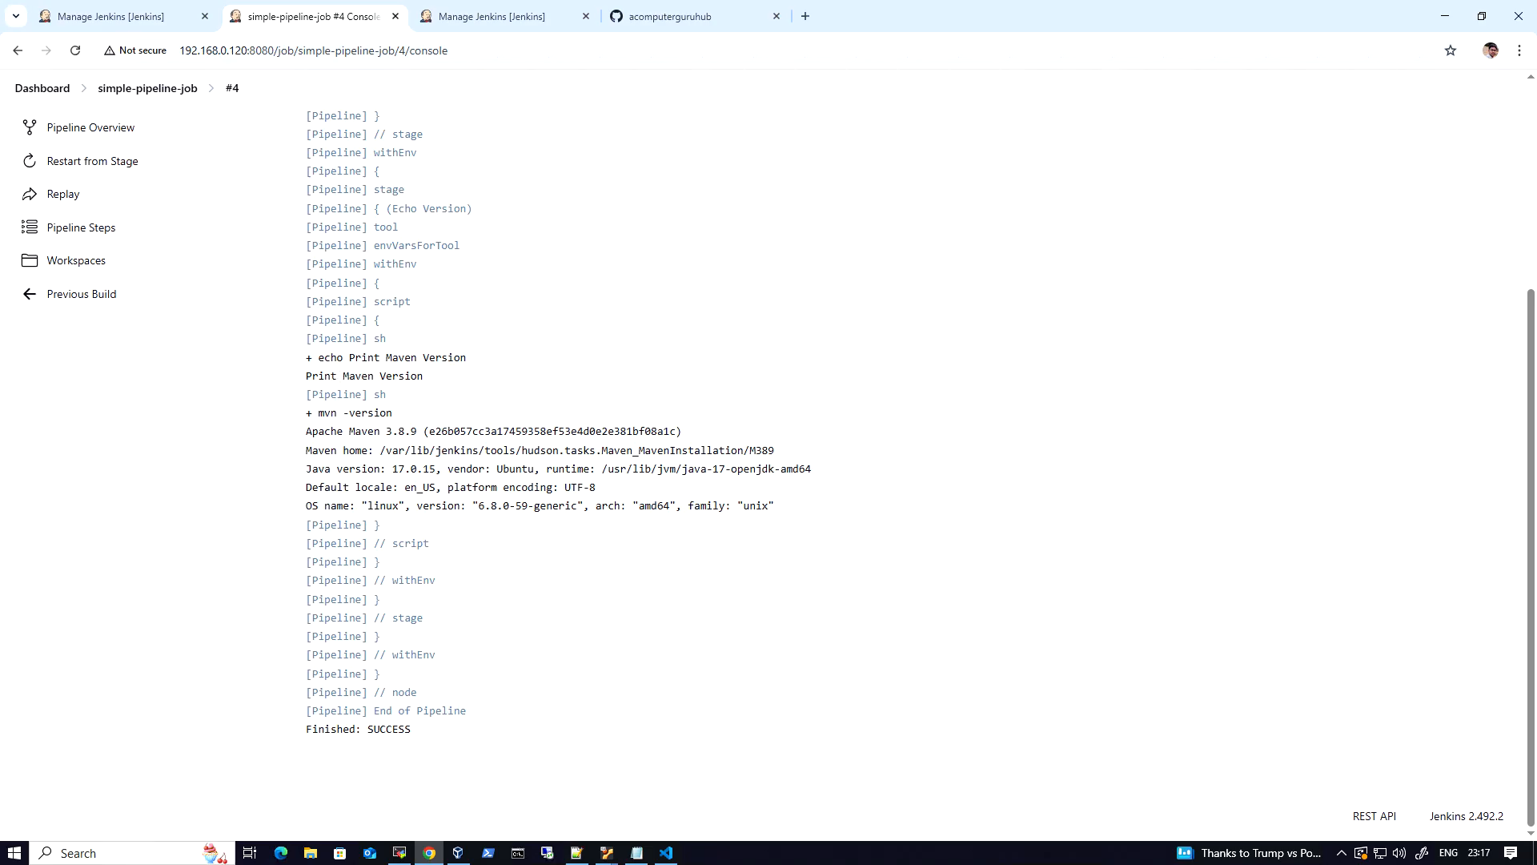
drag(324, 358, 461, 357)
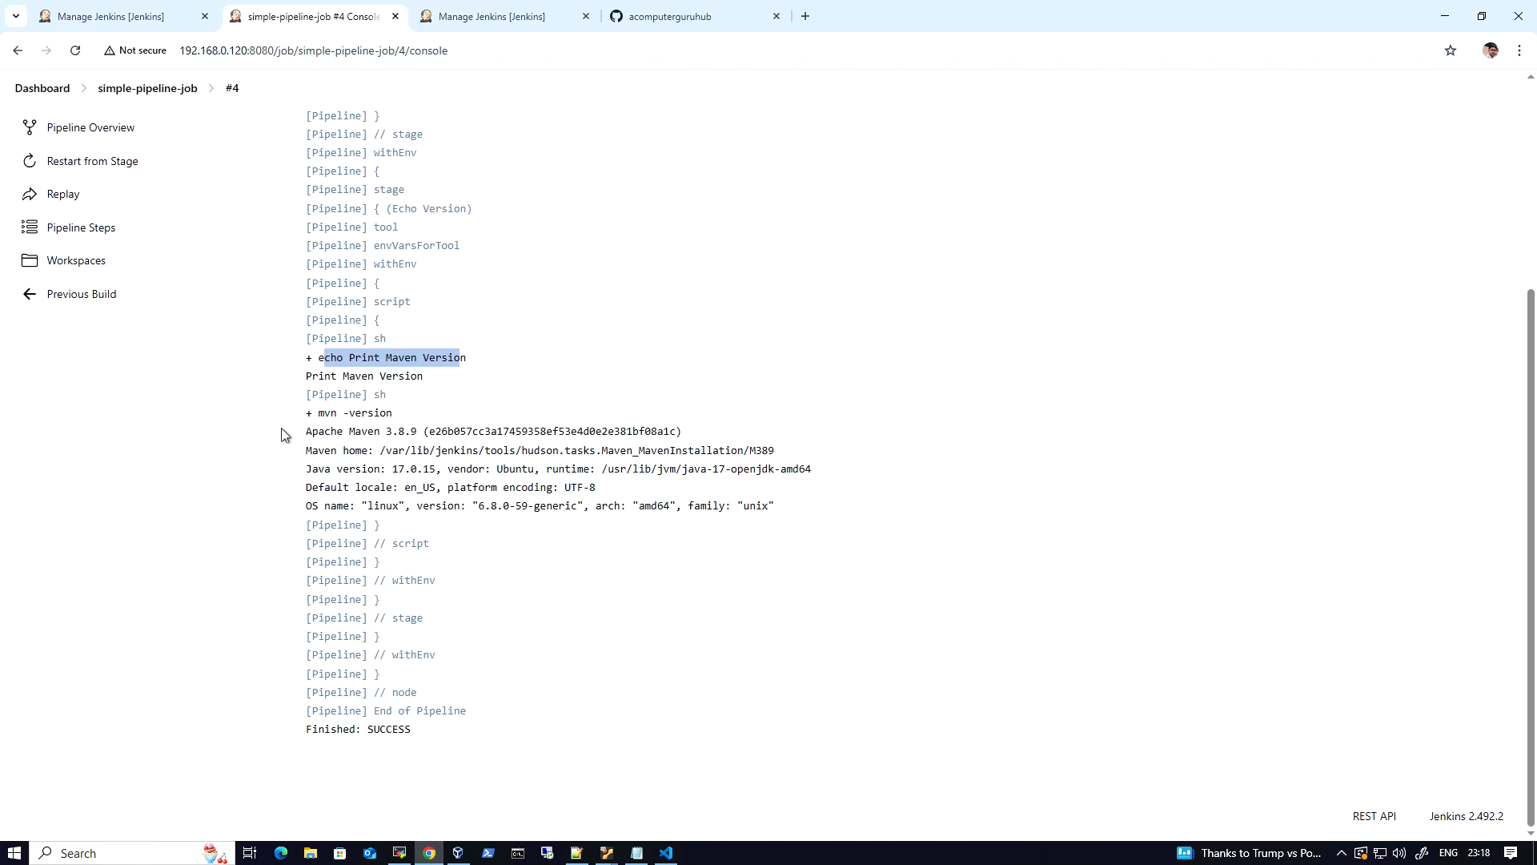
drag(324, 431, 595, 432)
drag(410, 468, 516, 479)
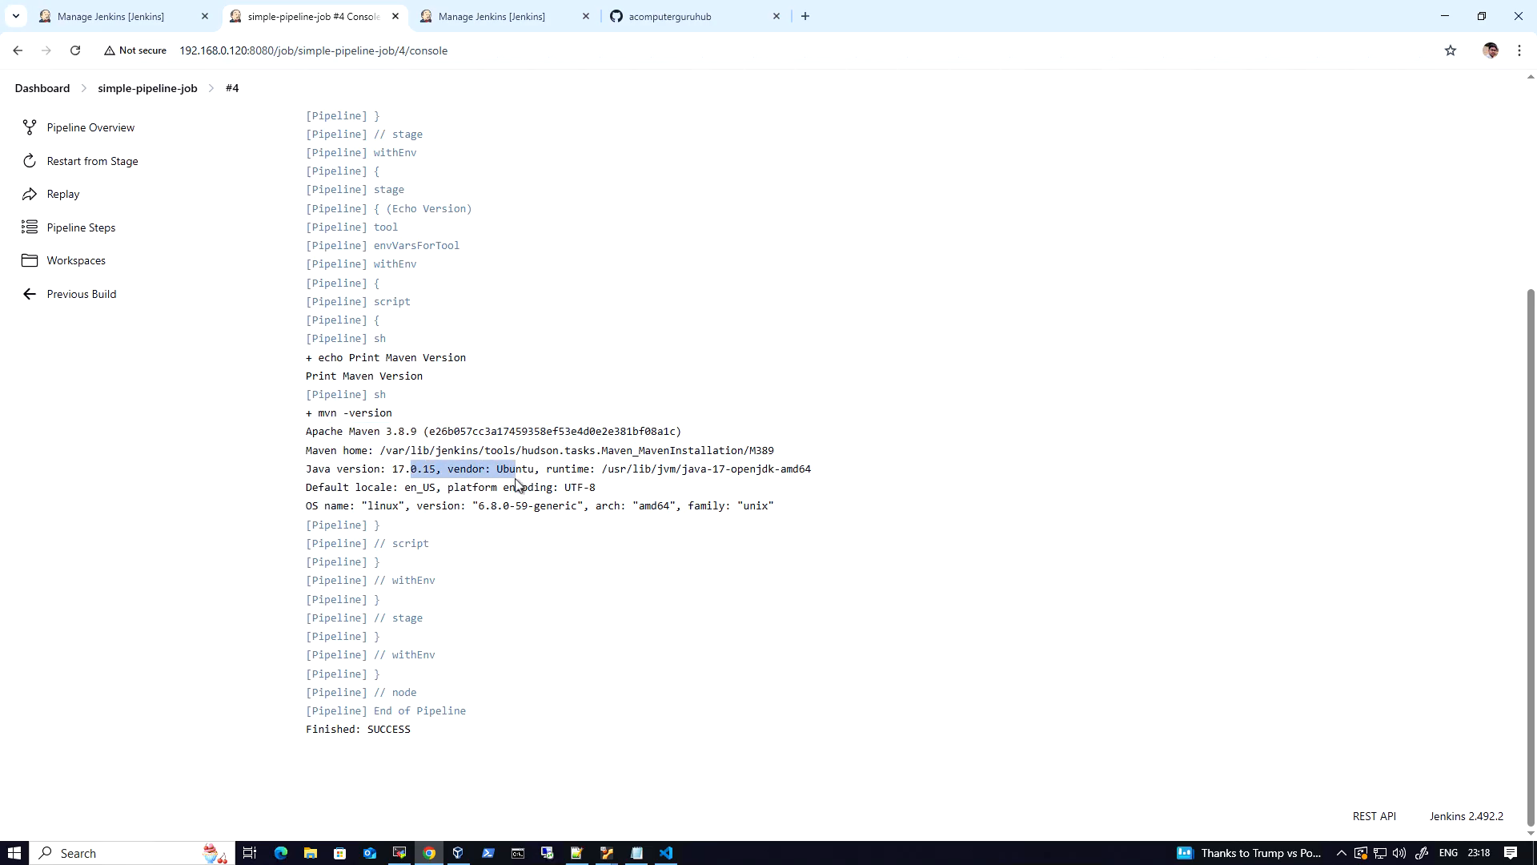
scroll(674, 489, up, 4)
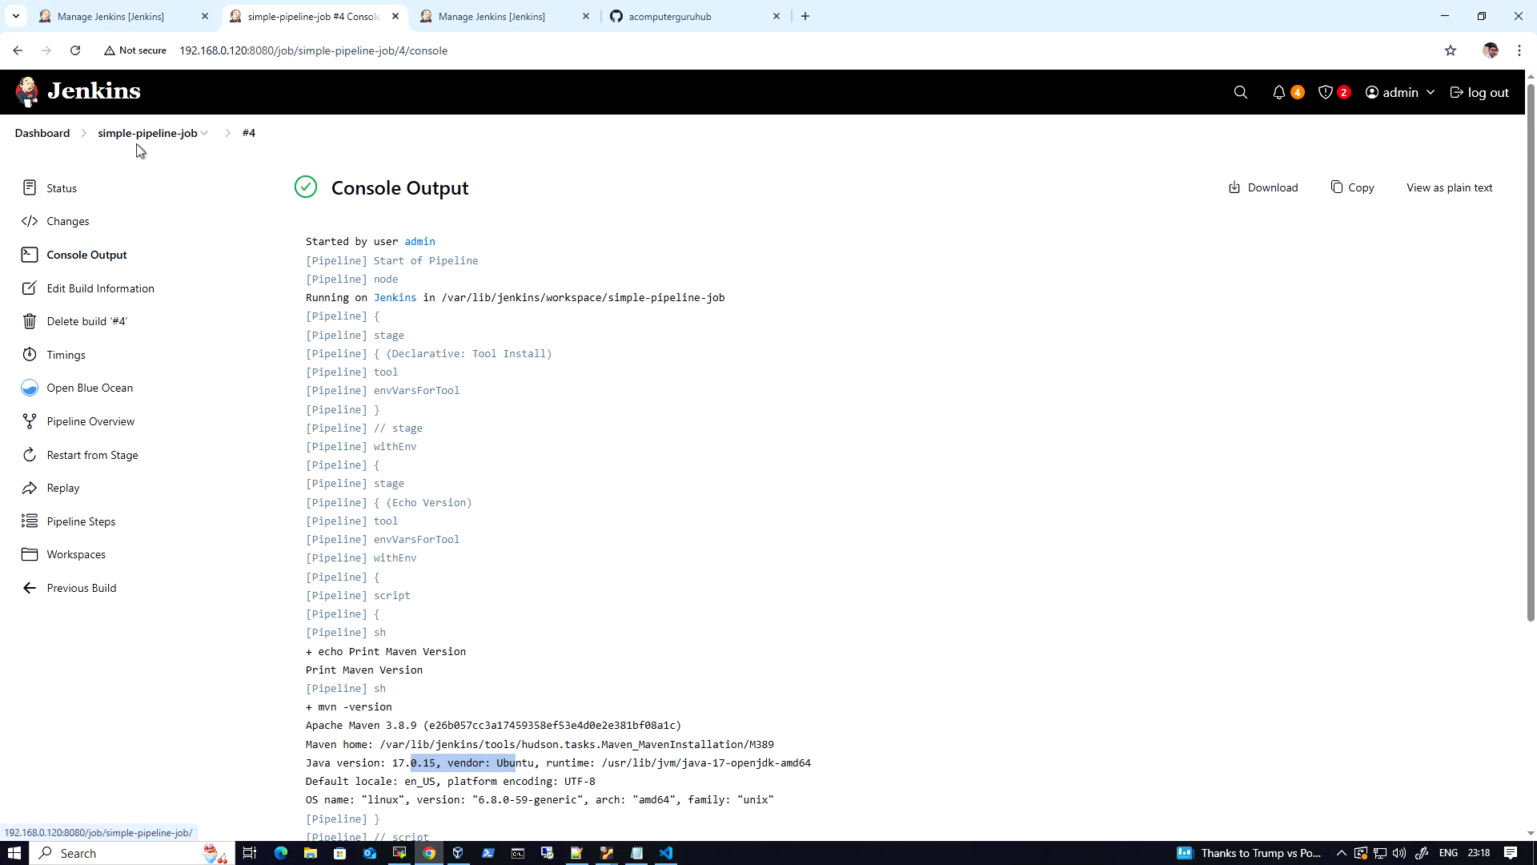
Review the M389 Maven installation and its version choices in the Jenkins tool configuration, then return to the dashboard.
click(126, 19)
scroll(277, 310, down, 6)
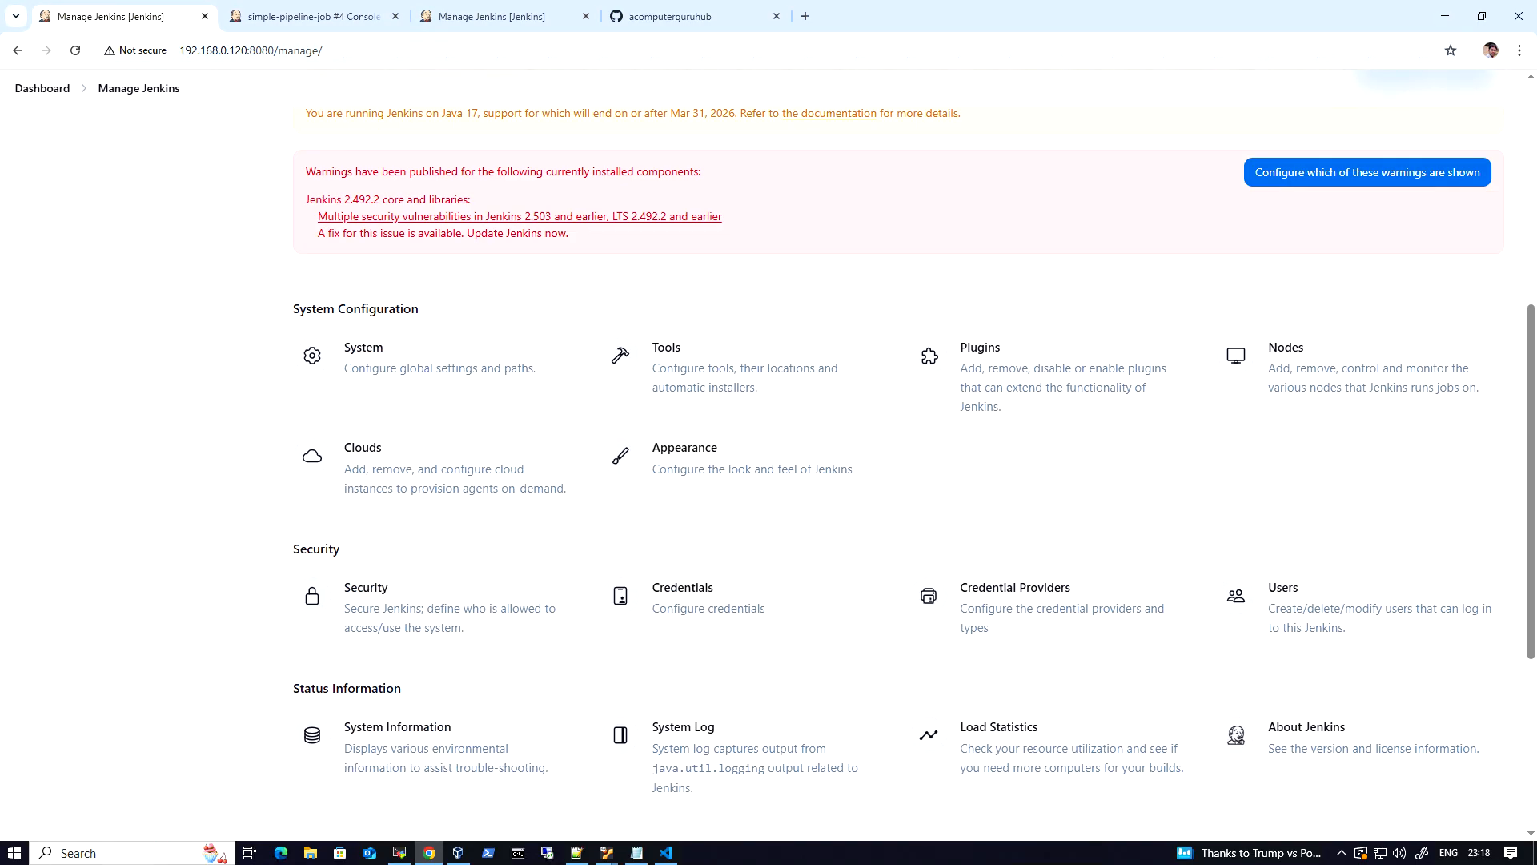
click(693, 369)
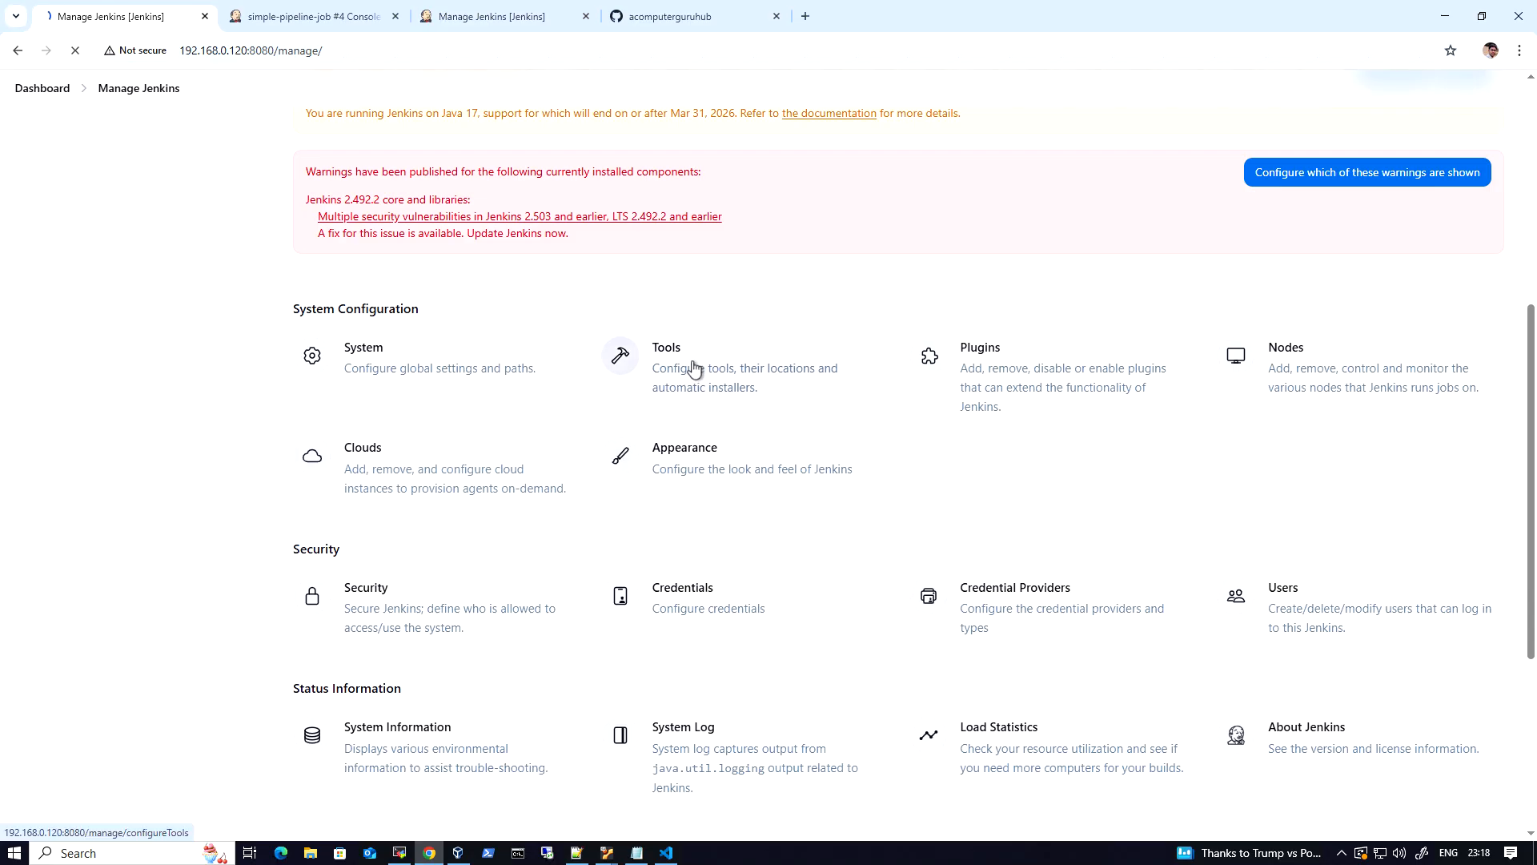
scroll(463, 507, down, 11)
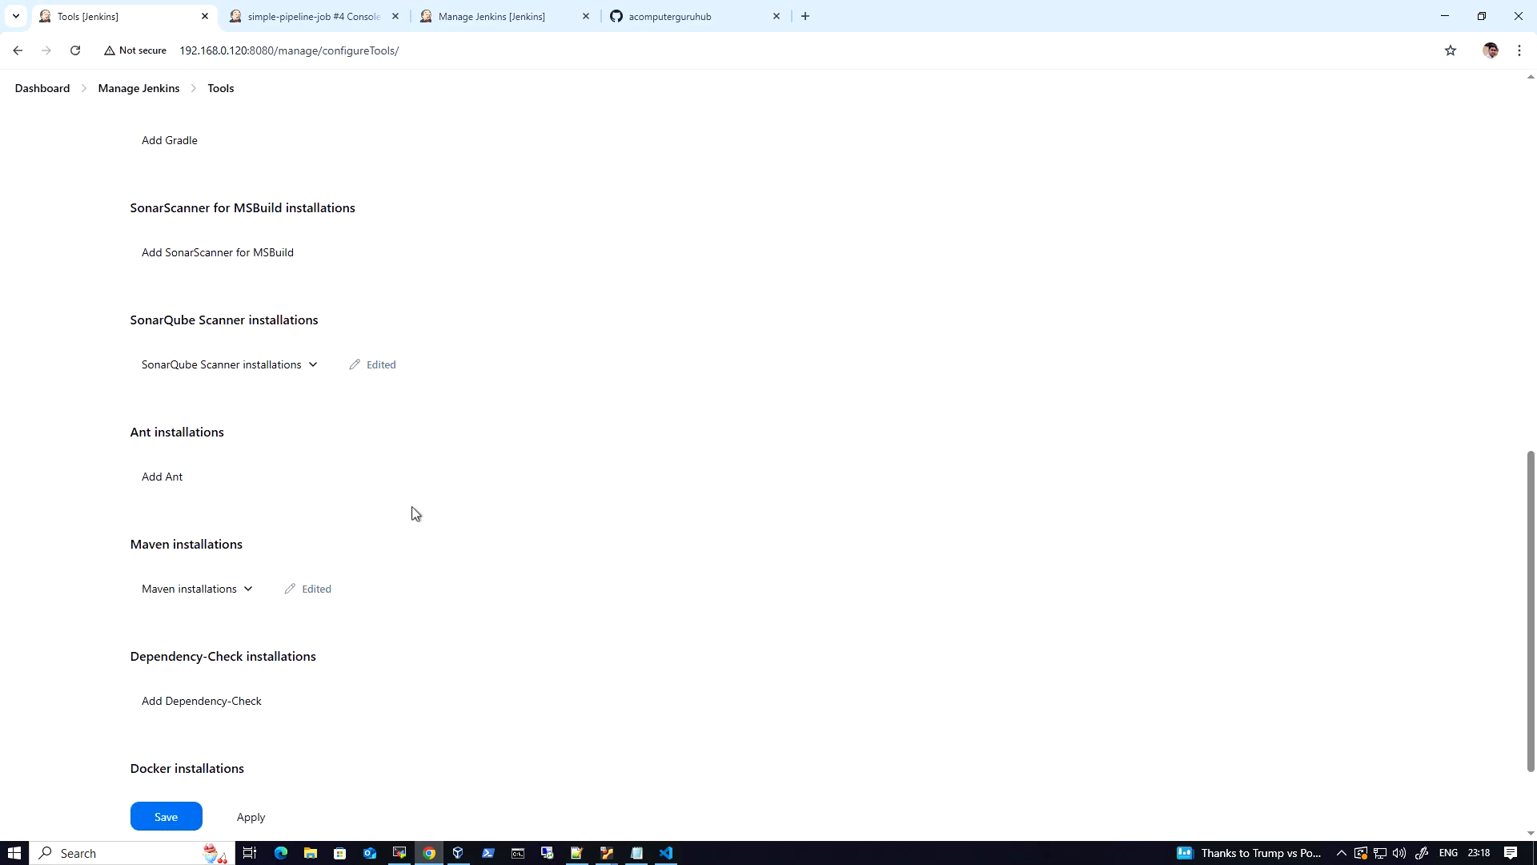
scroll(416, 512, down, 2)
click(226, 463)
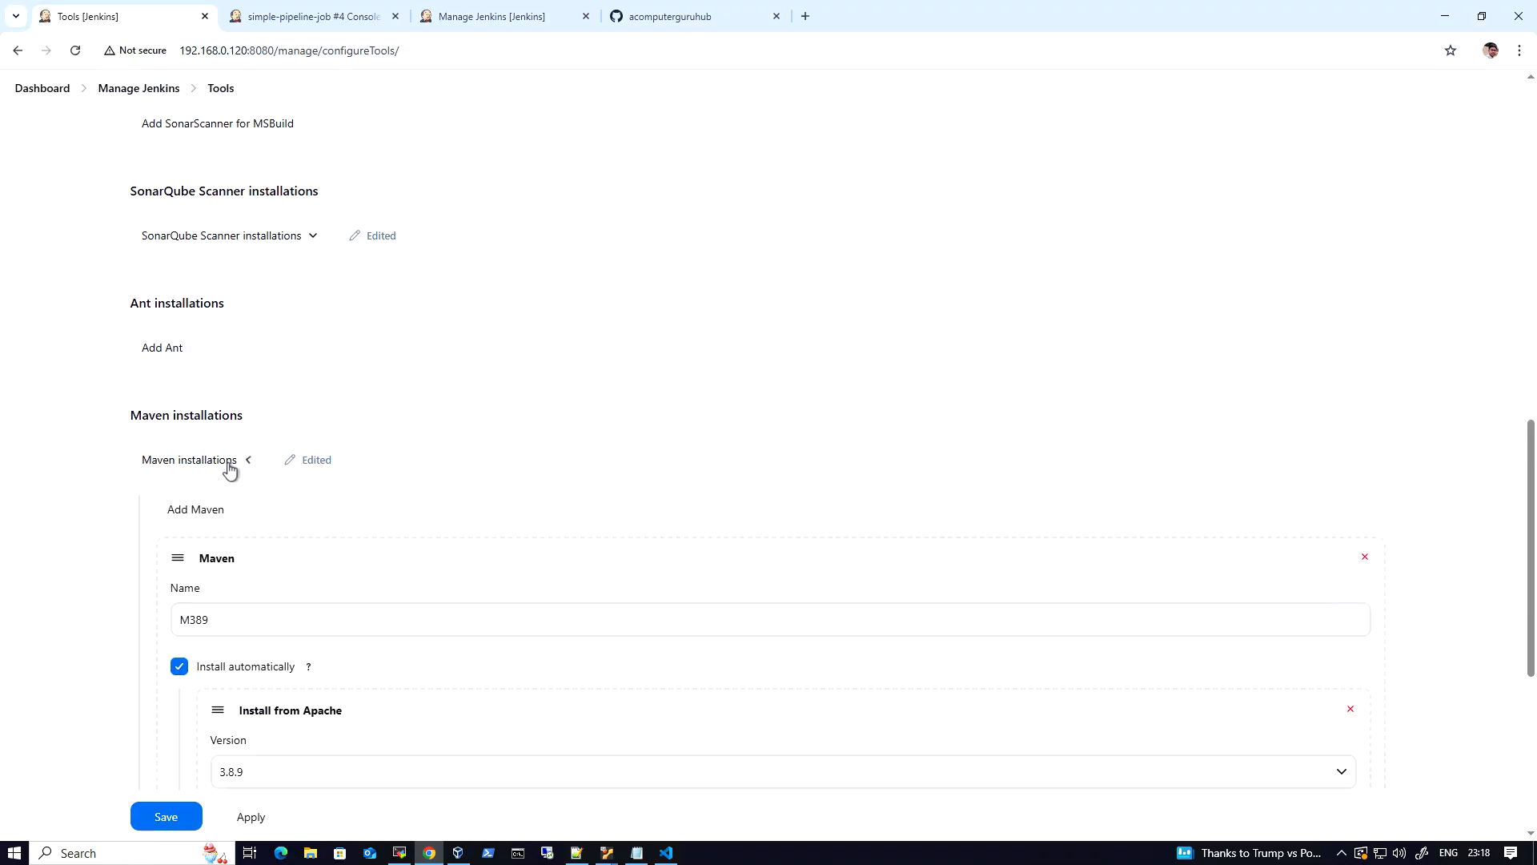
scroll(270, 447, down, 4)
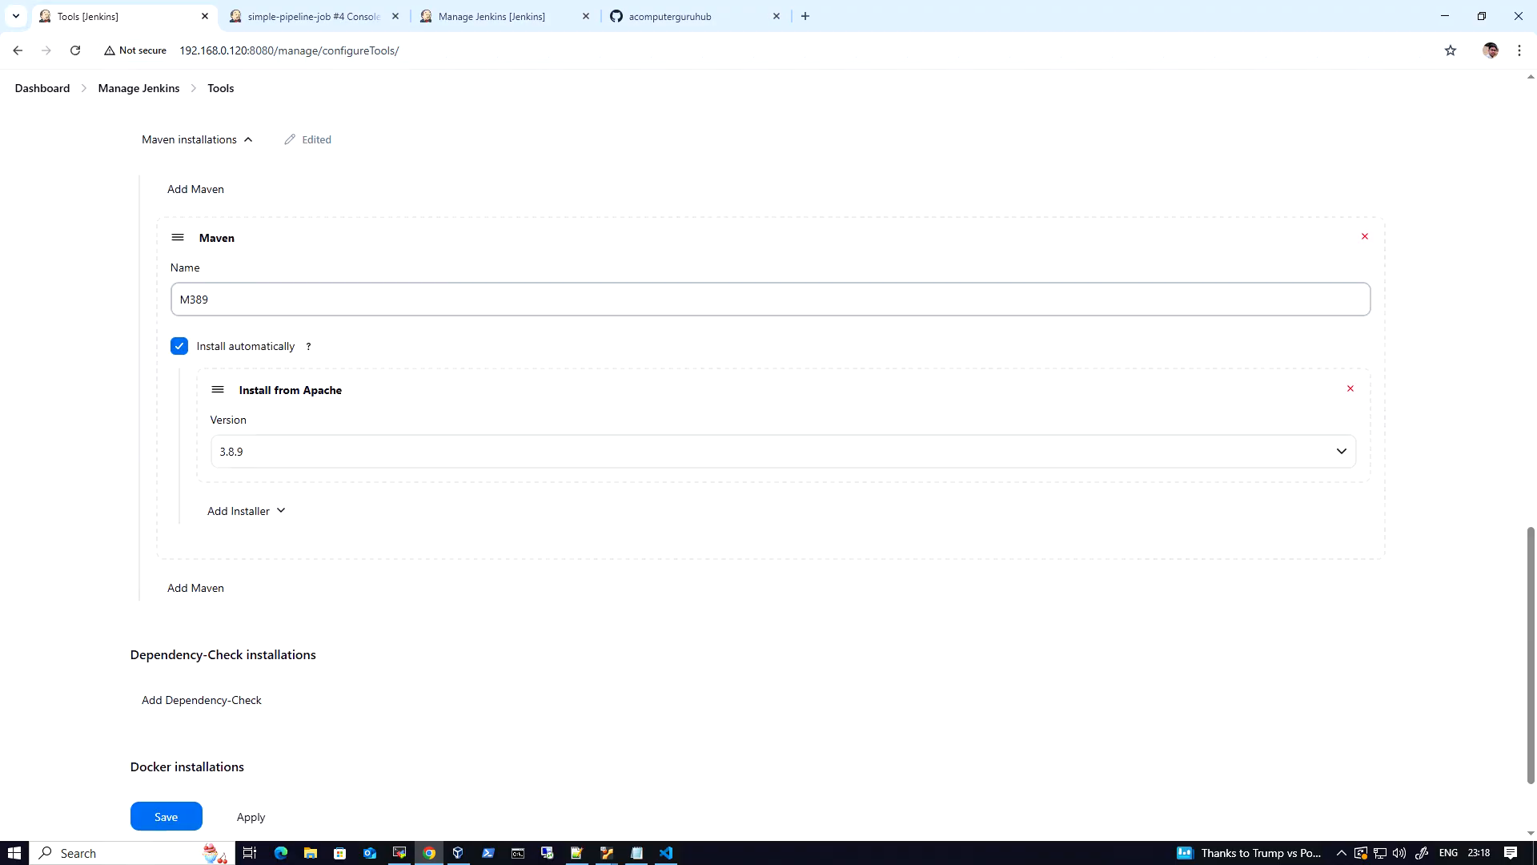
click(317, 453)
click(315, 455)
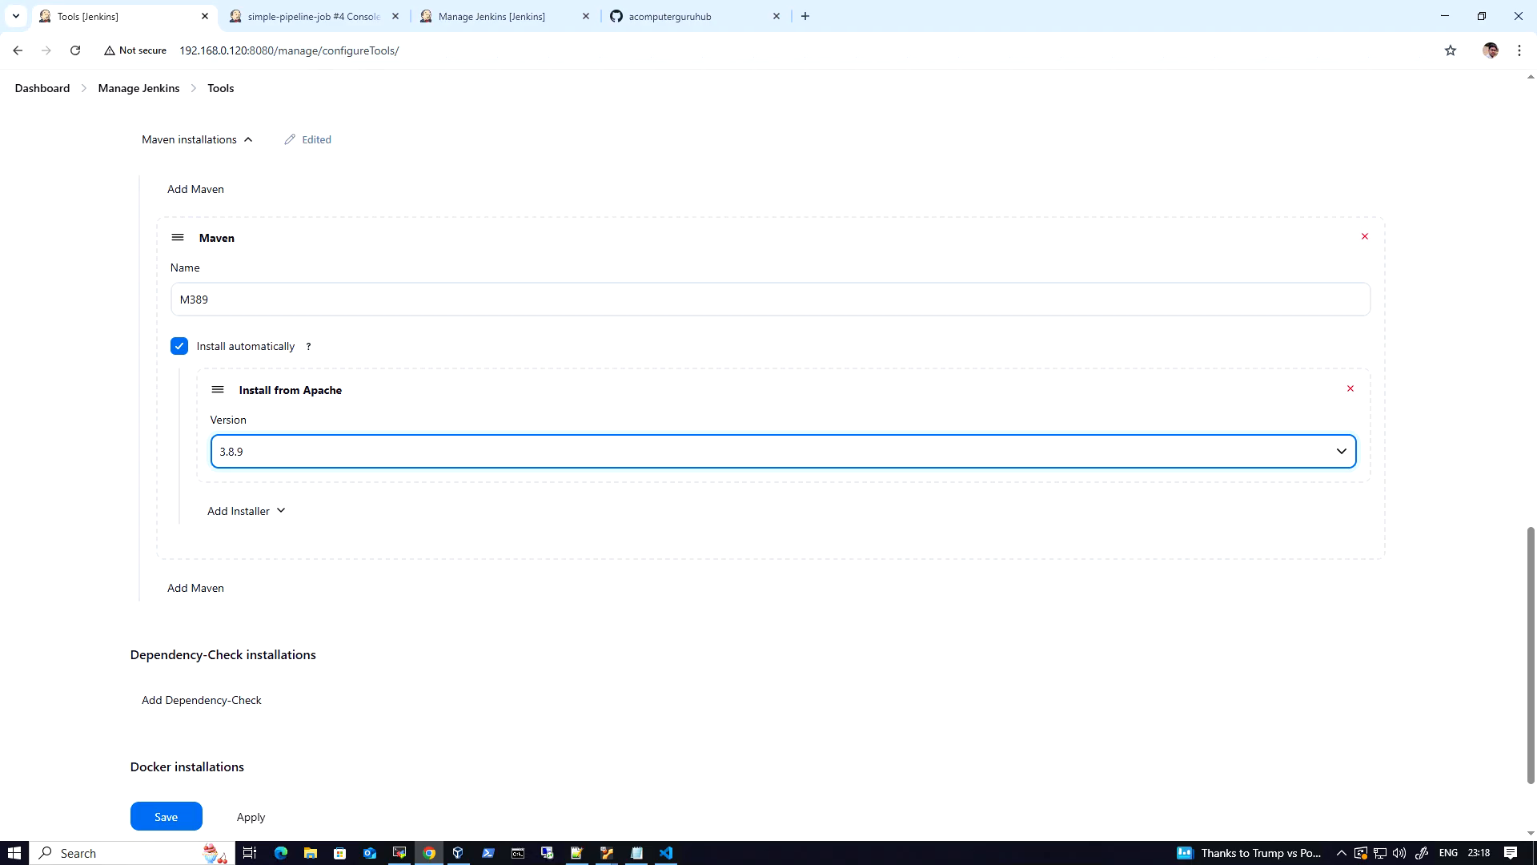
click(48, 89)
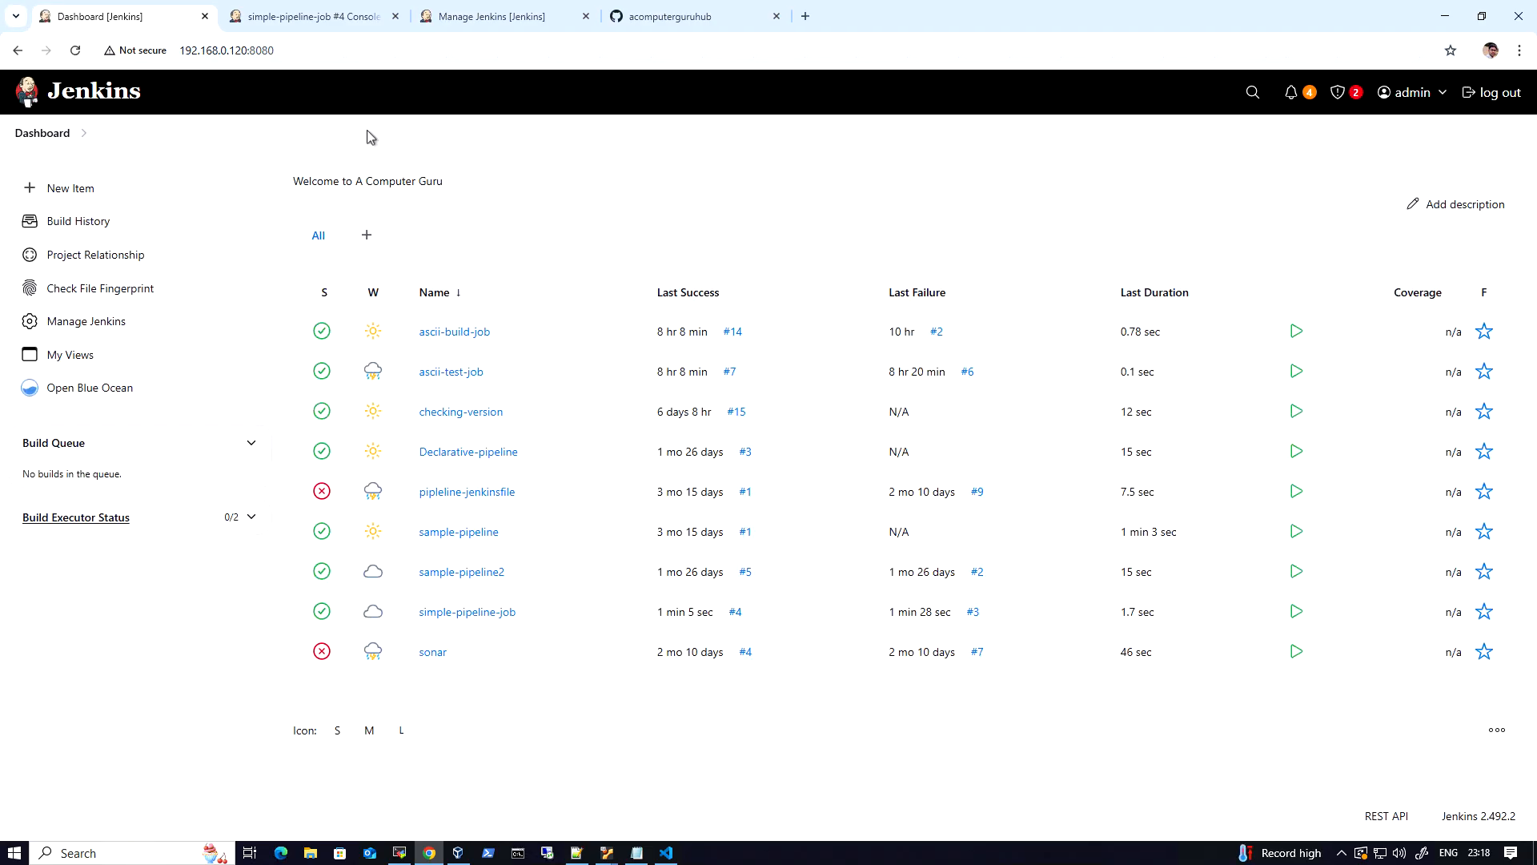